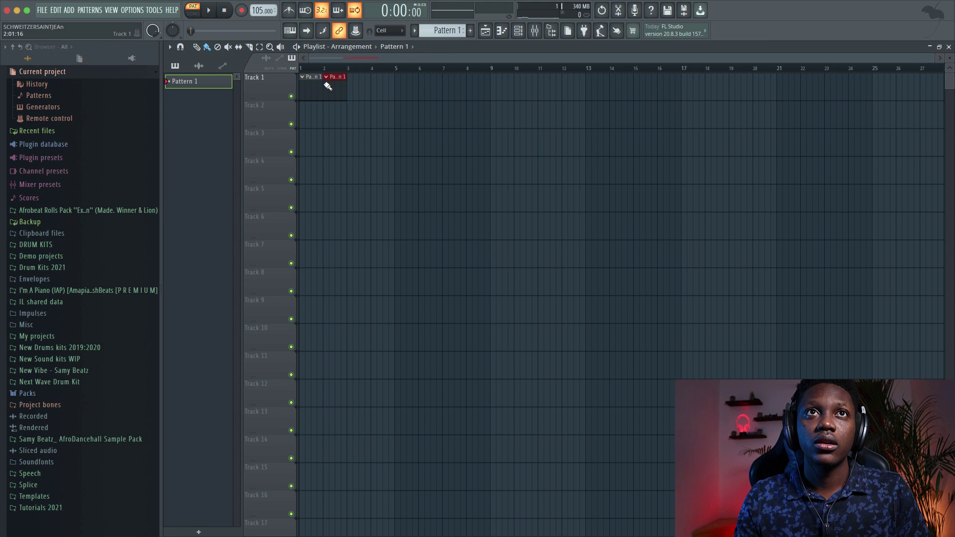
- Extend the Pattern 1 clip on Track 1 to four bars and set the global snap to 1/4 step
{"action": "left_click_drag", "start_coordinate": [331, 85], "coordinate": [393, 86]}
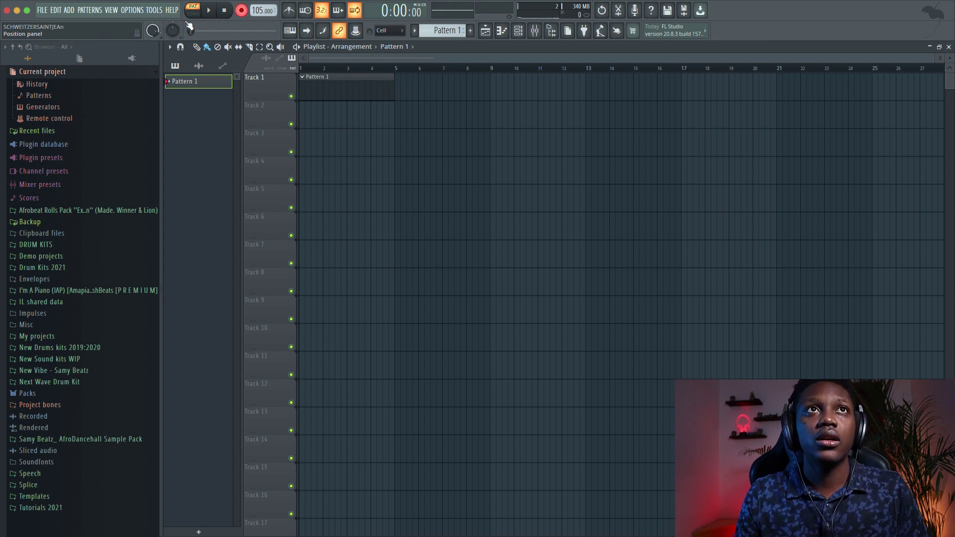
{"action": "left_click", "coordinate": [392, 31]}
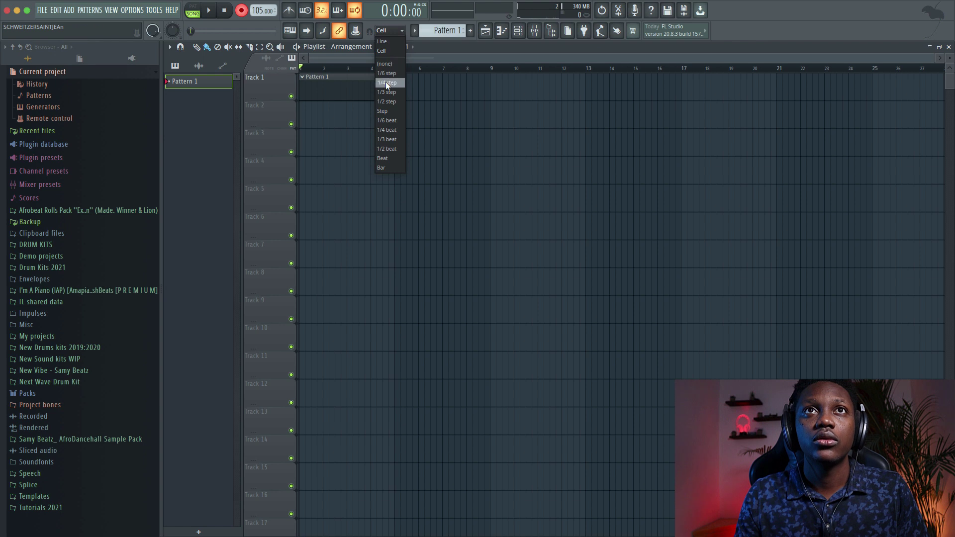
{"action": "left_click", "coordinate": [386, 82]}
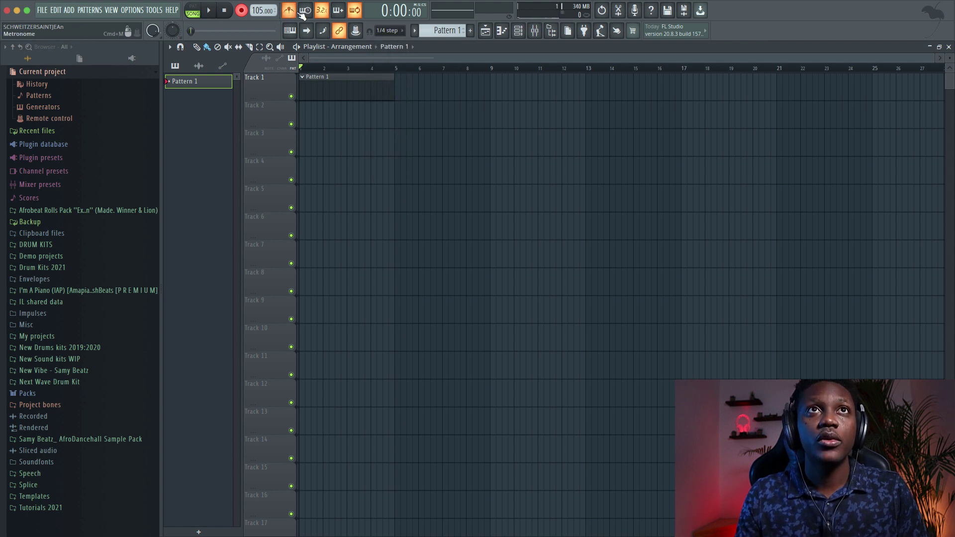
- Record a four-bar progression alternating C minor and G minor chords into Pattern 1 with the metronome on
{"action": "key", "text": "space"}
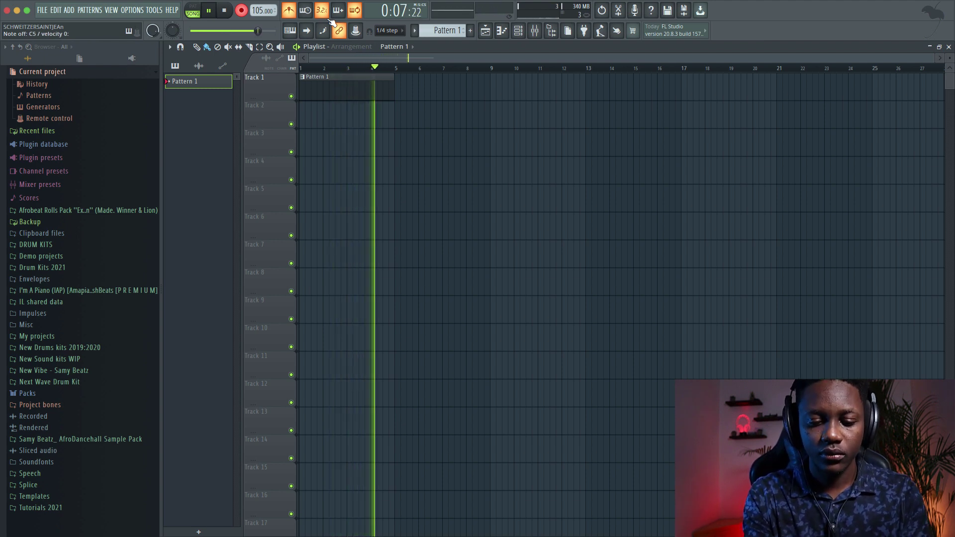
{"action": "key", "text": "space"}
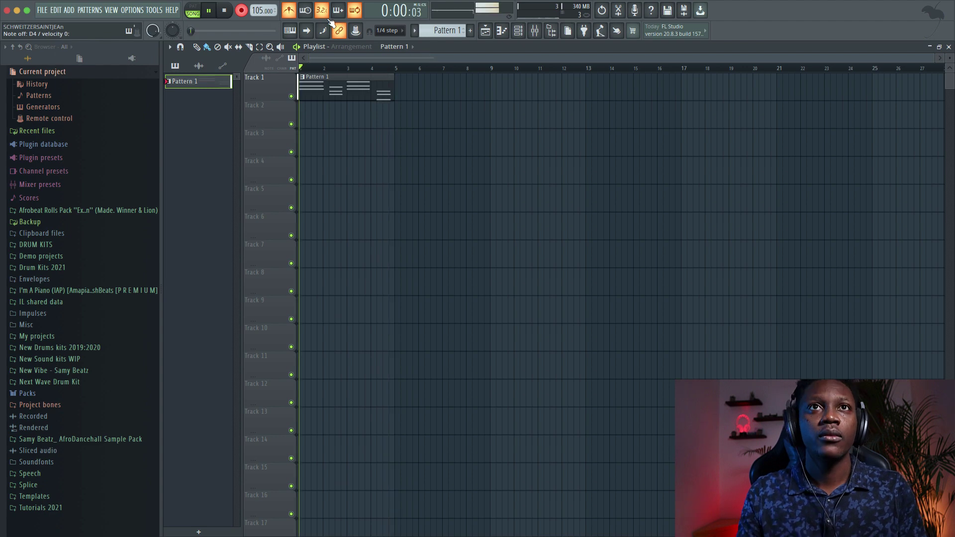
- Lengthen the chords in bars 2 and 4 of the recorded progression so they reach nearly the end of their bars
{"action": "double_click", "coordinate": [367, 95]}
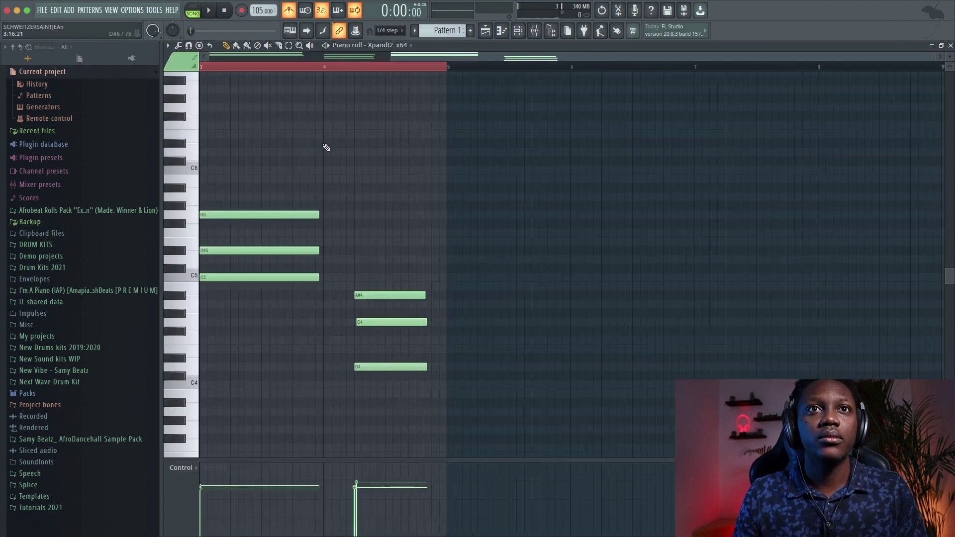
{"action": "key", "text": "space"}
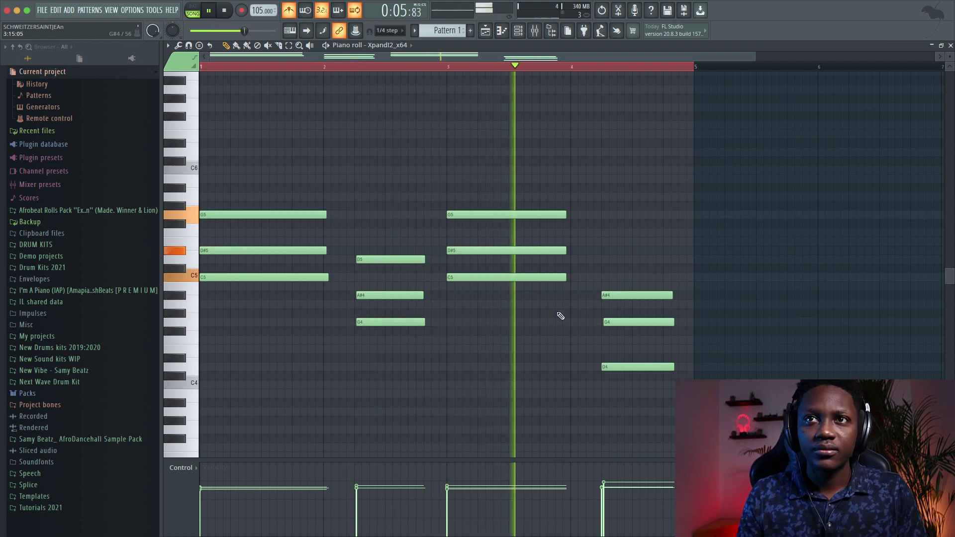
{"action": "left_click_drag", "start_coordinate": [441, 352], "coordinate": [397, 247]}
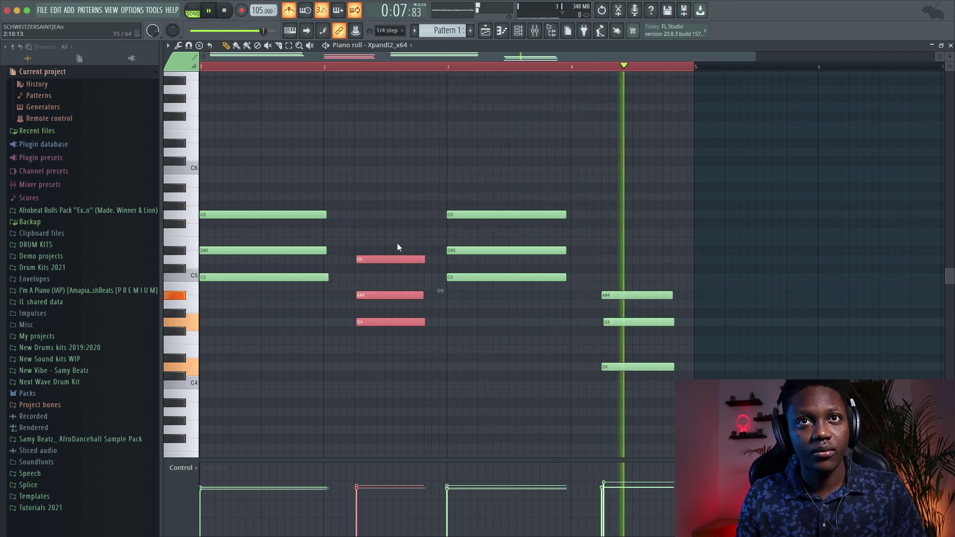
{"action": "left_click_drag", "start_coordinate": [441, 291], "coordinate": [459, 290]}
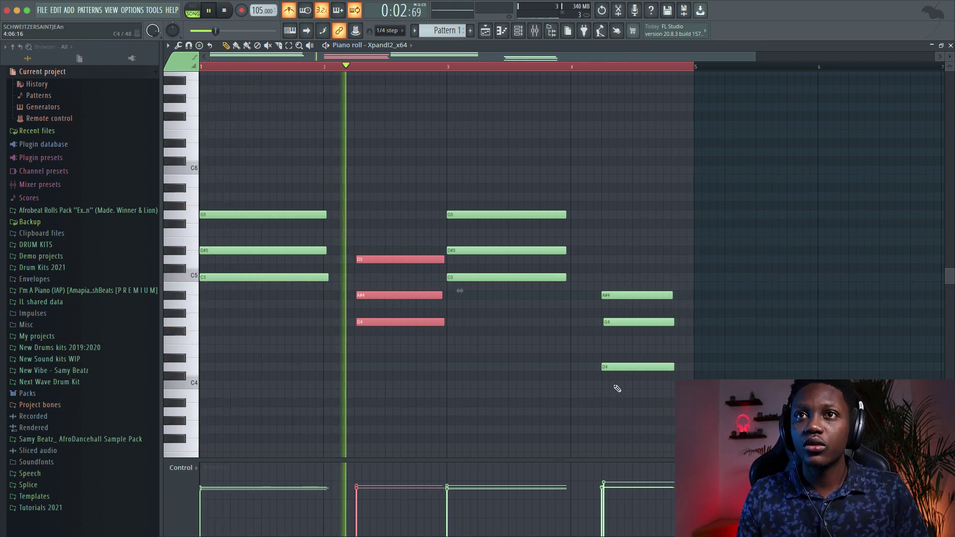
{"action": "left_click_drag", "start_coordinate": [617, 389], "coordinate": [597, 289]}
{"action": "left_click_drag", "start_coordinate": [671, 296], "coordinate": [687, 300]}
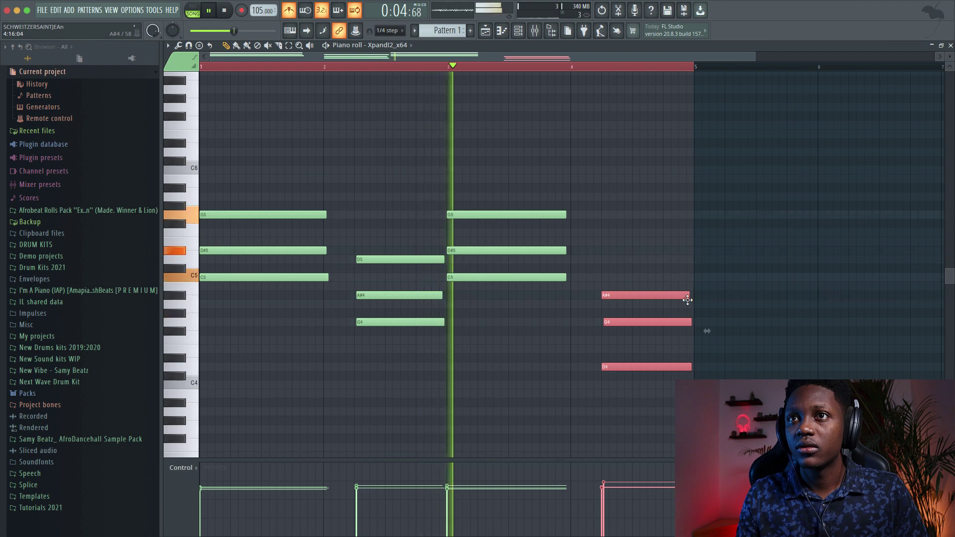
{"action": "key", "text": "space"}
{"action": "key", "text": "Escape"}
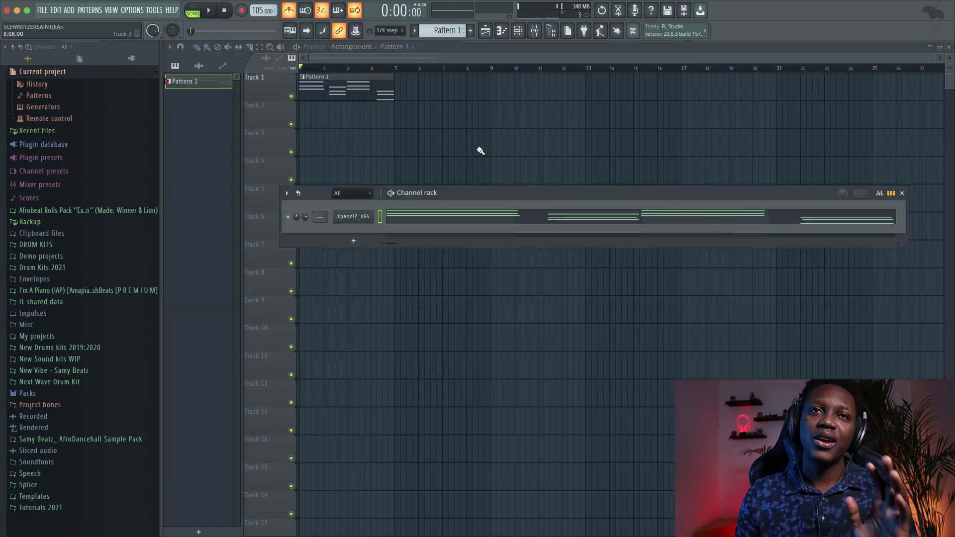
- Rename the chord channel as Keys and add a second Xpand!2 channel to the channel rack
{"action": "left_click", "coordinate": [354, 219], "text": "shift"}
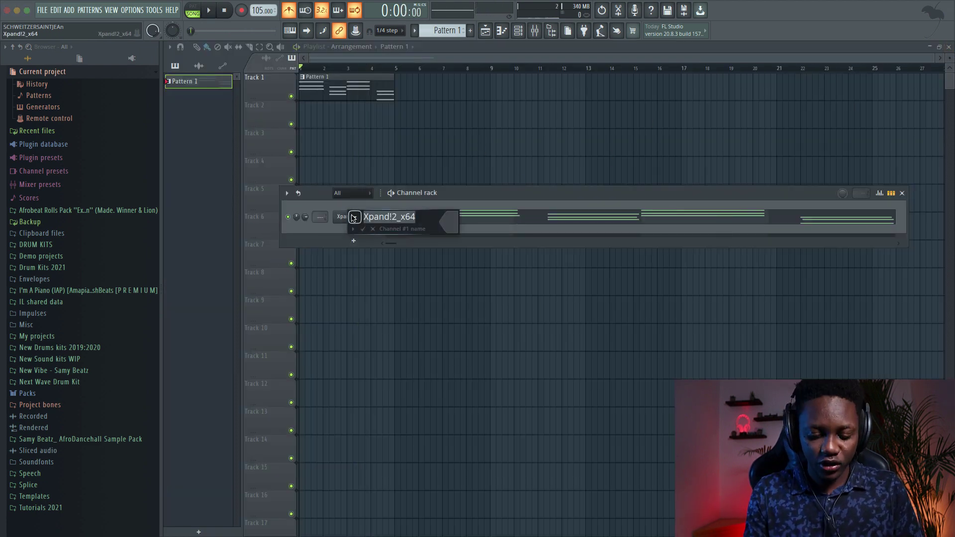
{"action": "key", "text": "Return"}
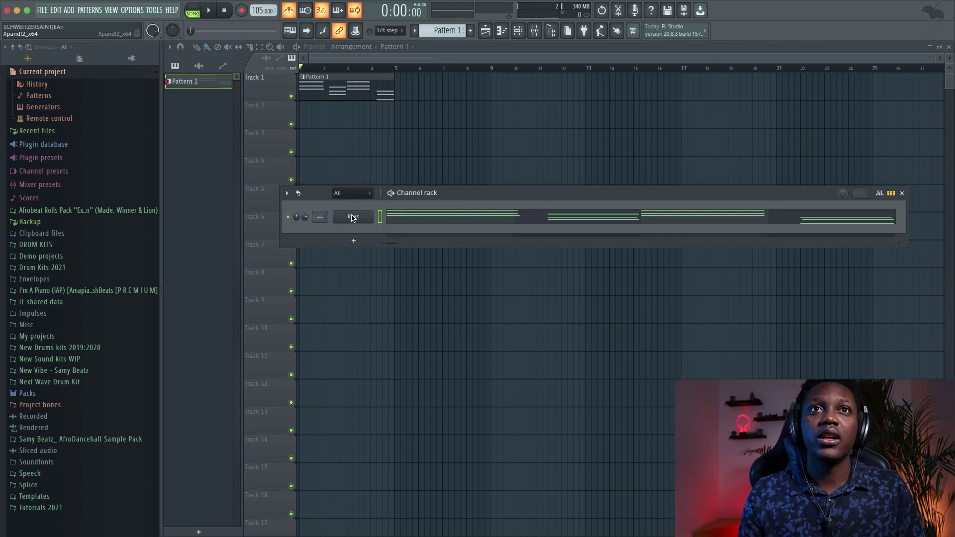
{"action": "left_click", "coordinate": [357, 241]}
{"action": "left_click", "coordinate": [360, 166]}
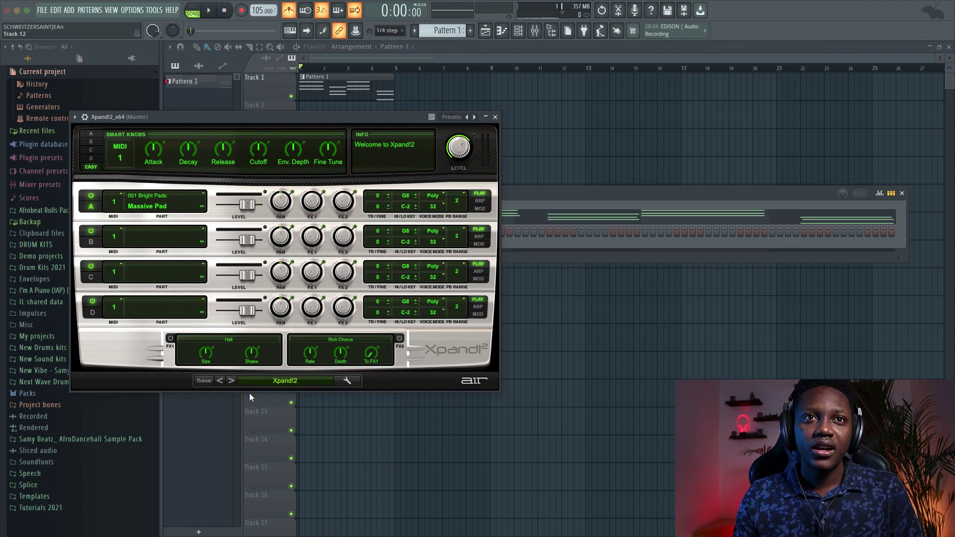
- Load the Strings preset +09 Big Pizz Strings on the new Xpand!2 channel and try it out
{"action": "left_click", "coordinate": [275, 381]}
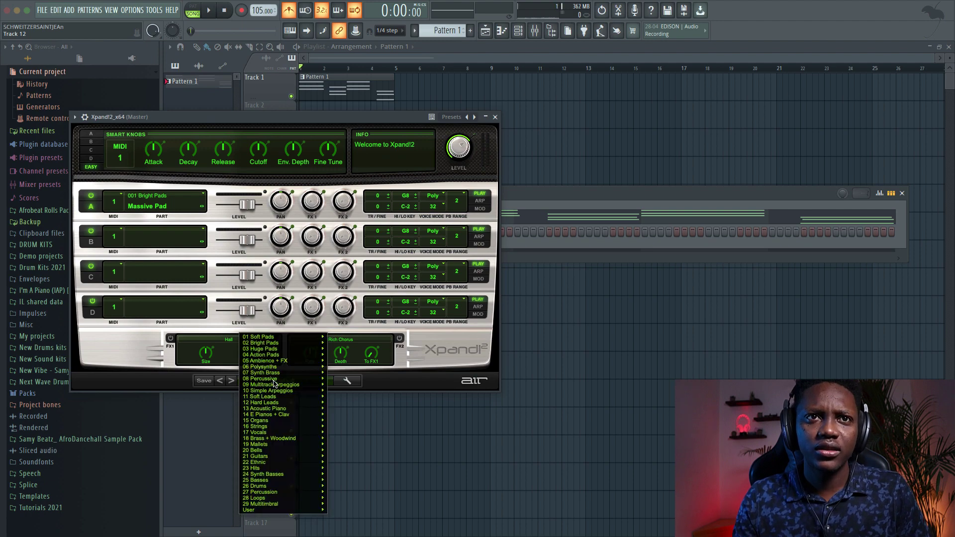
{"action": "mouse_move", "coordinate": [273, 432]}
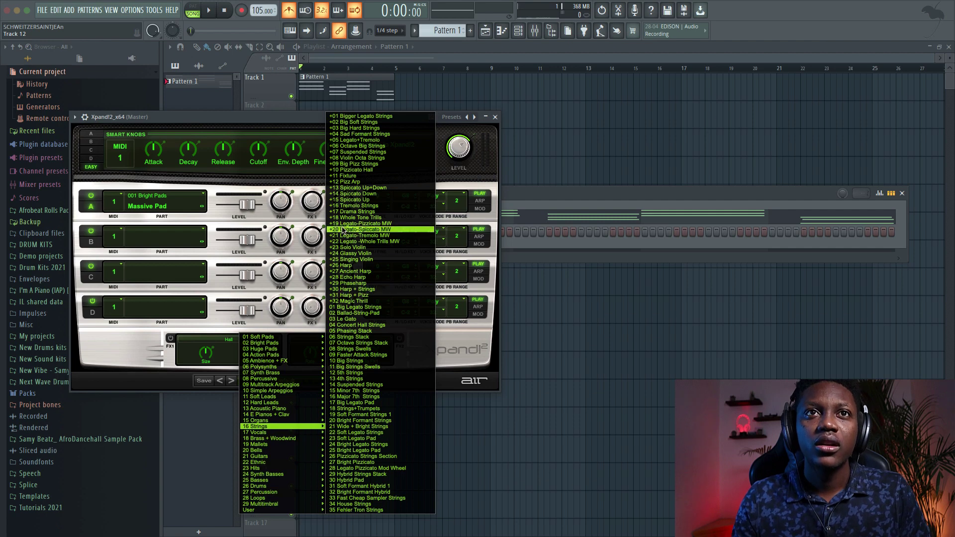
{"action": "left_click", "coordinate": [348, 164]}
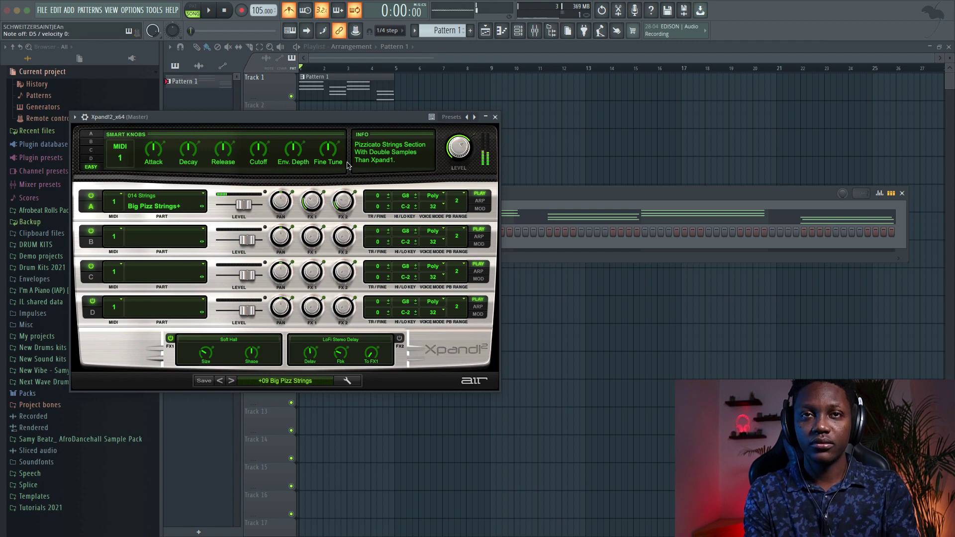
{"action": "left_click", "coordinate": [495, 117]}
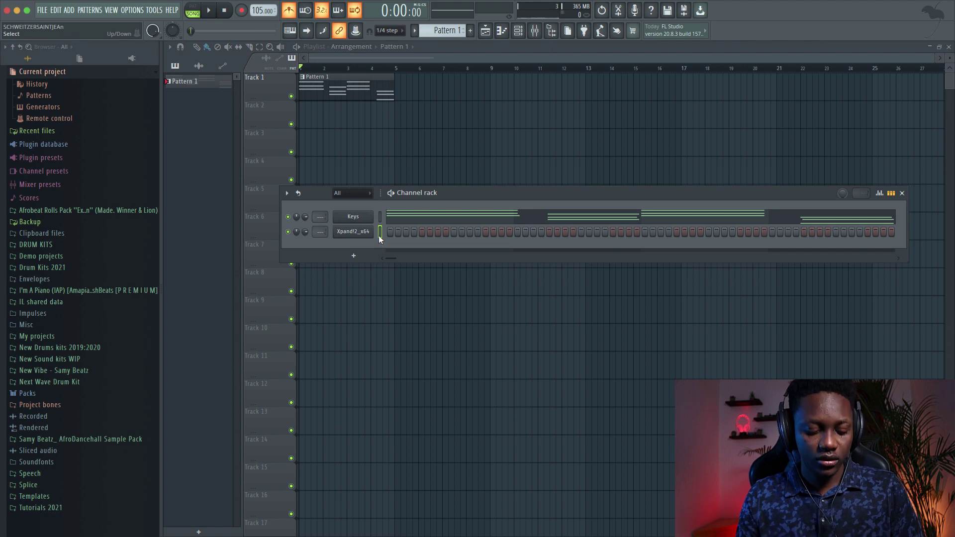
- Paste the Keys chords into the pizzicato strings channel and play them back with Keys muted
{"action": "key", "text": "ctrl+v"}
{"action": "key", "text": "space"}
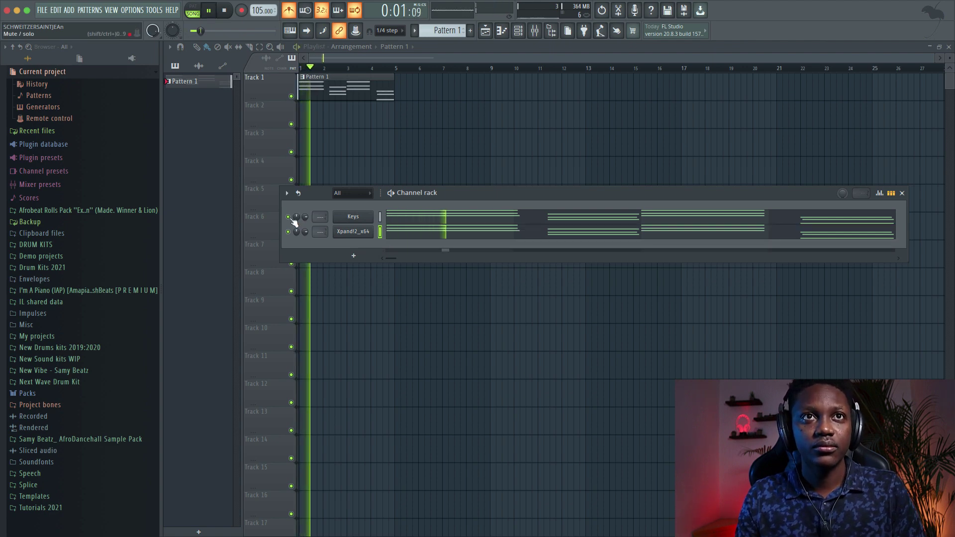
{"action": "left_click", "coordinate": [419, 241]}
{"action": "key", "text": "space"}
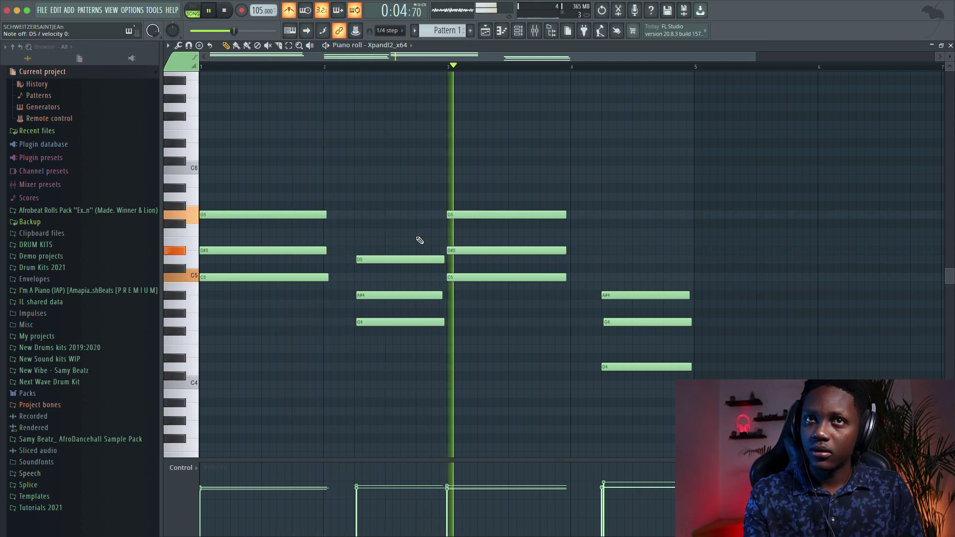
- Add one short D5 note inside the first chord and one inside the bar 3 chord of the pizzicato strings part
{"action": "key", "text": "space"}
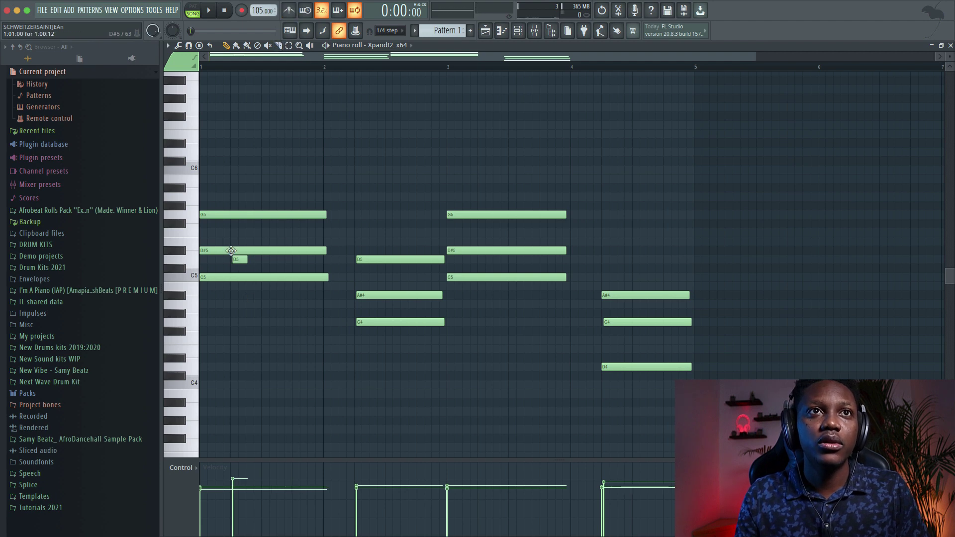
{"action": "left_click_drag", "start_coordinate": [240, 259], "coordinate": [237, 259]}
{"action": "key", "text": "space"}
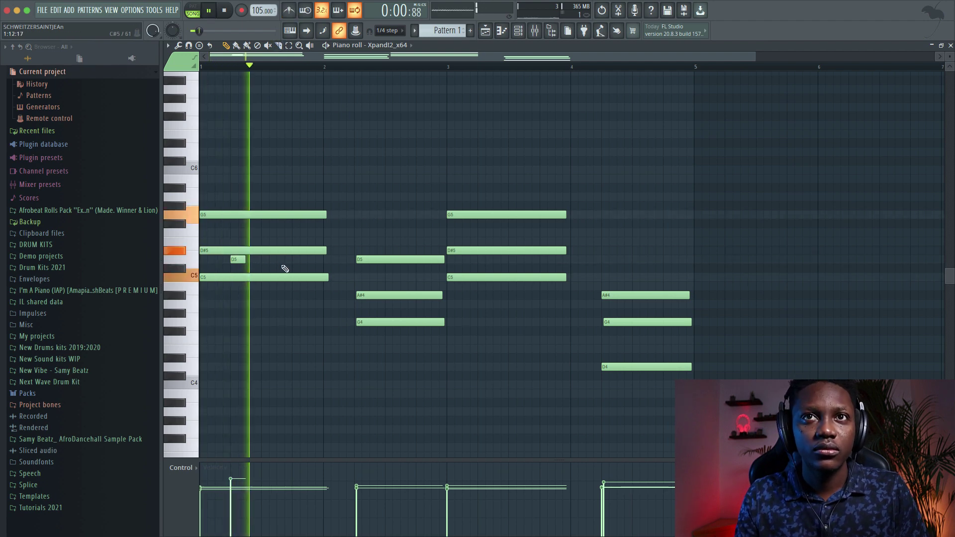
{"action": "left_click", "coordinate": [465, 259]}
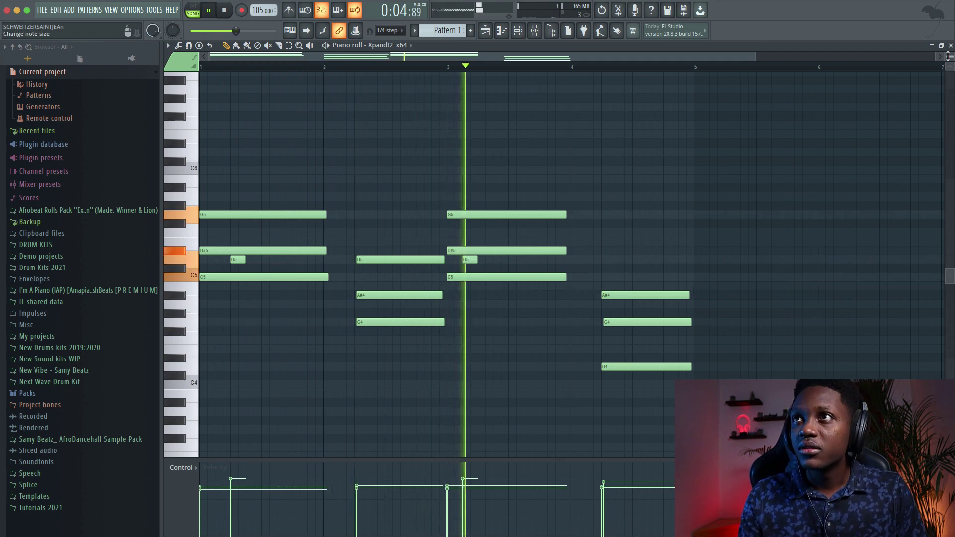
{"action": "key", "text": "space"}
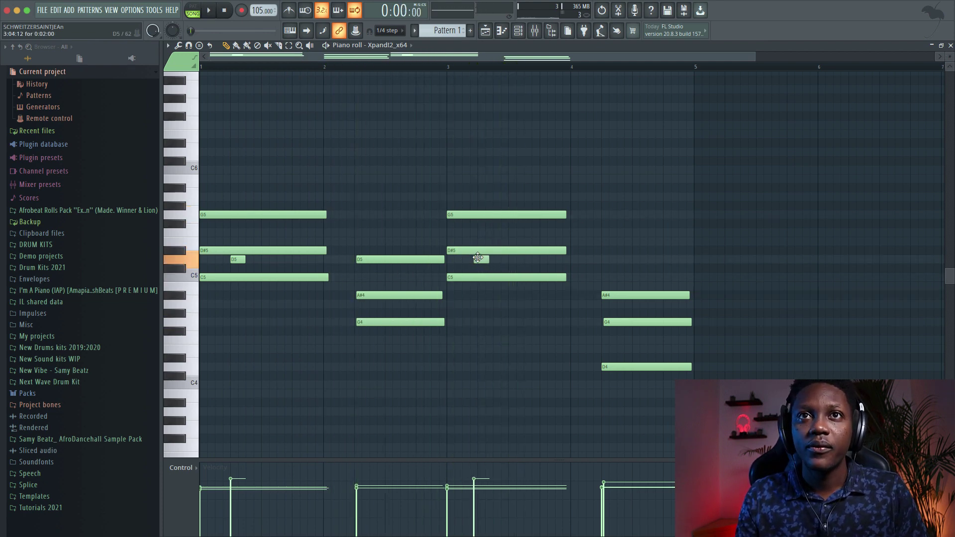
{"action": "left_click", "coordinate": [950, 46]}
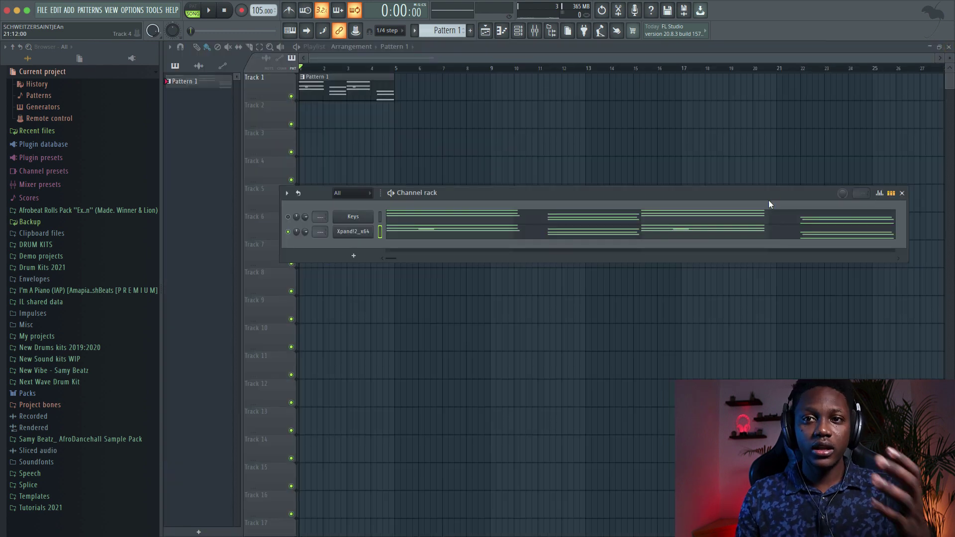
- Clone the pizzicato strings channel and switch the clone's preset to +15 Spiccato Up
{"action": "right_click", "coordinate": [360, 239]}
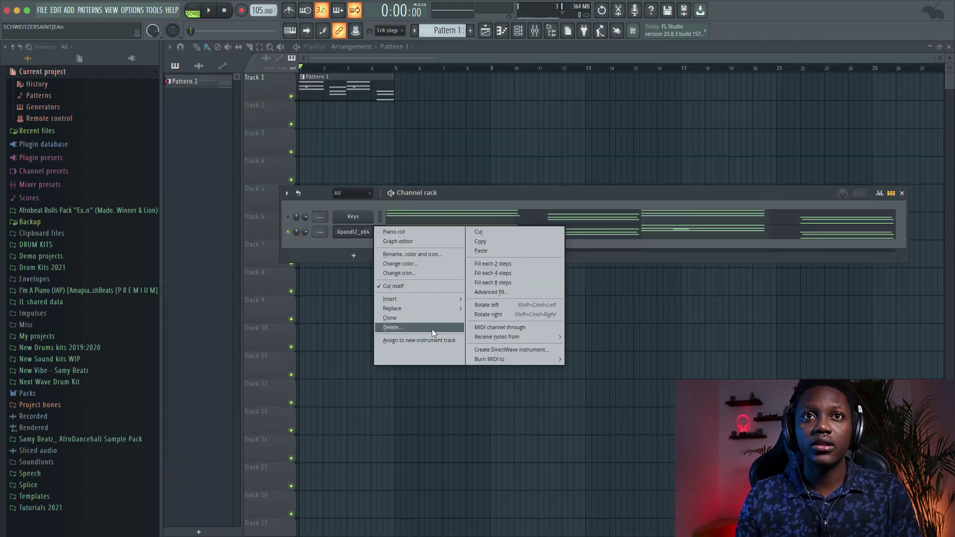
{"action": "left_click", "coordinate": [395, 317]}
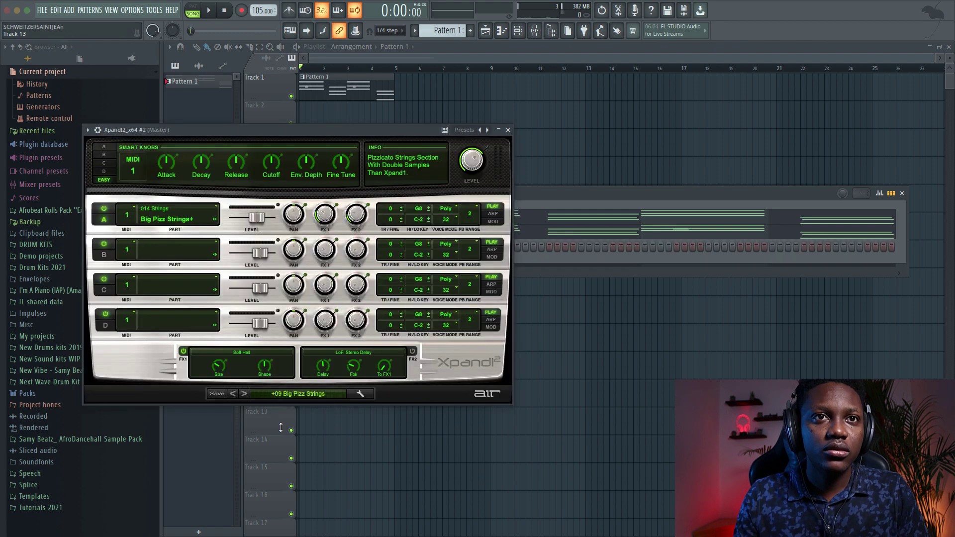
{"action": "left_click", "coordinate": [244, 397]}
{"action": "left_click", "coordinate": [244, 397]}
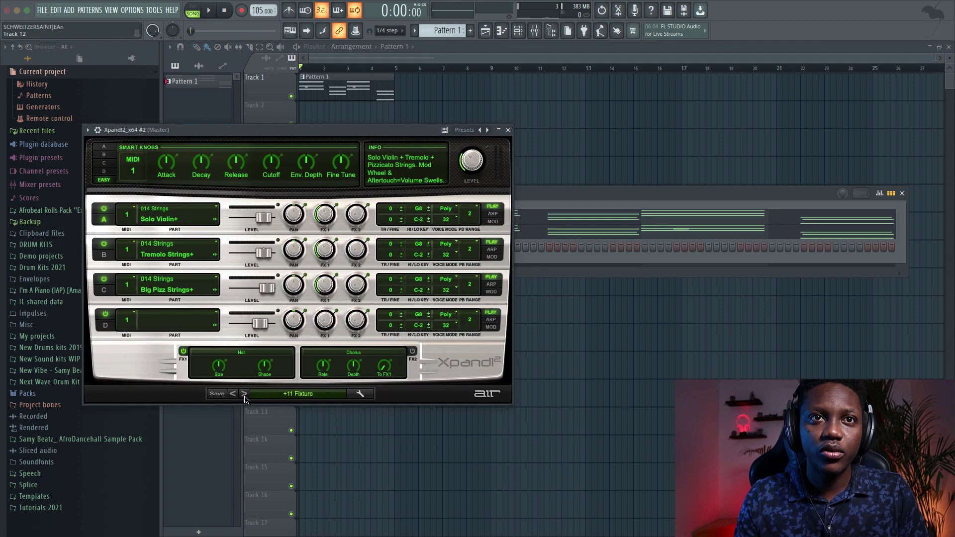
{"action": "left_click", "coordinate": [244, 397]}
{"action": "left_click", "coordinate": [244, 396]}
{"action": "left_click", "coordinate": [244, 393]}
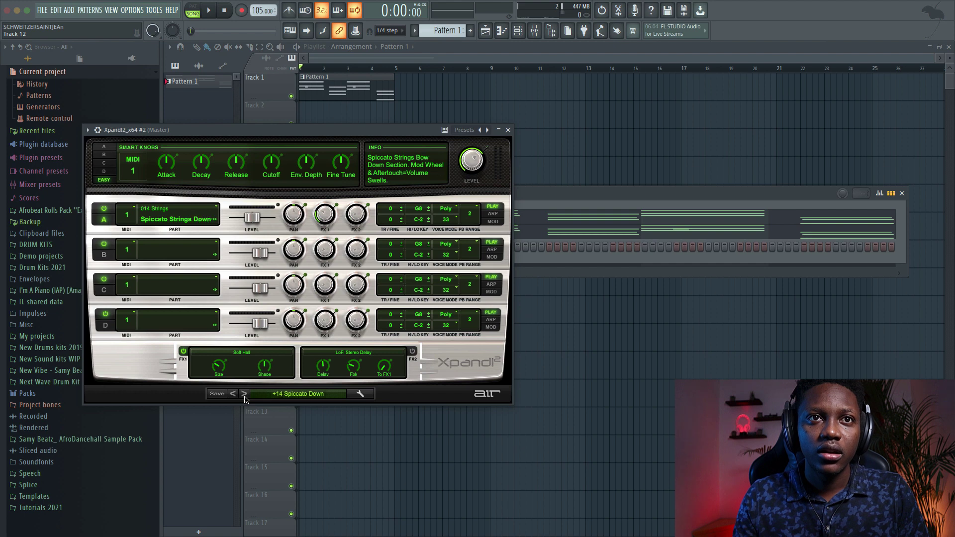
{"action": "left_click", "coordinate": [244, 394]}
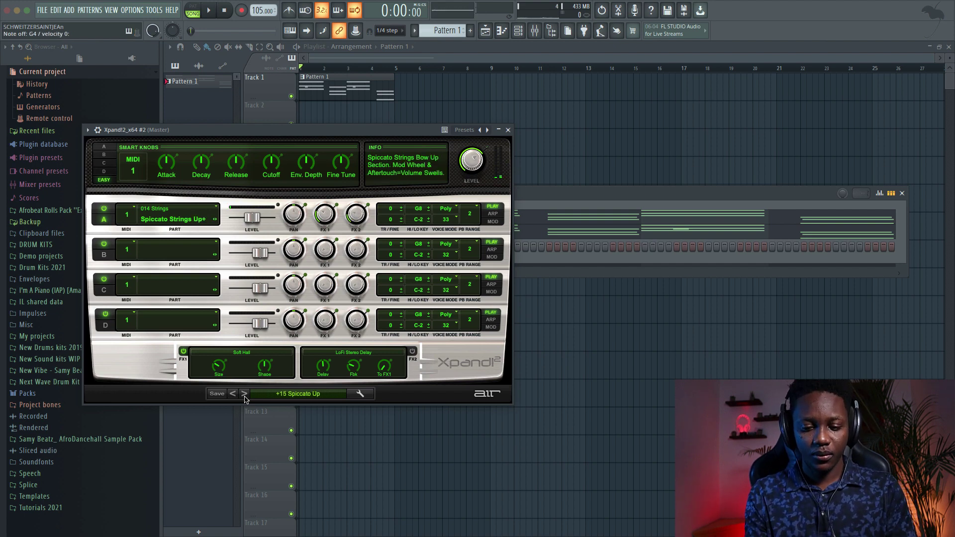
- Rehearse over the loop and record a melody of short notes on the Spiccato Up channel with the metronome on
{"action": "key", "text": "space"}
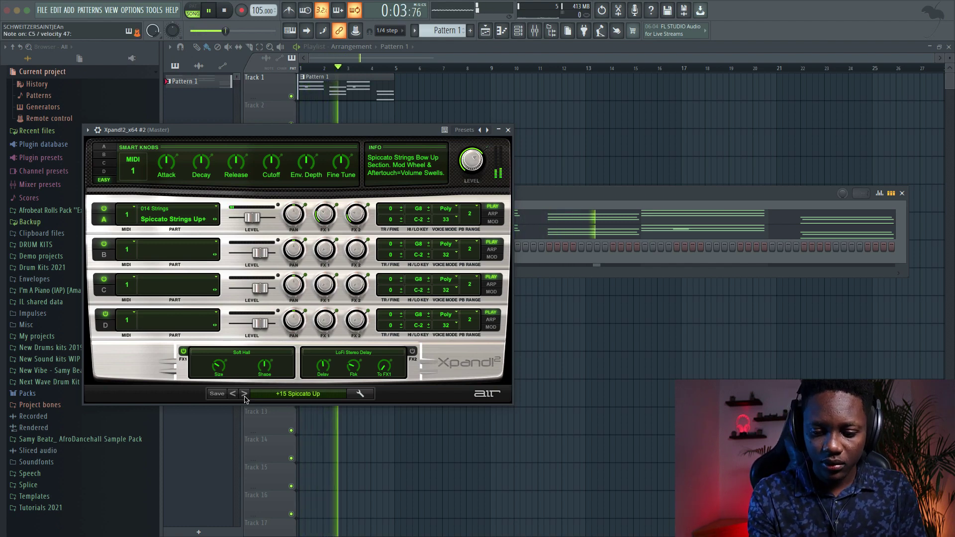
{"action": "key", "text": "space"}
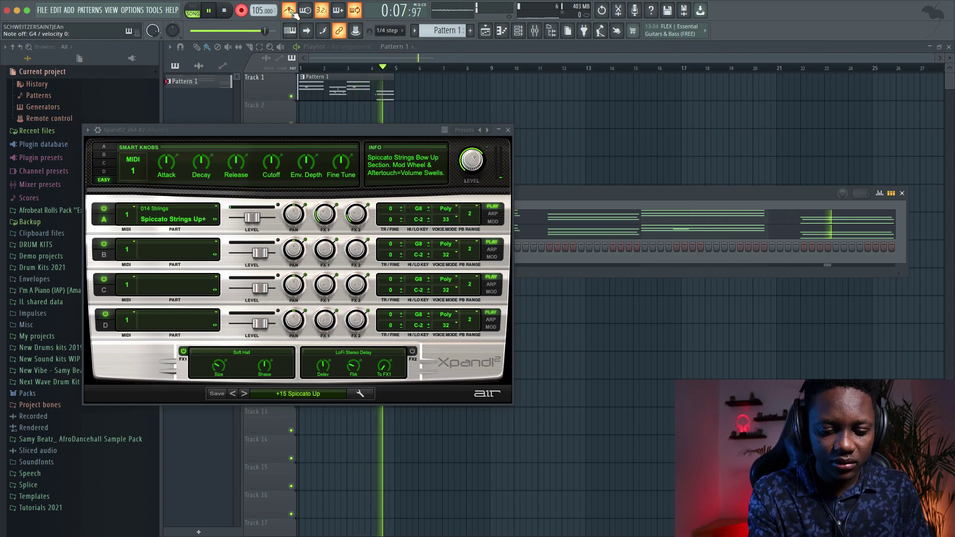
{"action": "key", "text": "space"}
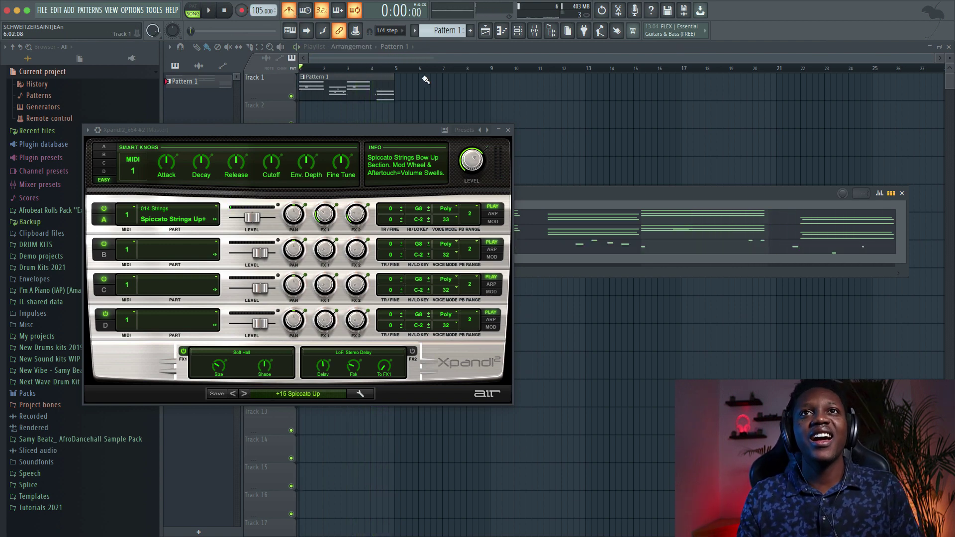
- Play back the pattern and open the recorded spiccato melody in the piano roll
{"action": "left_click", "coordinate": [509, 131]}
{"action": "key", "text": "space"}
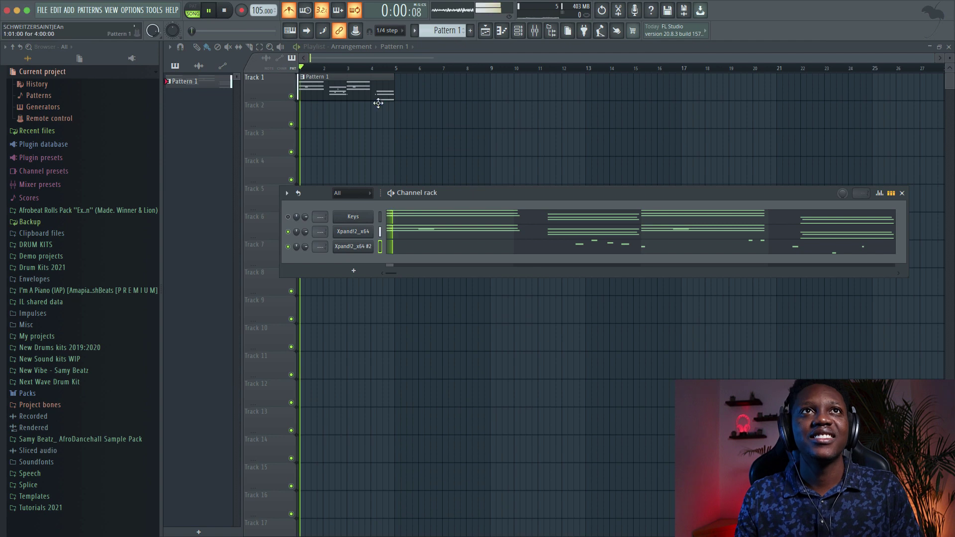
{"action": "left_click", "coordinate": [490, 248]}
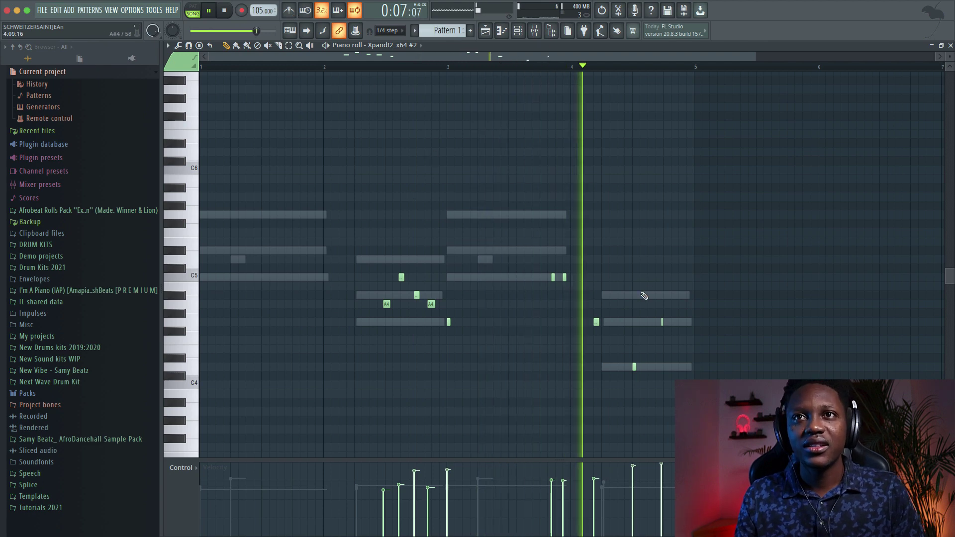
- Move the early G4 note in bar 4 to the chord's start and nudge the four short bar 2 notes slightly later, checking in playback
{"action": "key", "text": "space"}
{"action": "left_click", "coordinate": [596, 322]}
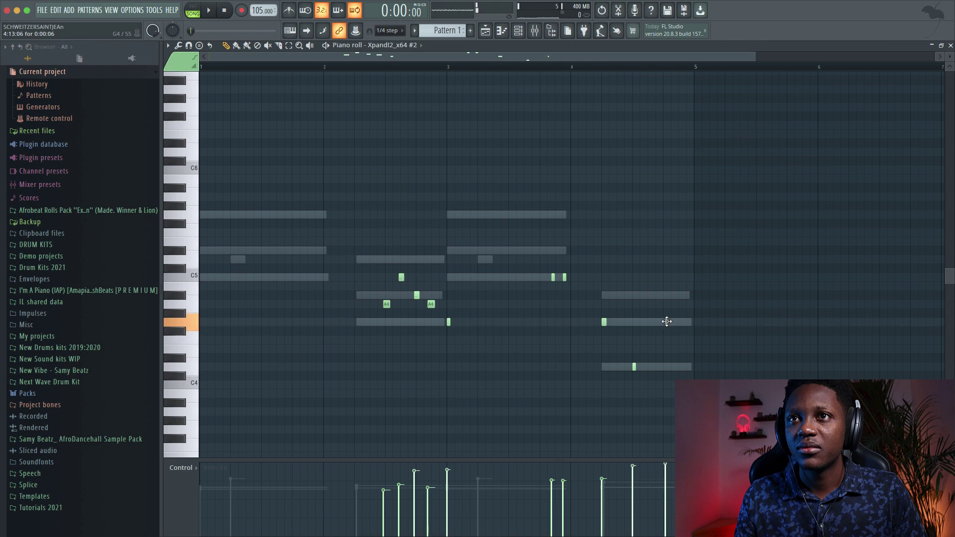
{"action": "key", "text": "space"}
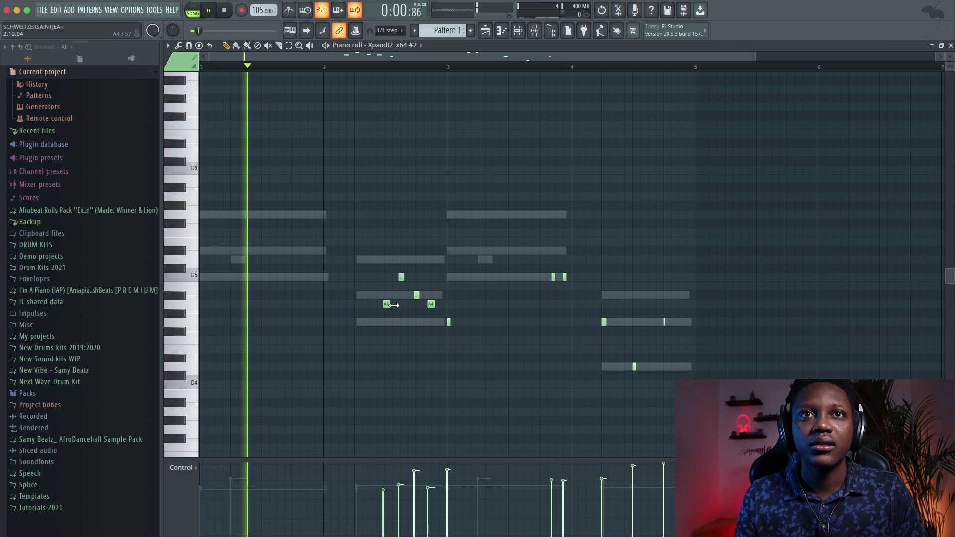
{"action": "left_click_drag", "start_coordinate": [386, 304], "coordinate": [435, 302]}
{"action": "key", "text": "space"}
{"action": "key", "text": "space"}
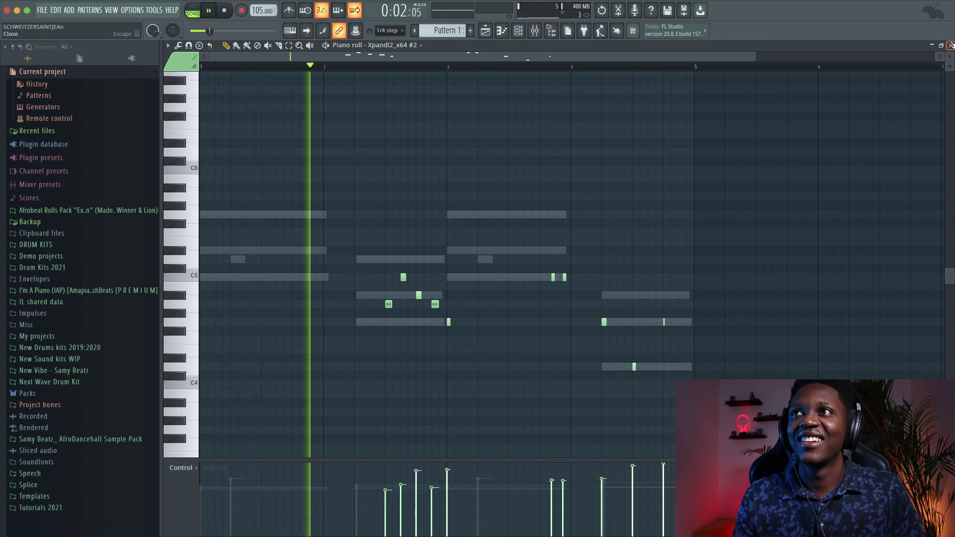
{"action": "key", "text": "F7"}
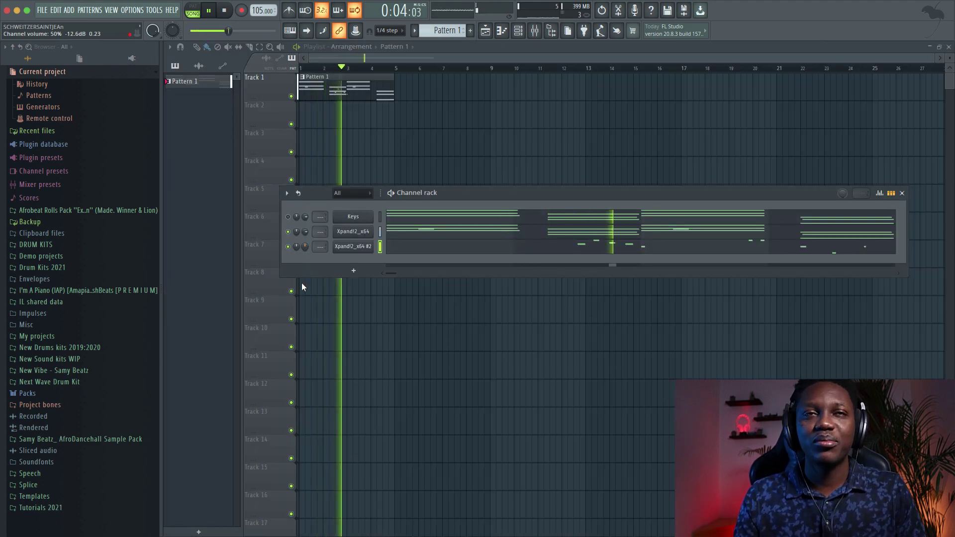
- Rename the two Xpand!2 string channels as Strings Chord and Strings melo
{"action": "key", "text": "space"}
{"action": "left_click", "coordinate": [354, 236], "text": "shift"}
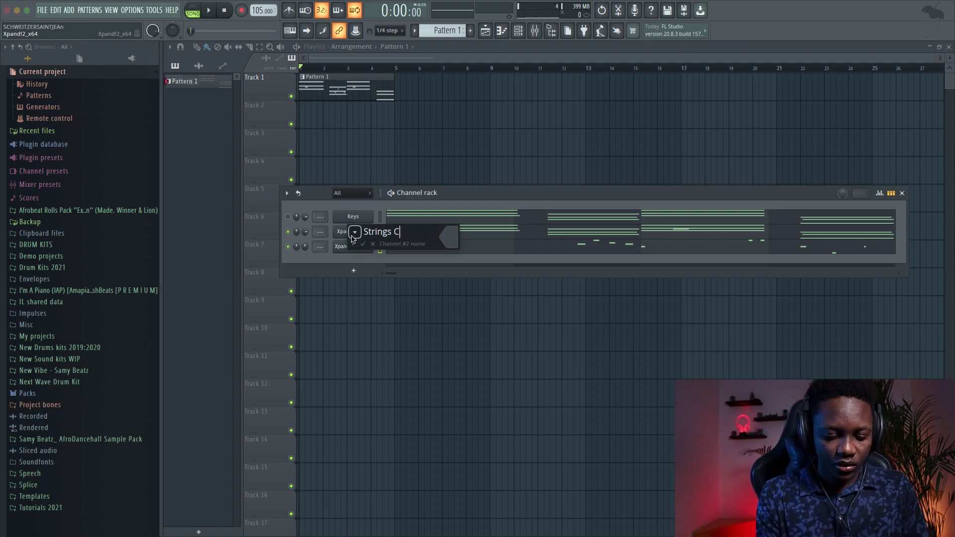
{"action": "type", "text": "Strings Chord"}
{"action": "key", "text": "Return"}
{"action": "left_click", "coordinate": [352, 248], "text": "shift"}
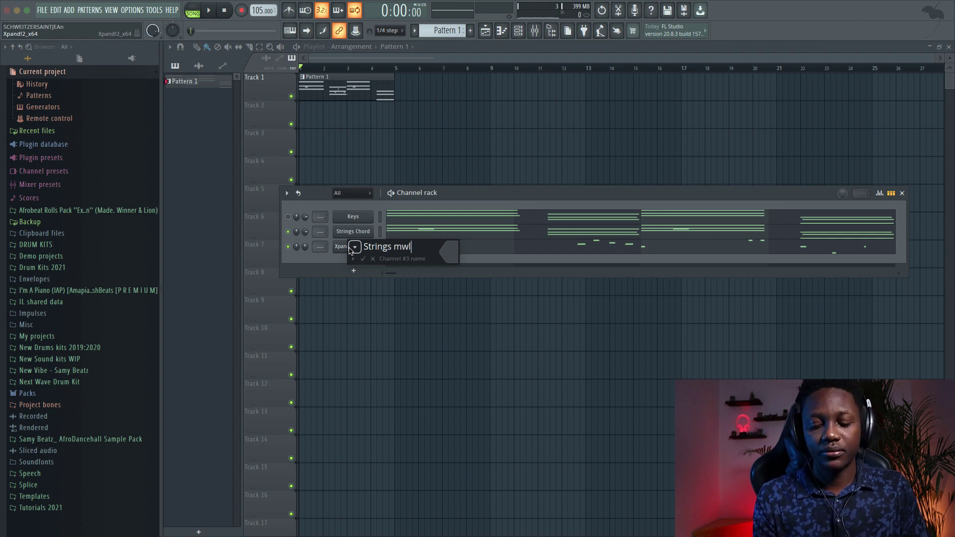
{"action": "type", "text": "lo"}
{"action": "key", "text": "Return"}
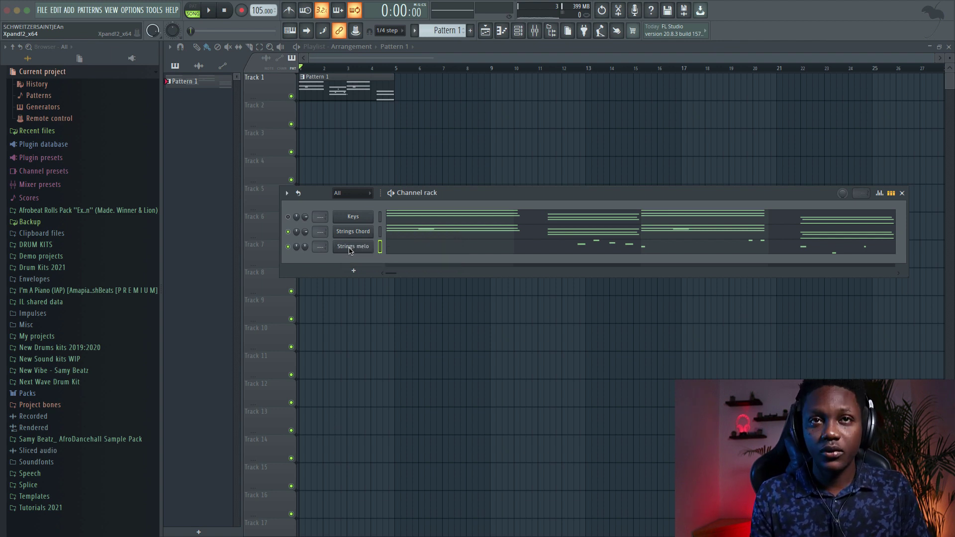
- Add a new Xpand!2 channel and load its Sweep Pad preset with the +59 String Sweep Pad sound
{"action": "left_click", "coordinate": [353, 271]}
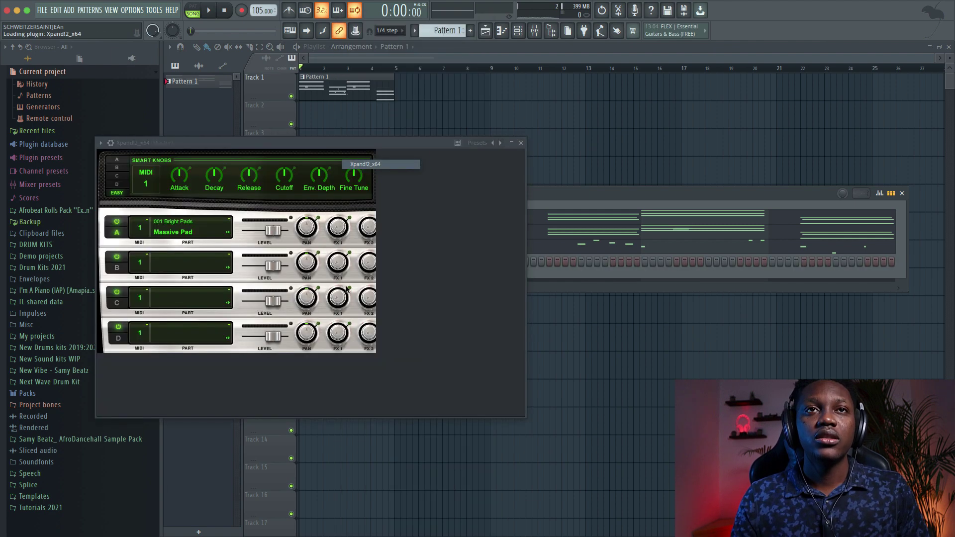
{"action": "left_click", "coordinate": [492, 143]}
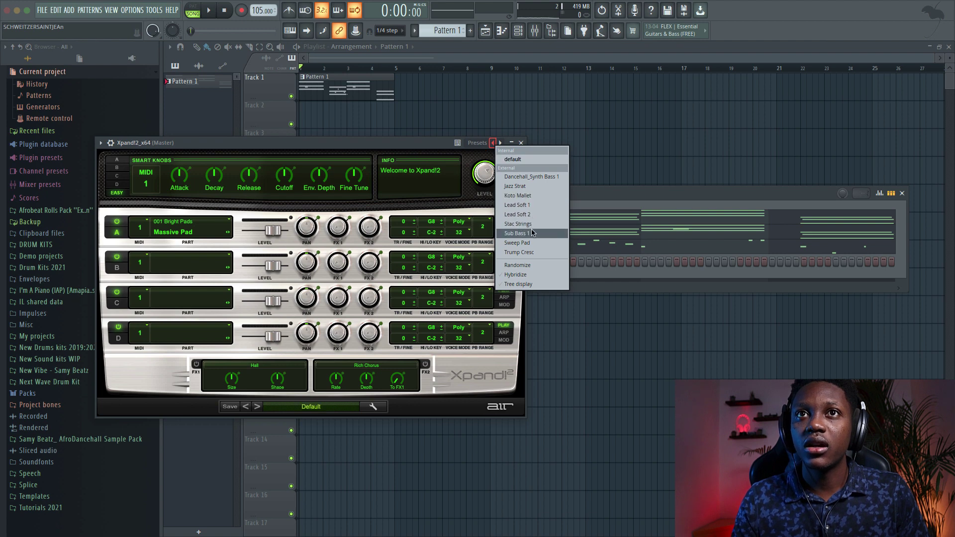
{"action": "left_click", "coordinate": [517, 243]}
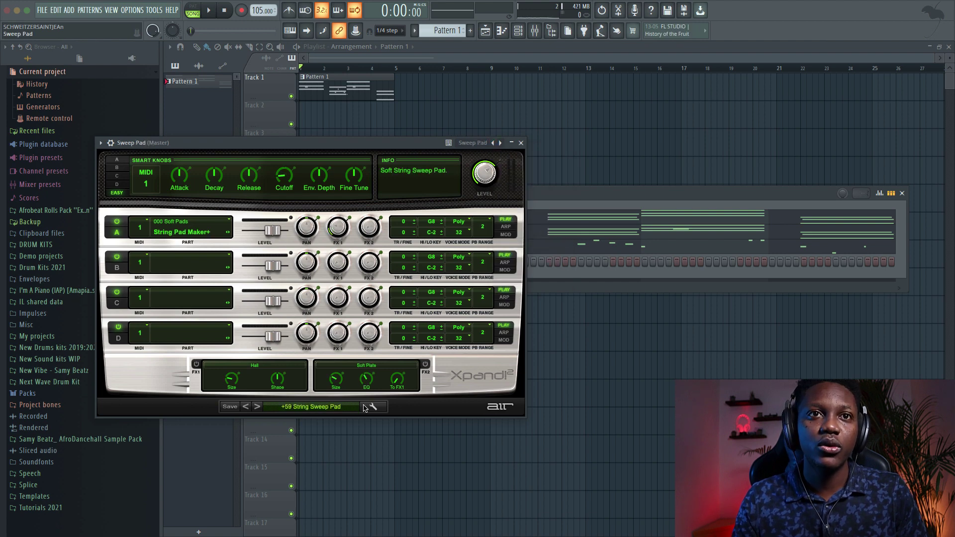
{"action": "left_click", "coordinate": [307, 407]}
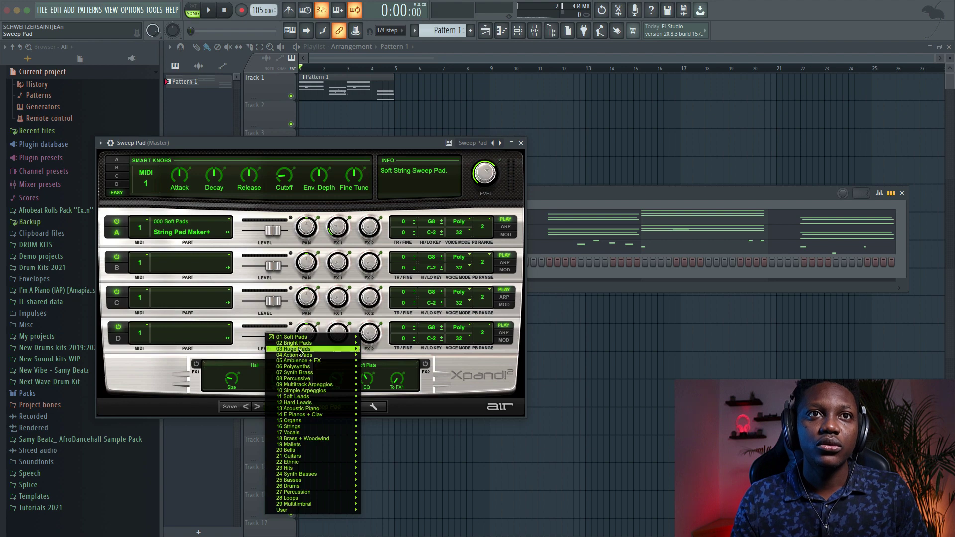
{"action": "mouse_move", "coordinate": [303, 337]}
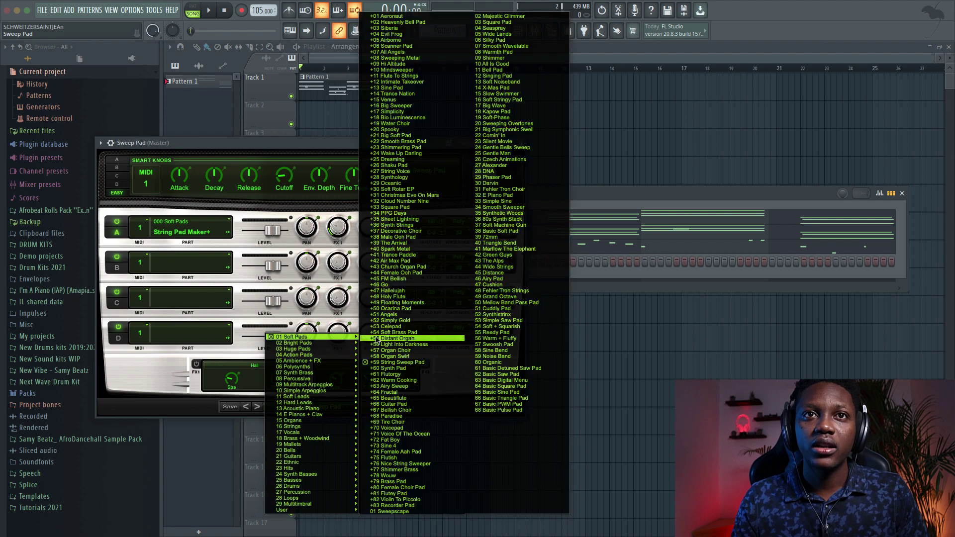
{"action": "left_click", "coordinate": [416, 366]}
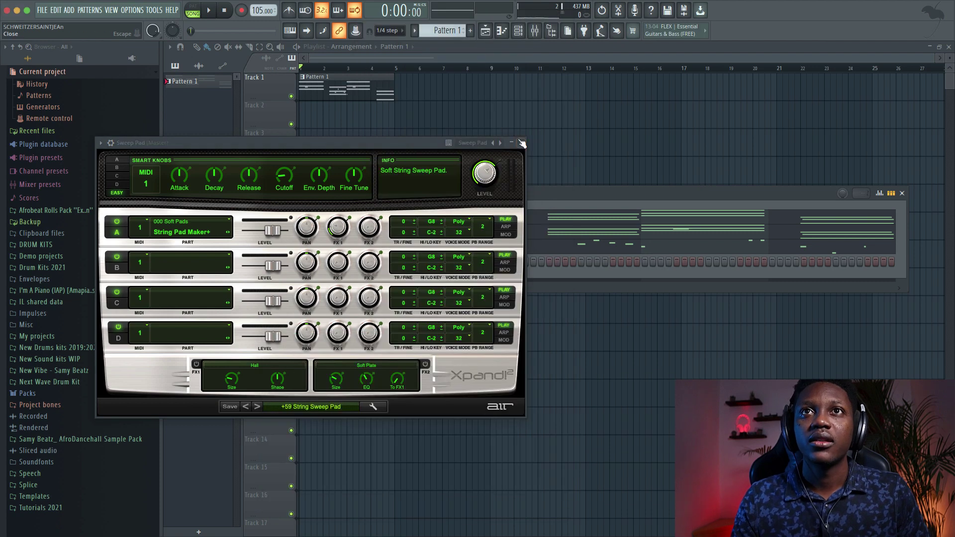
{"action": "left_click", "coordinate": [522, 143]}
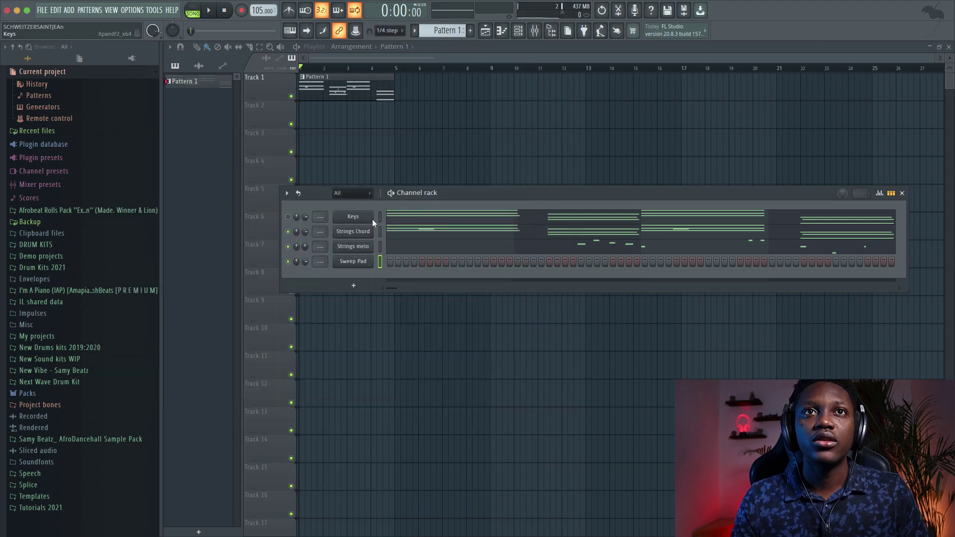
- Paste the chord notes into the Sweep Pad channel, audition them and move the channel above Strings melo
{"action": "left_click", "coordinate": [380, 261]}
{"action": "key", "text": "ctrl+v"}
{"action": "key", "text": "space"}
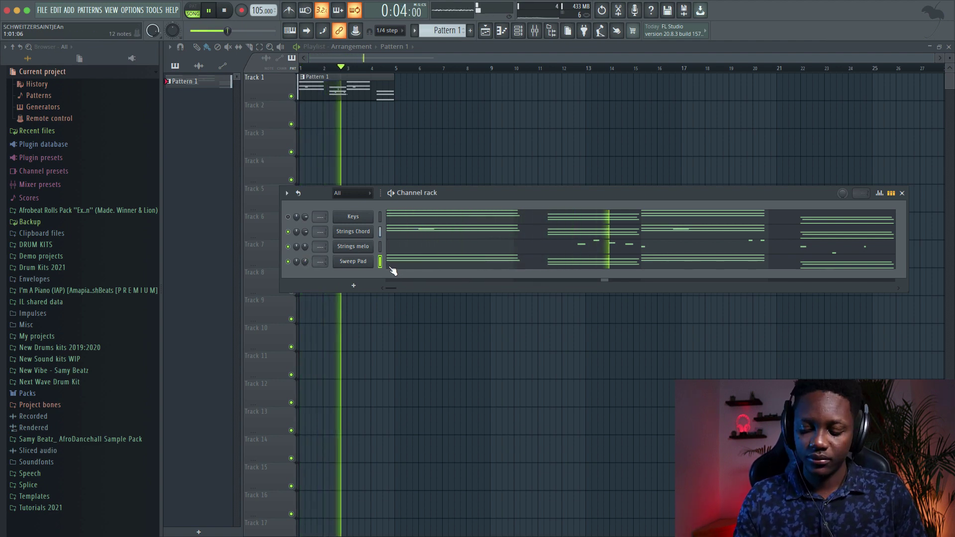
{"action": "key", "text": "alt+Up"}
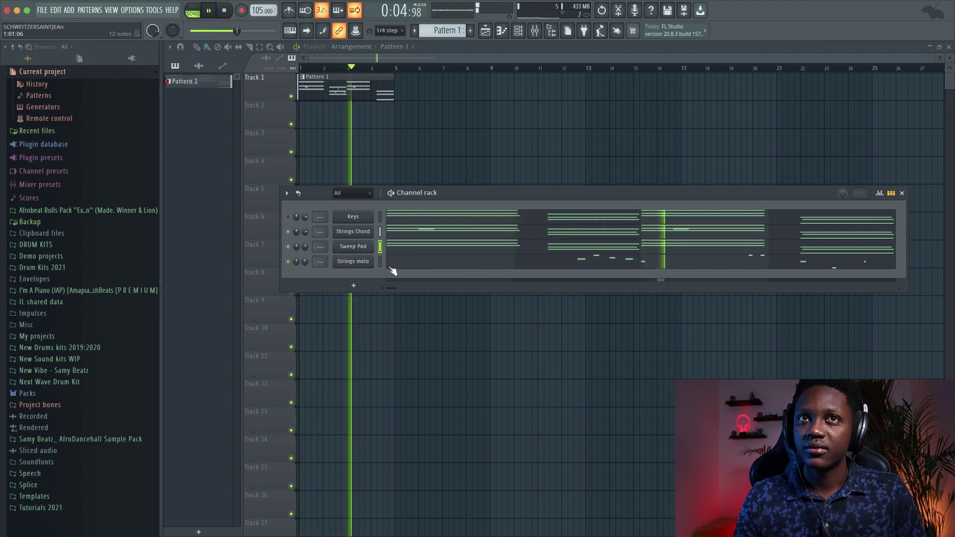
{"action": "key", "text": "space"}
- Rename the Strings Chord channel as Pad
{"action": "left_click", "coordinate": [356, 234], "text": "shift"}
{"action": "type", "text": "P"}
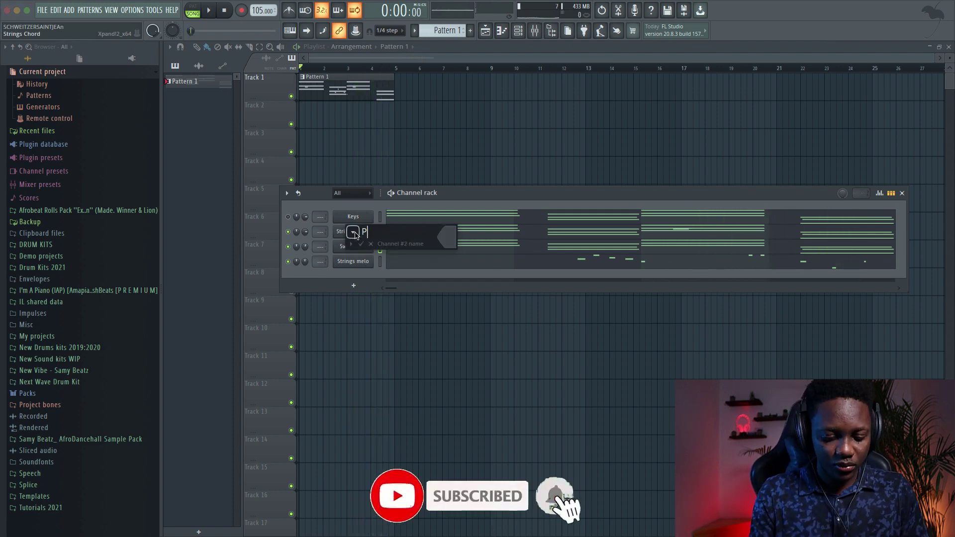
{"action": "type", "text": "ad"}
{"action": "key", "text": "Return"}
- Select all four channels and route them to consecutive mixer tracks starting from Insert 1
{"action": "left_click_drag", "start_coordinate": [379, 213], "coordinate": [380, 274]}
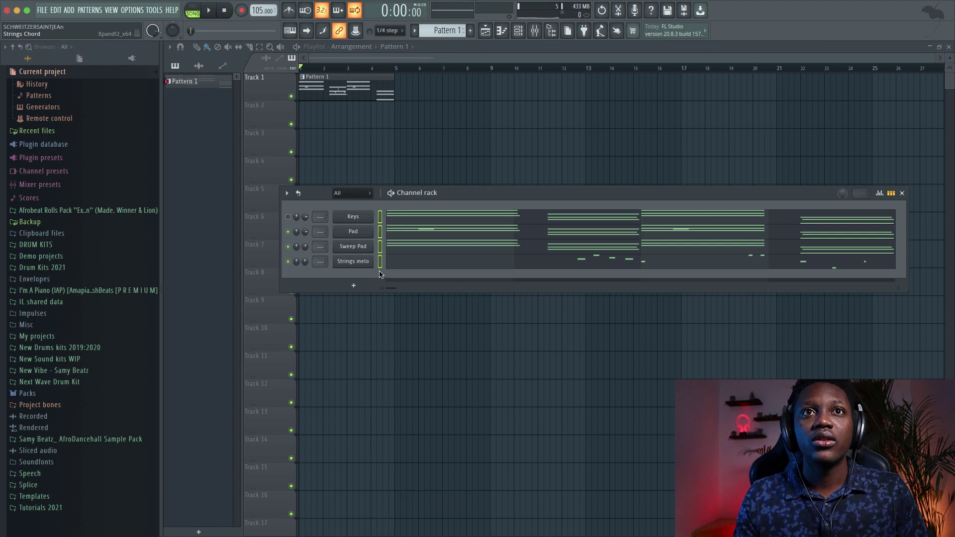
{"action": "left_click", "coordinate": [520, 32]}
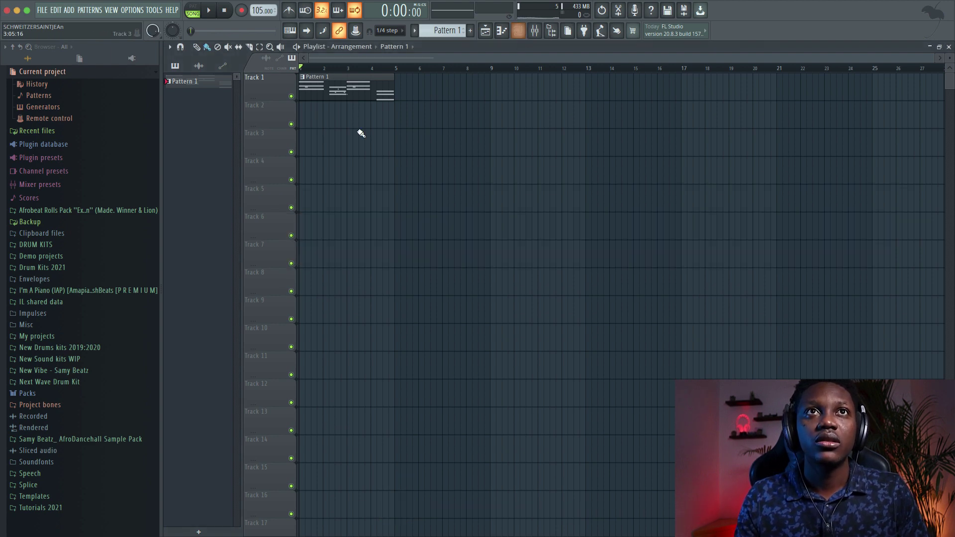
{"action": "left_click", "coordinate": [534, 33]}
{"action": "left_click", "coordinate": [198, 88]}
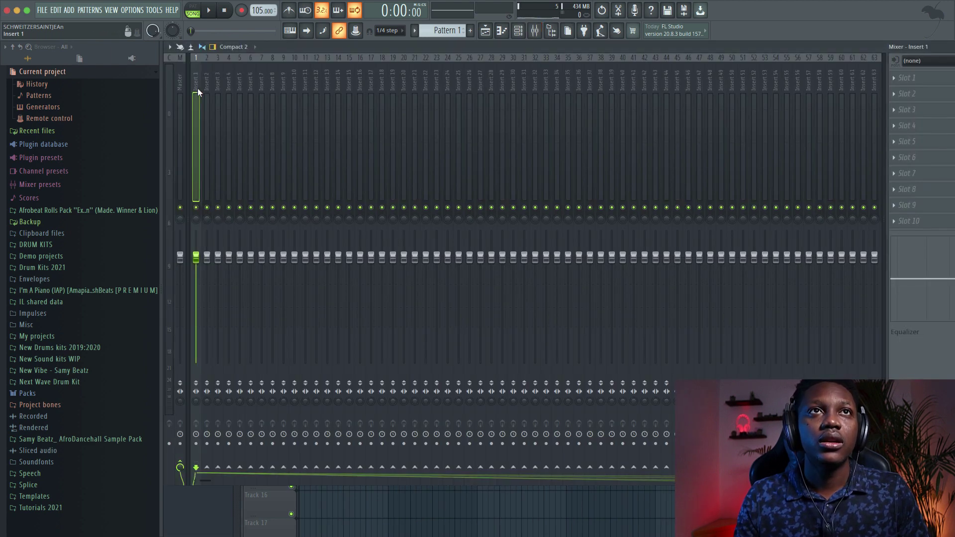
{"action": "right_click", "coordinate": [198, 88]}
{"action": "mouse_move", "coordinate": [291, 158]}
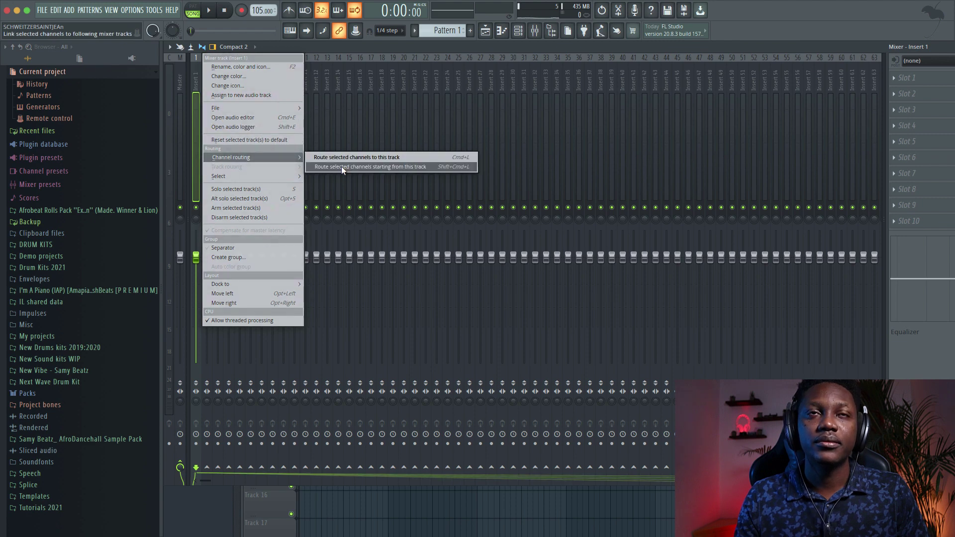
{"action": "left_click", "coordinate": [341, 167]}
- Solo the Keys mixer track, add Fruity Parametric EQ 2 and turn band 1 into a high-pass filter at 65 Hz
{"action": "key", "text": "space"}
{"action": "left_click", "coordinate": [196, 211], "text": "ctrl"}
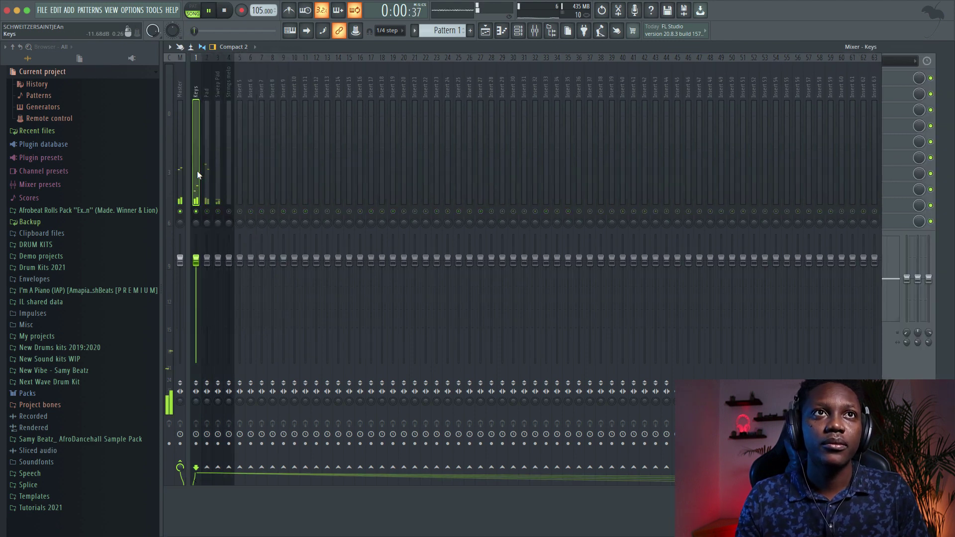
{"action": "left_click", "coordinate": [906, 82]}
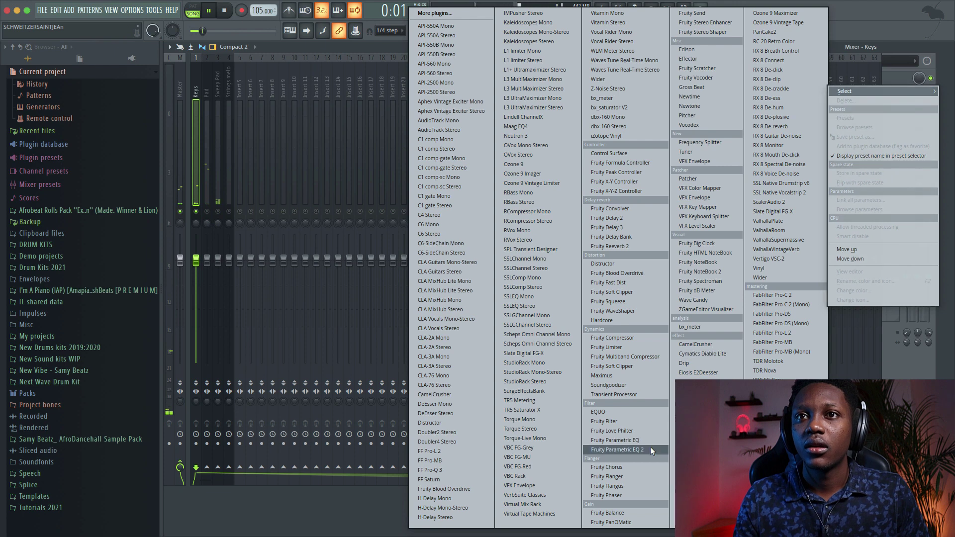
{"action": "left_click", "coordinate": [617, 450]}
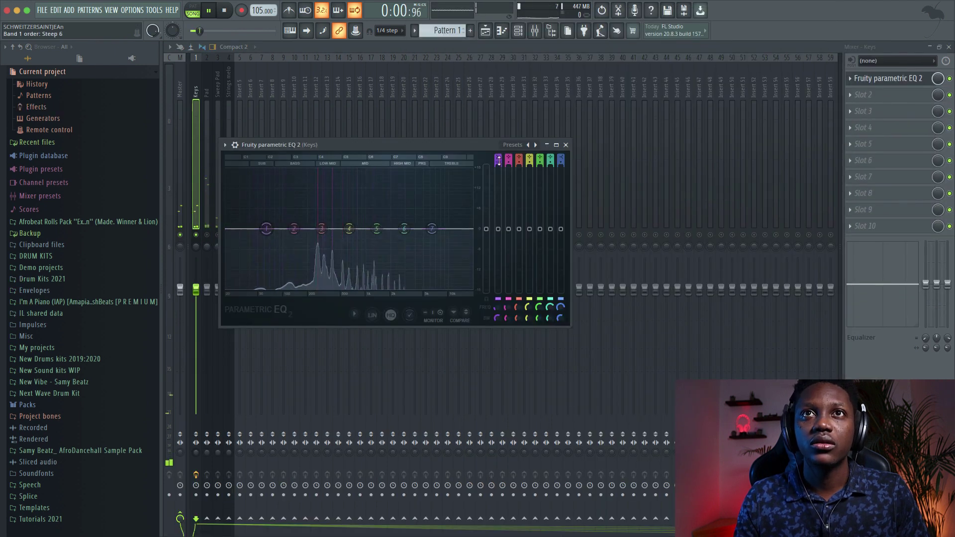
{"action": "left_click_drag", "start_coordinate": [499, 160], "coordinate": [499, 149]}
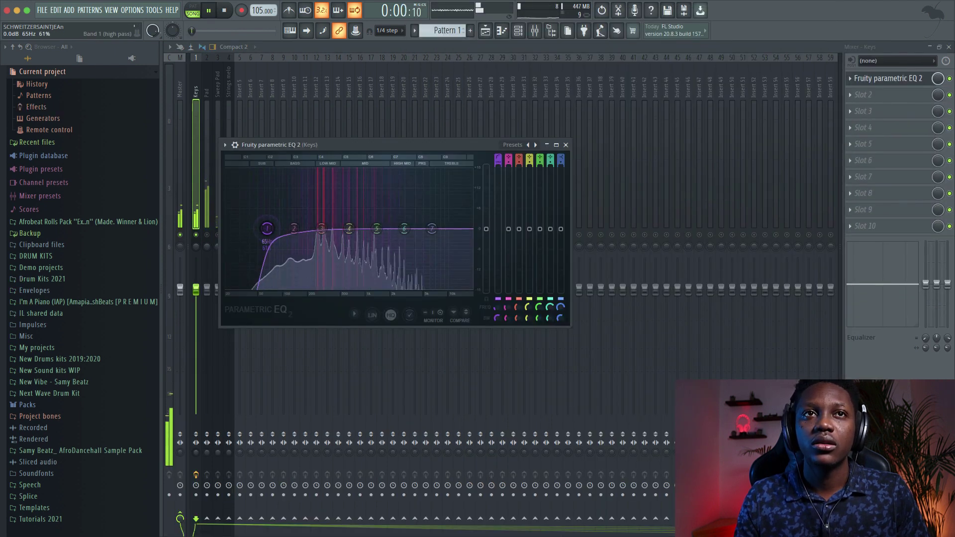
{"action": "key", "text": "space"}
- Add Fruity Convolver to the Keys track's second effect slot and adjust the track's stereo separation during playback
{"action": "left_click", "coordinate": [860, 95]}
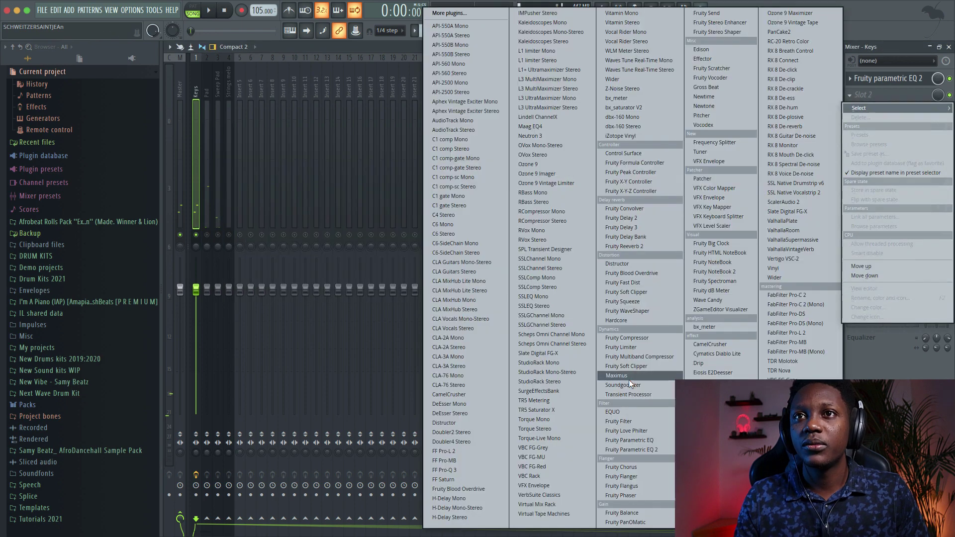
{"action": "left_click", "coordinate": [628, 208]}
{"action": "key", "text": "space"}
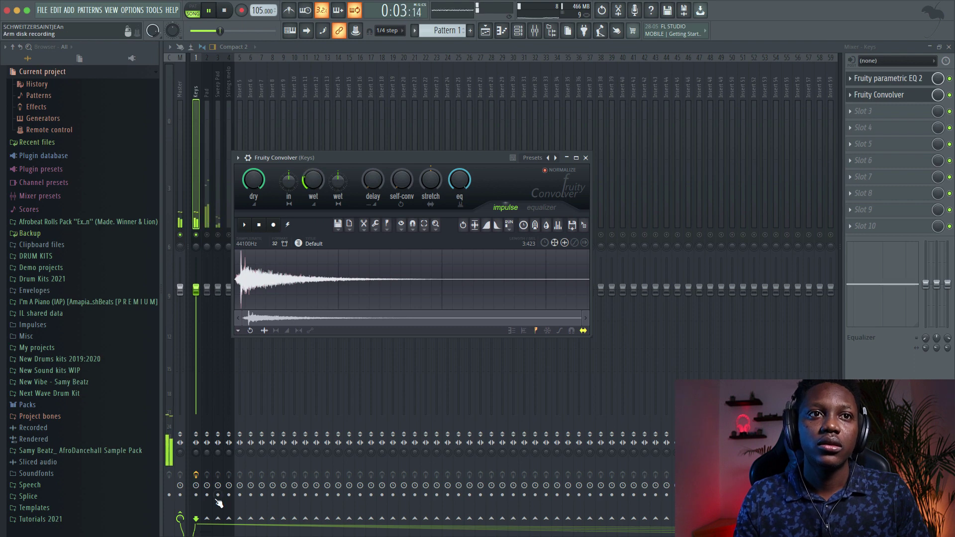
{"action": "left_click", "coordinate": [195, 454]}
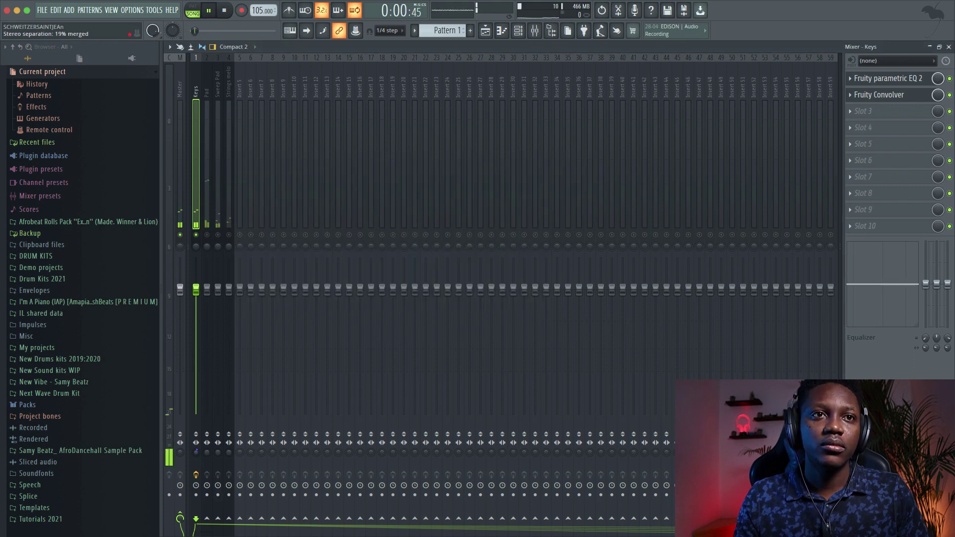
{"action": "left_click_drag", "start_coordinate": [194, 452], "coordinate": [195, 470]}
{"action": "key", "text": "space"}
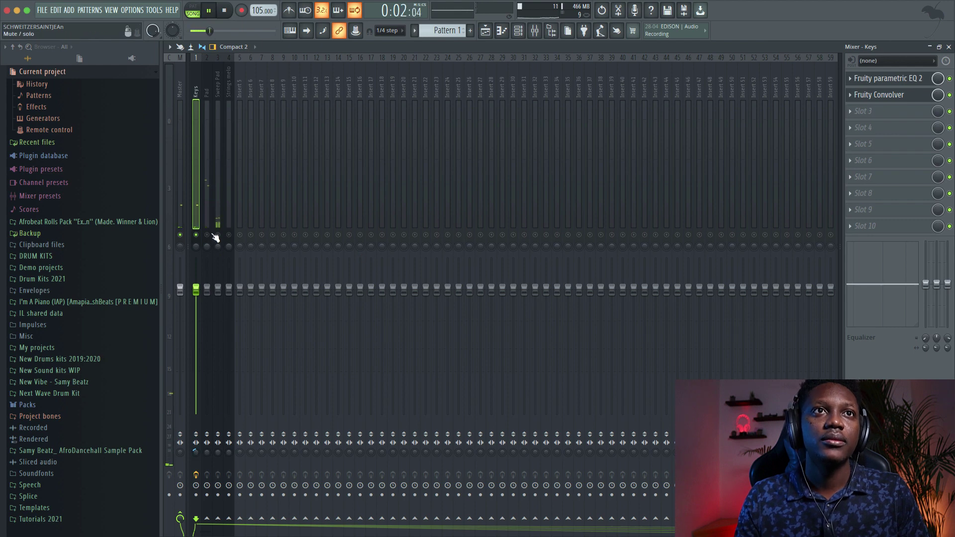
- Lower the Pad mixer track's volume fader and unmute the track to balance it against the Keys in playback
{"action": "left_click_drag", "start_coordinate": [207, 288], "coordinate": [207, 312]}
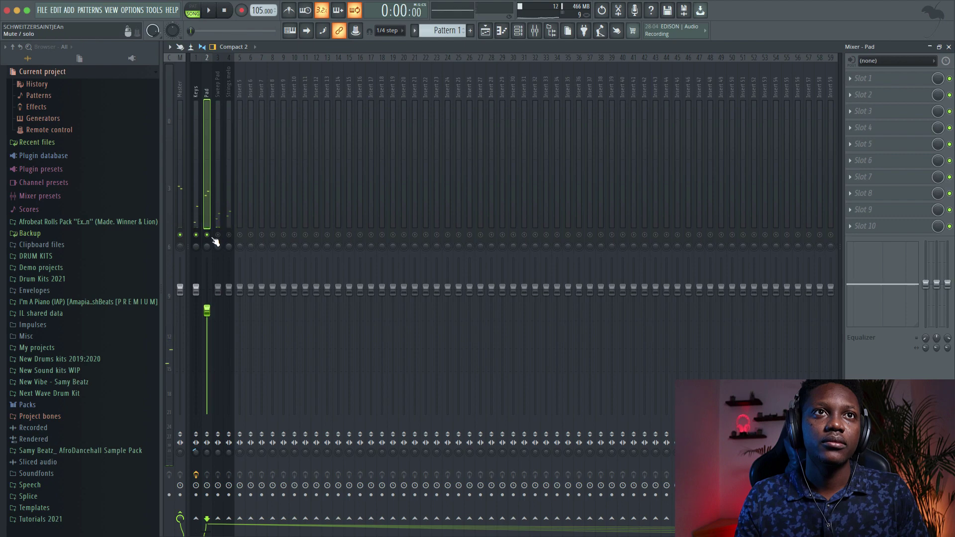
{"action": "key", "text": "space"}
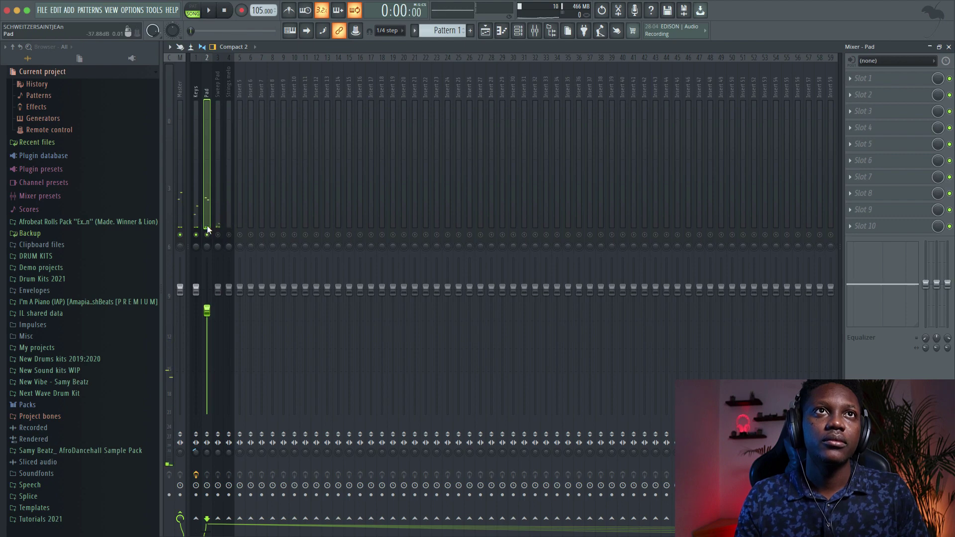
{"action": "key", "text": "space"}
{"action": "left_click", "coordinate": [949, 46]}
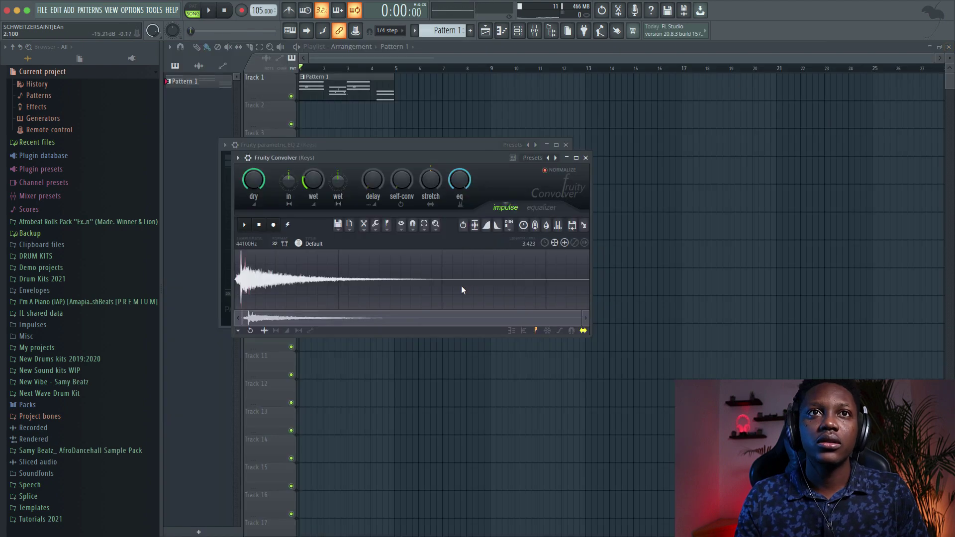
- Load Kickstart into the first effect slot of the Sweep Pad mixer track and audition it at the 1/4 rate
{"action": "left_click", "coordinate": [518, 30]}
{"action": "key", "text": "F9"}
{"action": "left_click", "coordinate": [853, 79]}
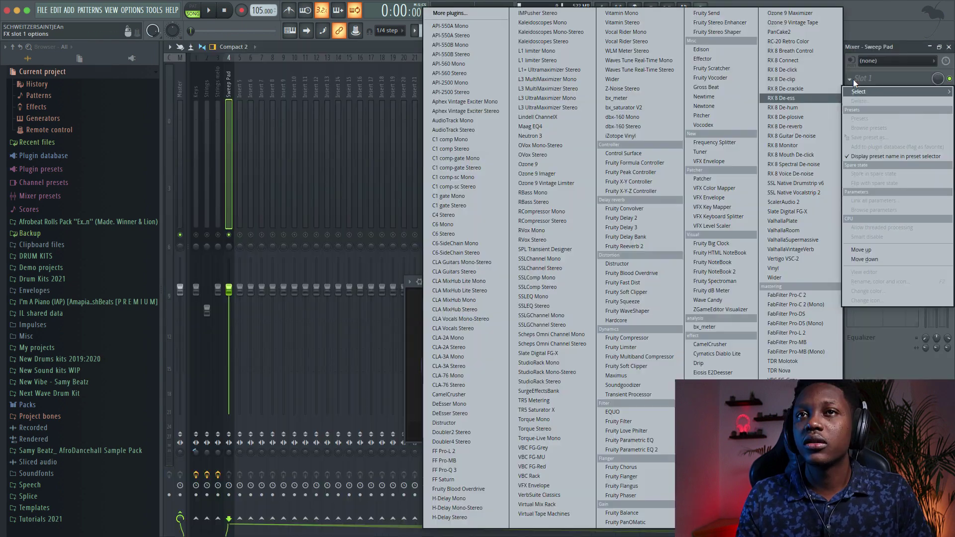
{"action": "left_click", "coordinate": [711, 392]}
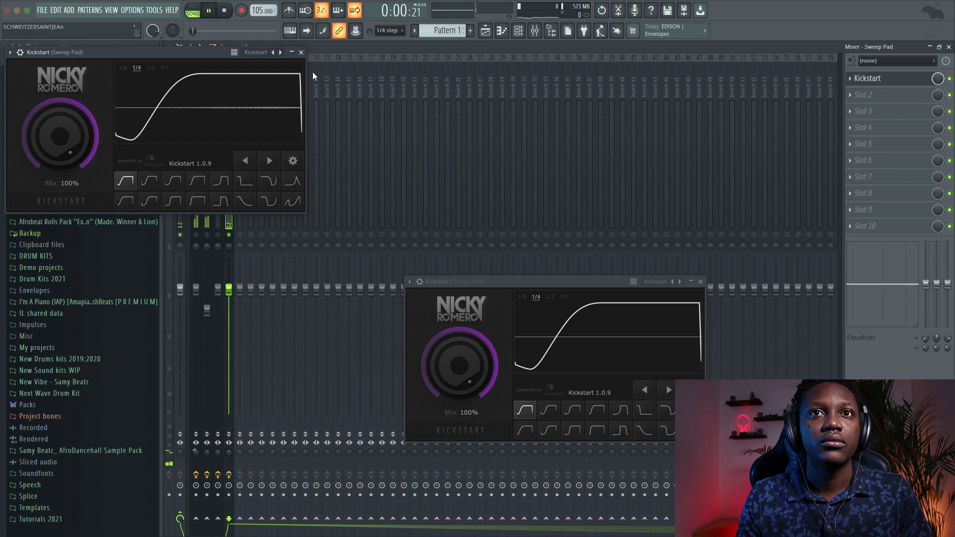
{"action": "left_click", "coordinate": [302, 53]}
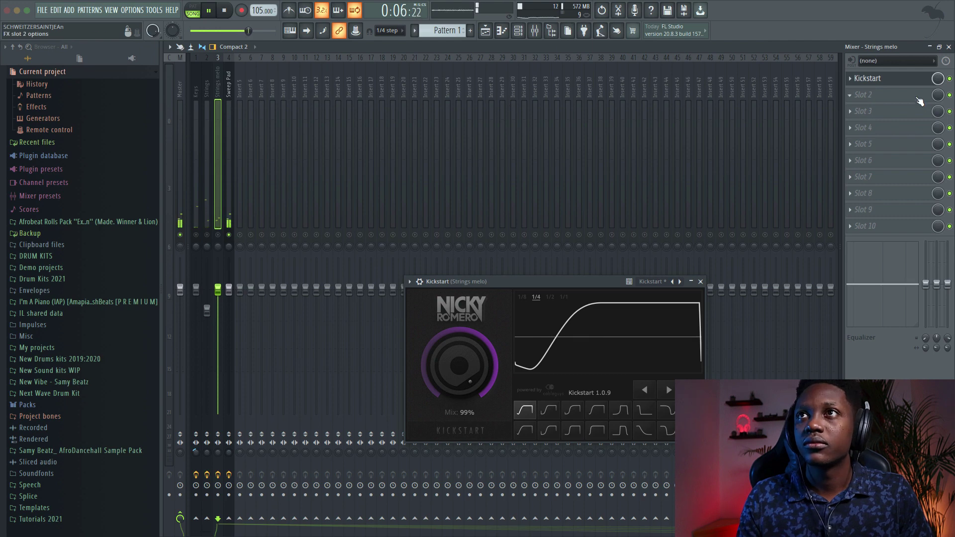
- Delete the Kickstart effect from the Strings melo mixer track
{"action": "right_click", "coordinate": [862, 84]}
{"action": "left_click", "coordinate": [868, 106]}
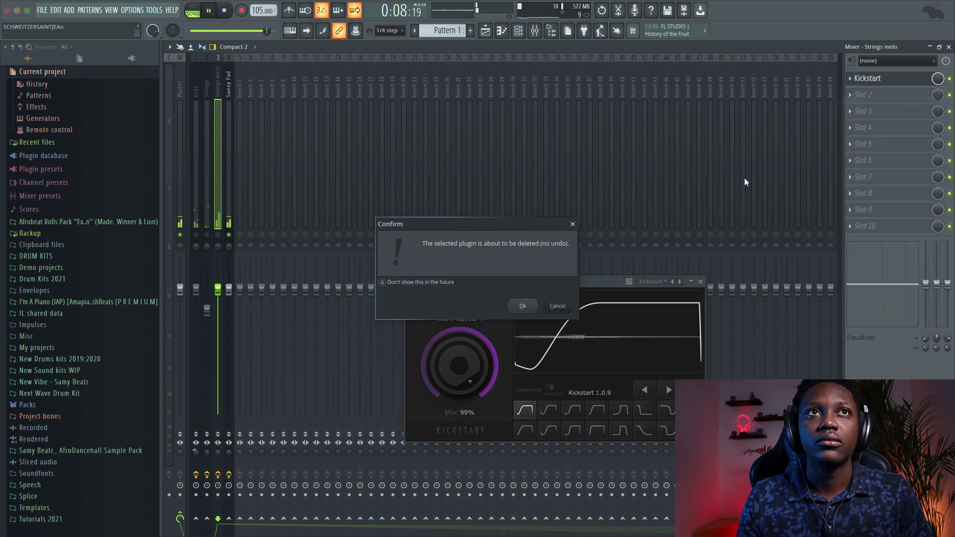
{"action": "left_click", "coordinate": [522, 306]}
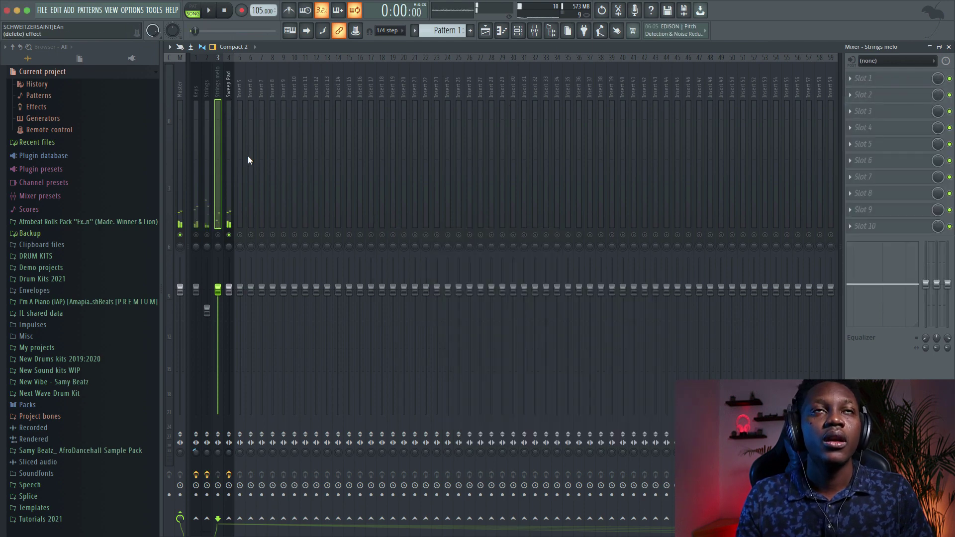
- Load Gross Beat into the Sweep Pad track's second effect slot with the Repeater preset and the Sidechain b volume pattern
{"action": "left_click", "coordinate": [229, 107]}
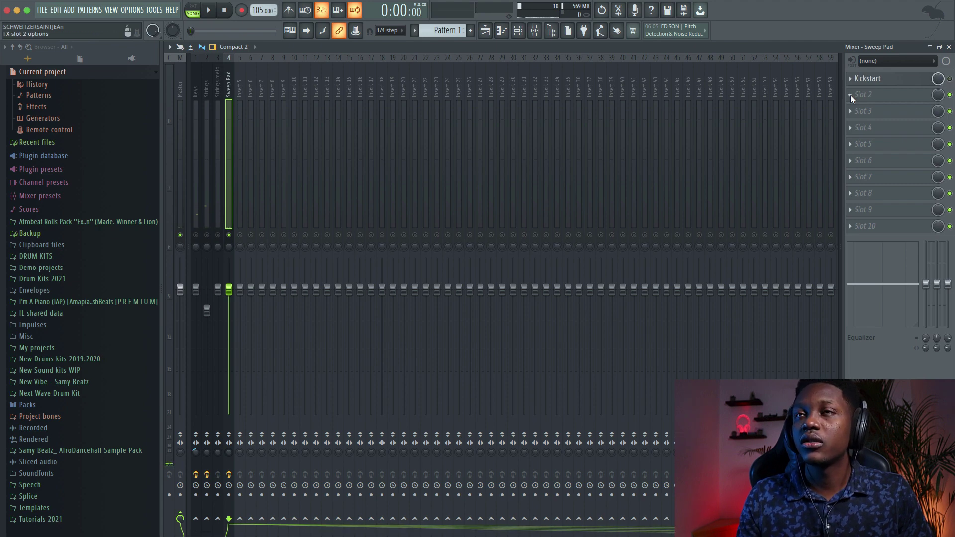
{"action": "left_click", "coordinate": [849, 95]}
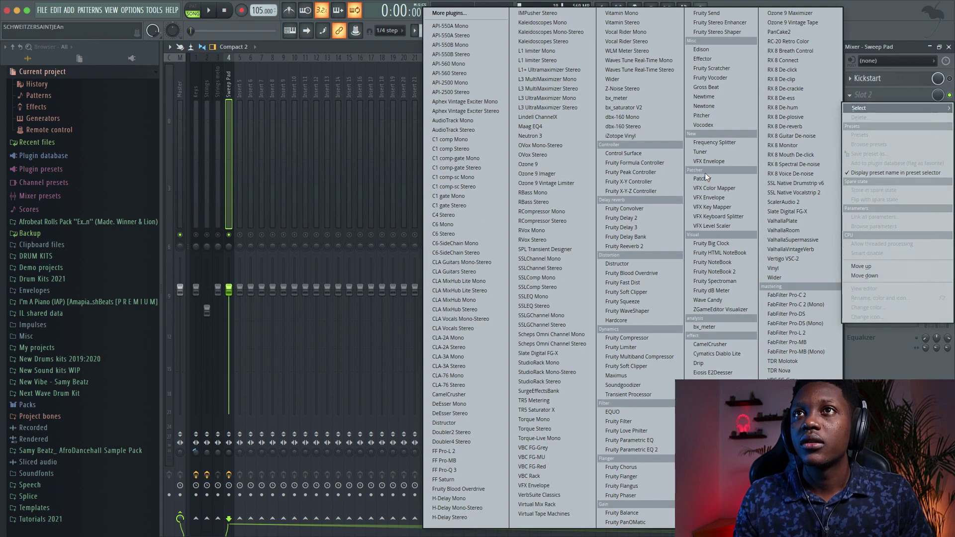
{"action": "left_click", "coordinate": [707, 87]}
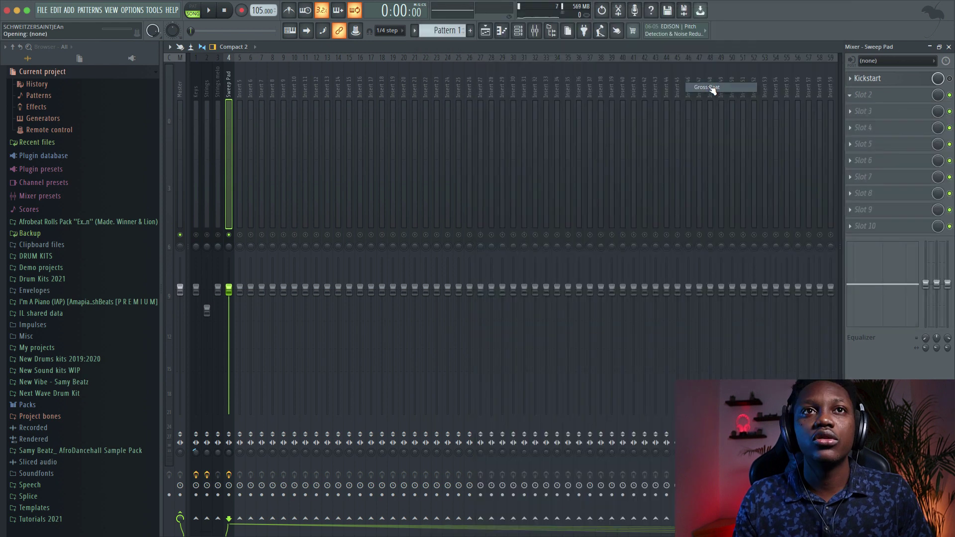
{"action": "left_click", "coordinate": [554, 106]}
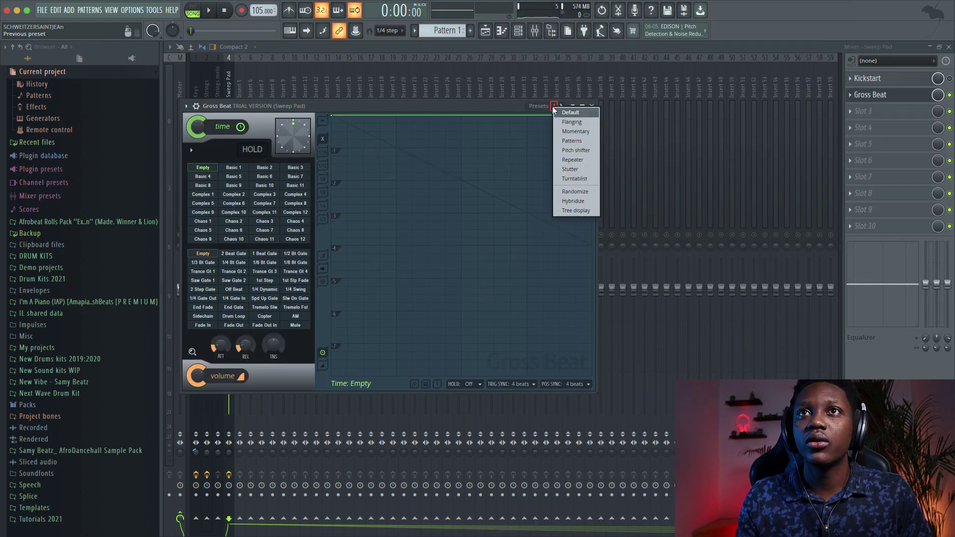
{"action": "left_click", "coordinate": [572, 160]}
{"action": "left_click", "coordinate": [235, 326]}
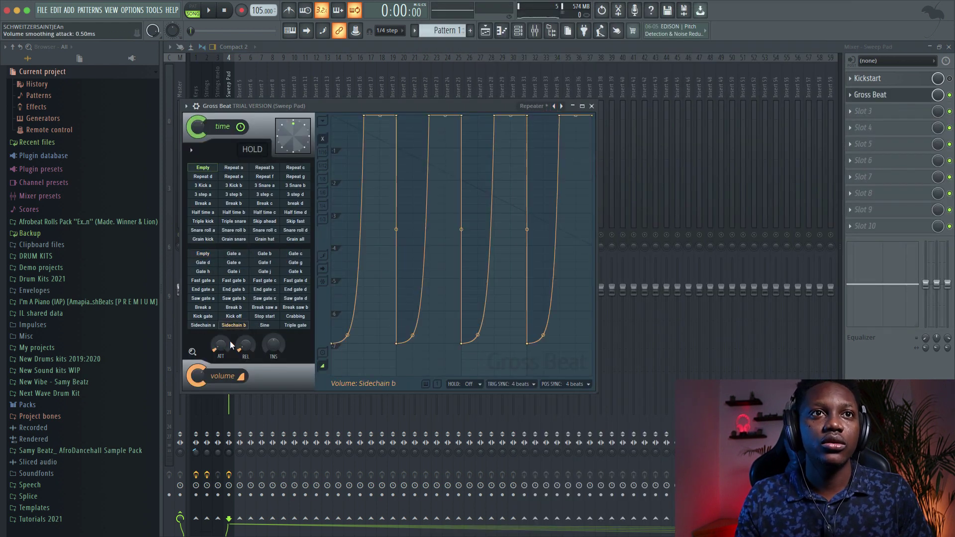
- Raise Gross Beat's volume smoothing release to about 3 ms during playback and close the plugin window
{"action": "key", "text": "space"}
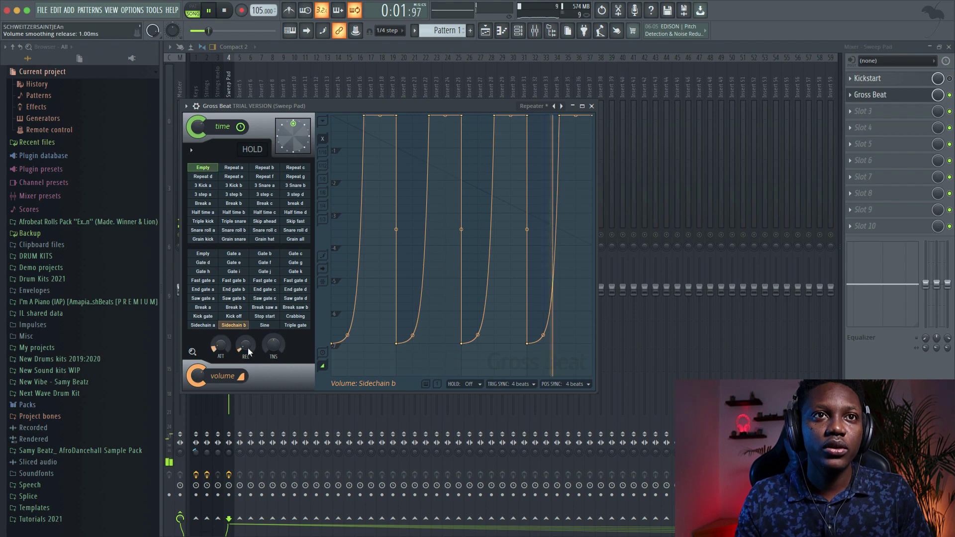
{"action": "left_click_drag", "start_coordinate": [249, 349], "coordinate": [240, 347]}
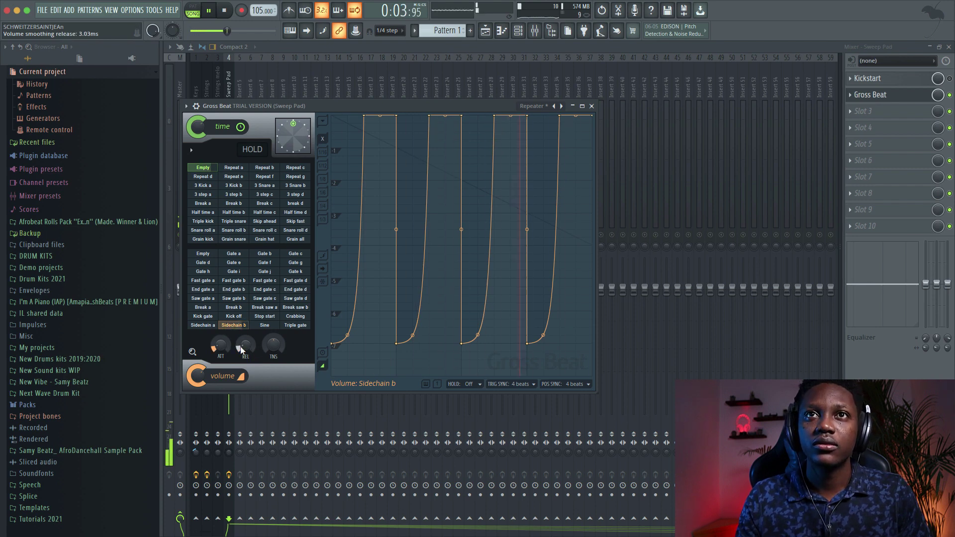
{"action": "left_click", "coordinate": [592, 106]}
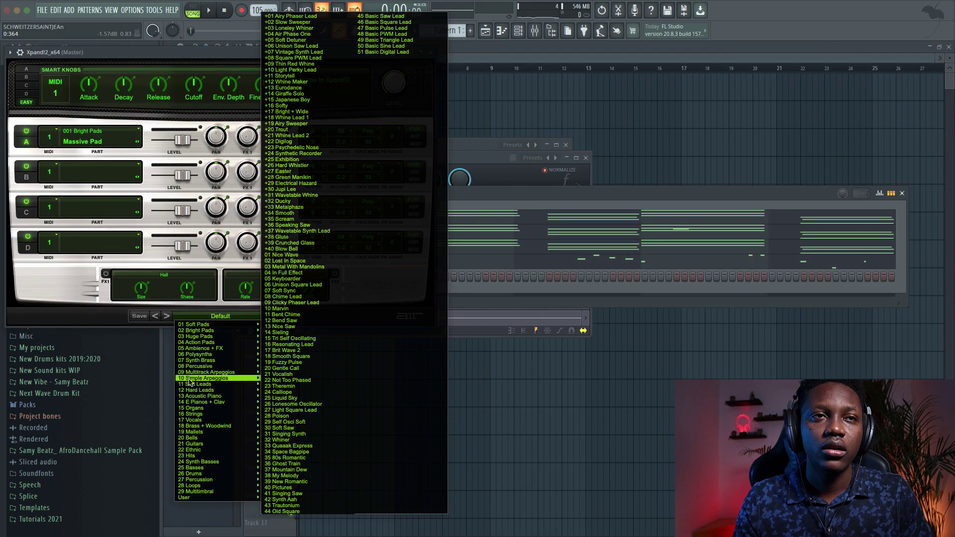
- Load the +33 Jazz Strat guitar preset in the new Xpand!2 instance and audition it
{"action": "mouse_move", "coordinate": [189, 368]}
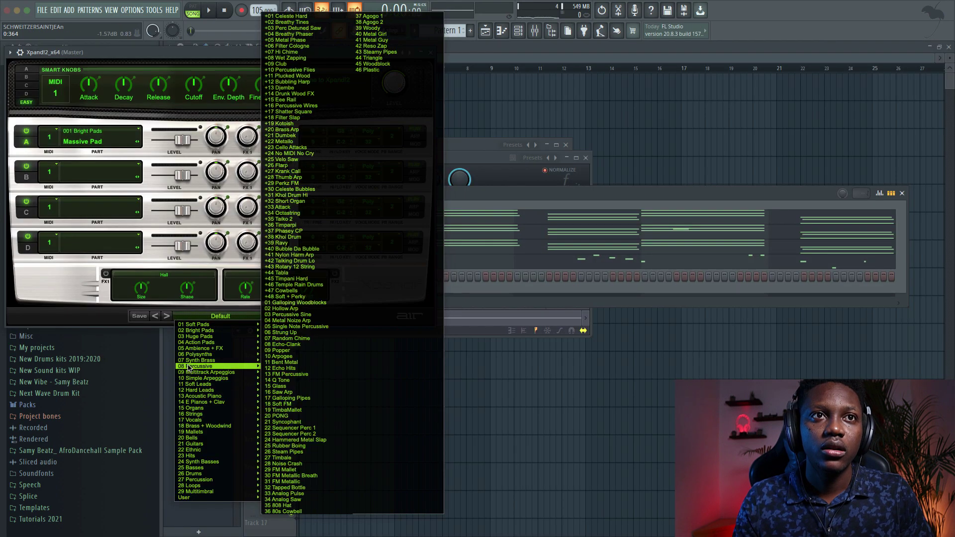
{"action": "mouse_move", "coordinate": [193, 330]}
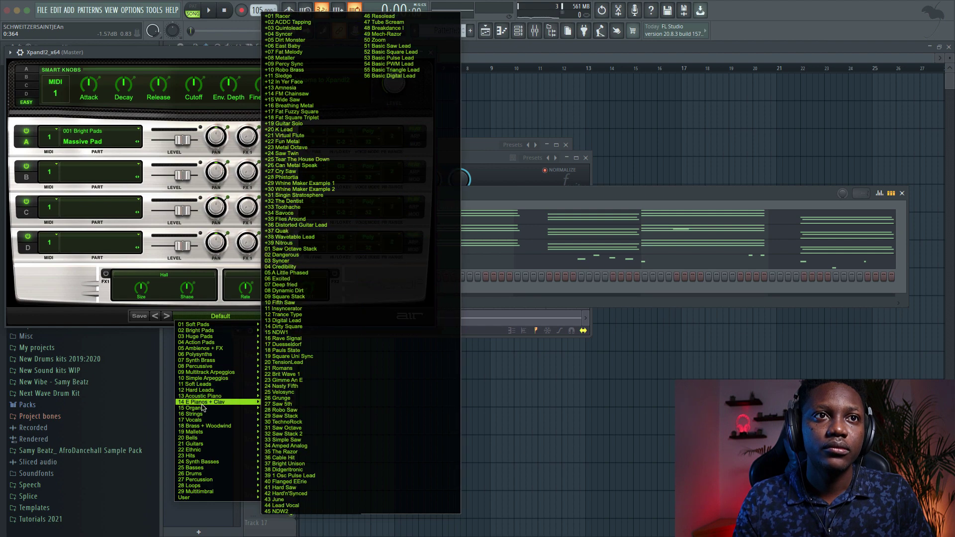
{"action": "mouse_move", "coordinate": [198, 420]}
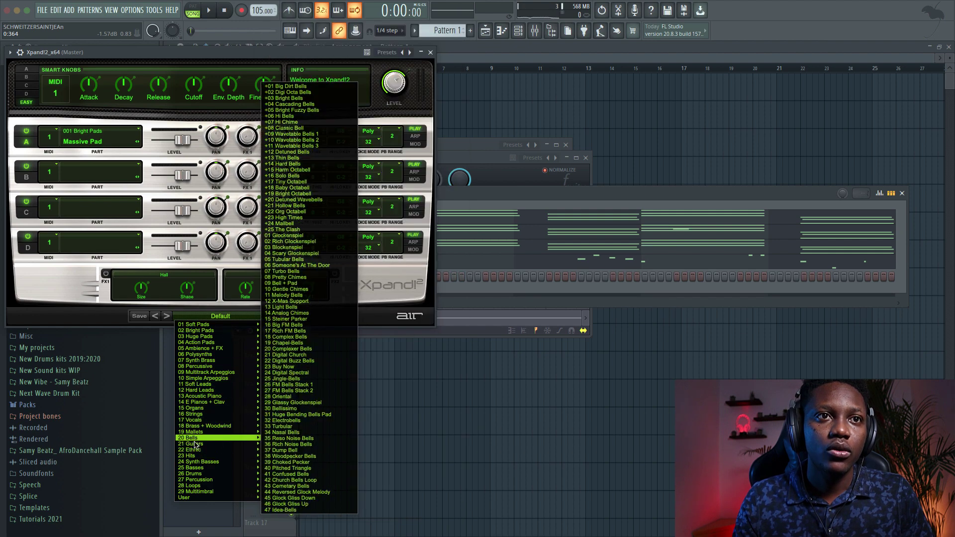
{"action": "mouse_move", "coordinate": [219, 443]}
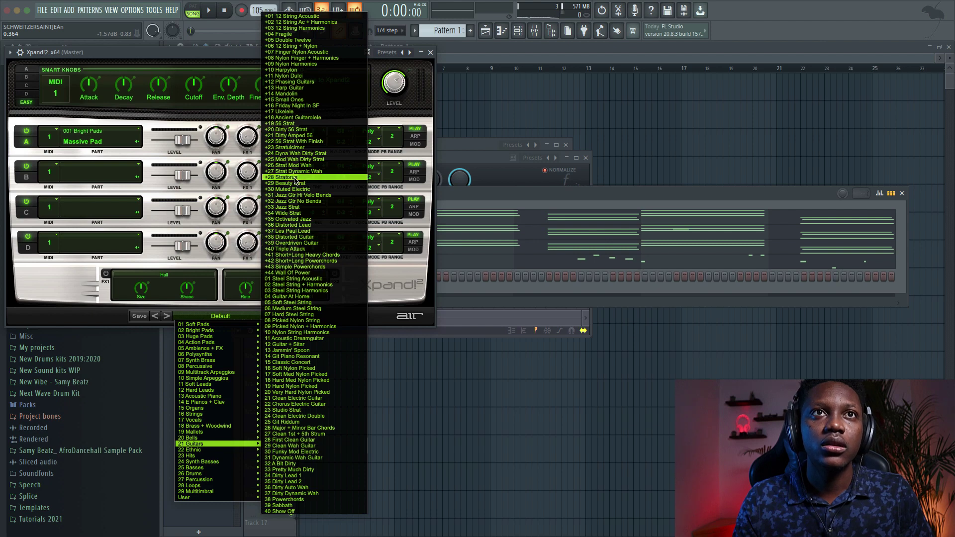
{"action": "left_click", "coordinate": [298, 208]}
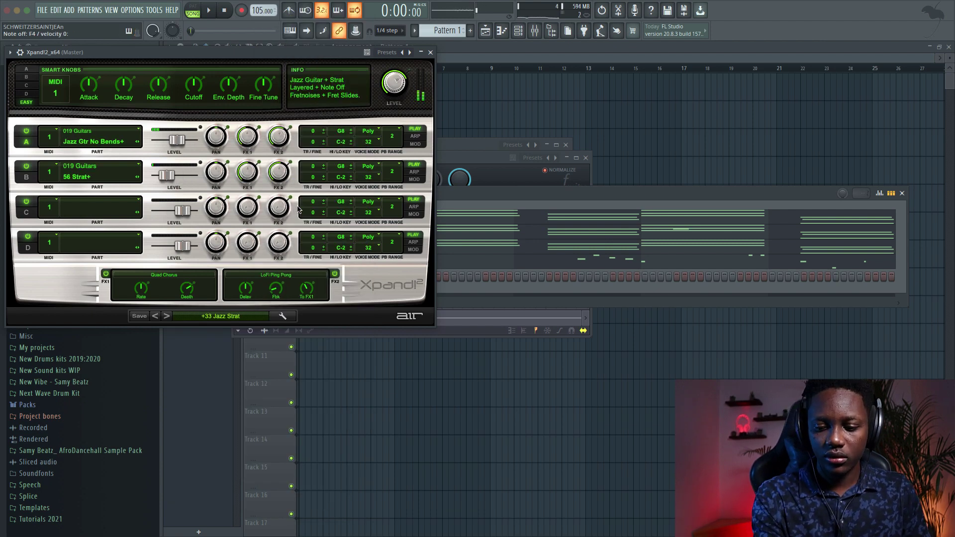
{"action": "key", "text": "space"}
{"action": "key", "text": "space"}
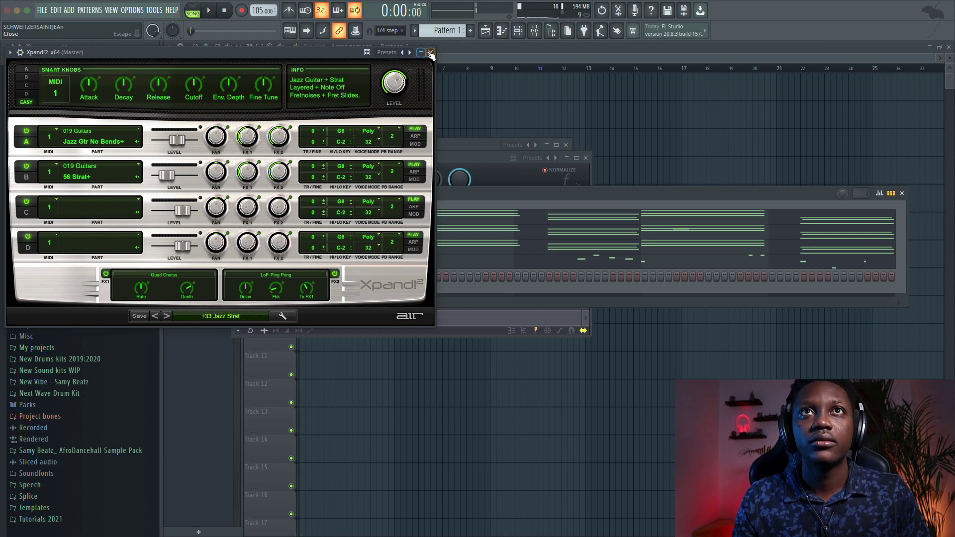
- Open the guitar channel's piano roll and place a long C4 note at bar 1 with a slightly delayed C5 above it
{"action": "key", "text": "Escape"}
{"action": "right_click", "coordinate": [370, 273]}
{"action": "left_click", "coordinate": [393, 274]}
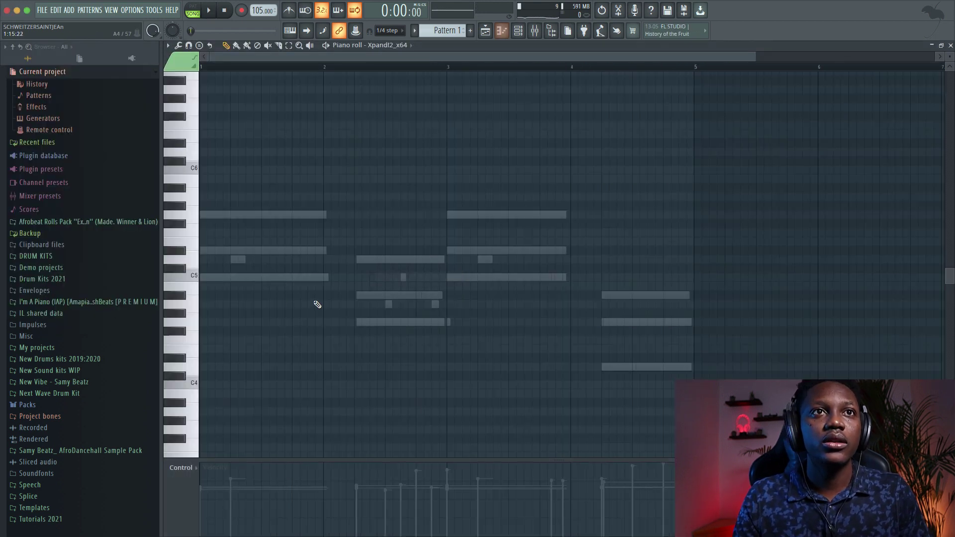
{"action": "key", "text": "space"}
{"action": "key", "text": "space"}
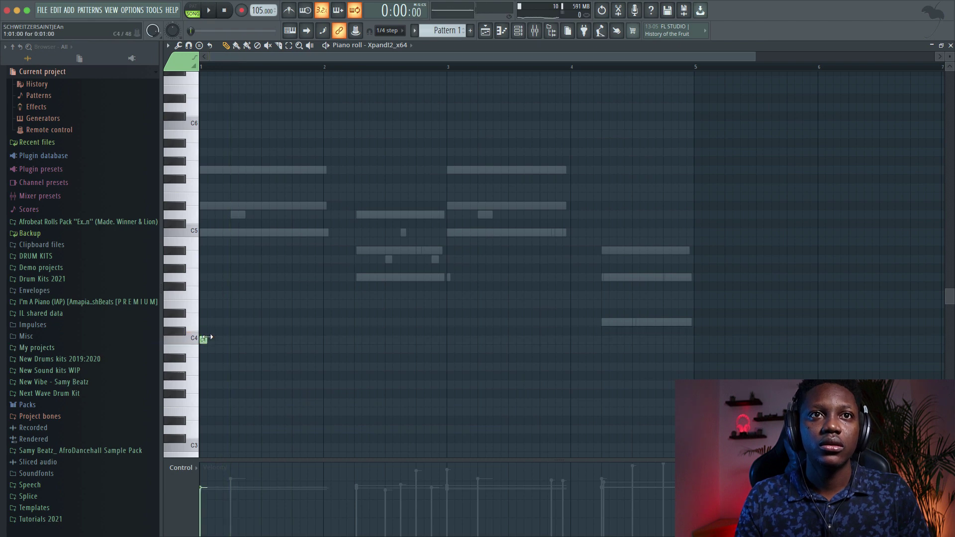
{"action": "left_click_drag", "start_coordinate": [207, 338], "coordinate": [347, 335]}
{"action": "left_click", "coordinate": [217, 233]}
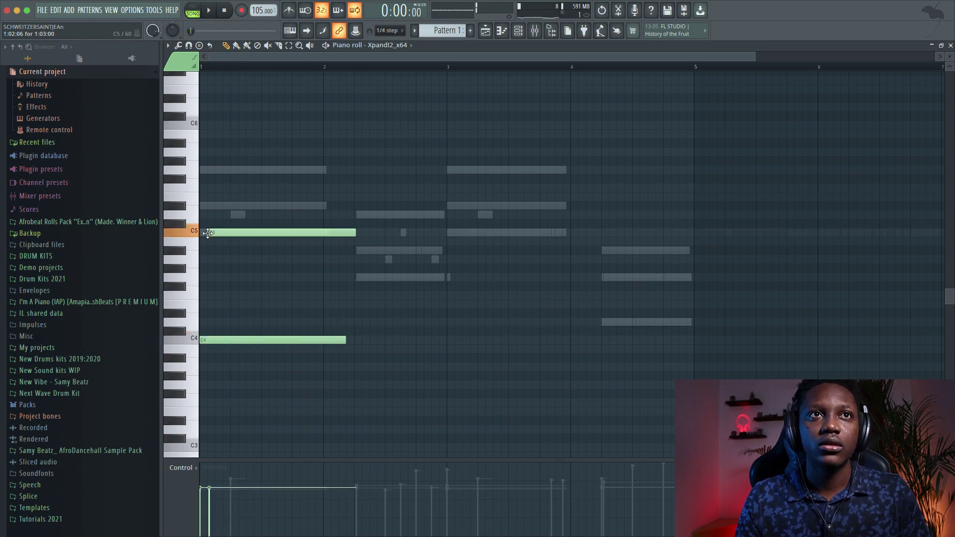
- Set the snap to Cell and move the C5 note slightly earlier, to the second step of bar 1
{"action": "scroll", "coordinate": [496, 116], "scroll_direction": "down", "scroll_amount": 2}
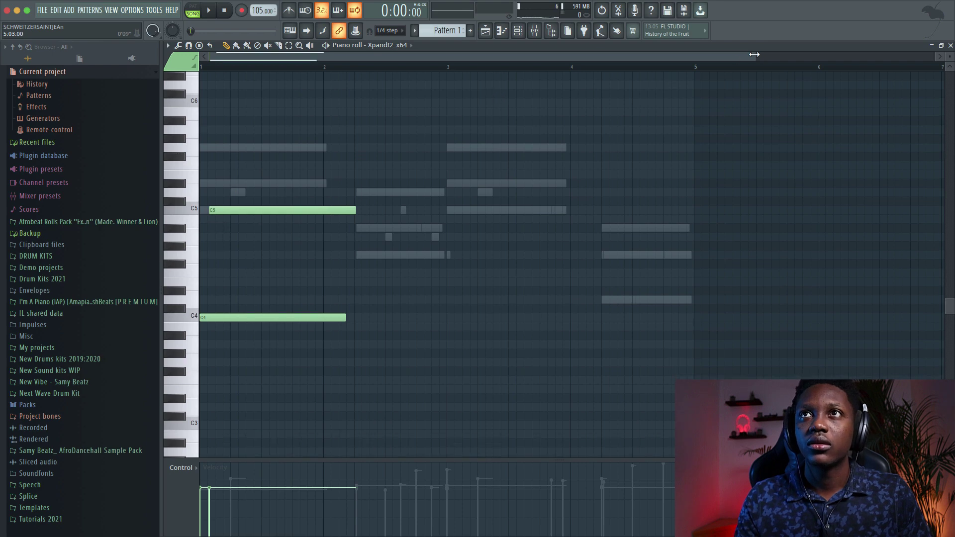
{"action": "left_click_drag", "start_coordinate": [753, 55], "coordinate": [346, 143]}
{"action": "scroll", "coordinate": [347, 141], "scroll_direction": "up", "scroll_amount": 5}
{"action": "left_click", "coordinate": [383, 31]}
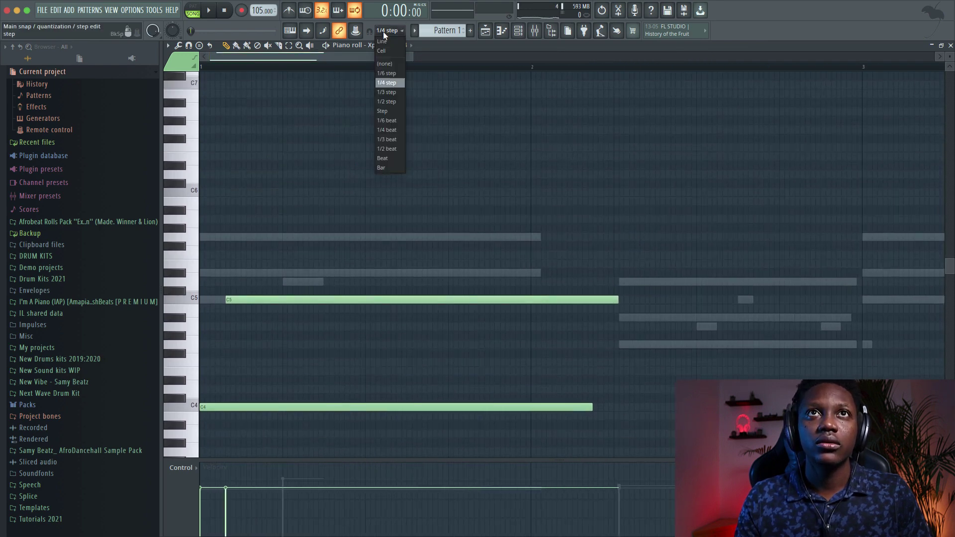
{"action": "left_click", "coordinate": [386, 51]}
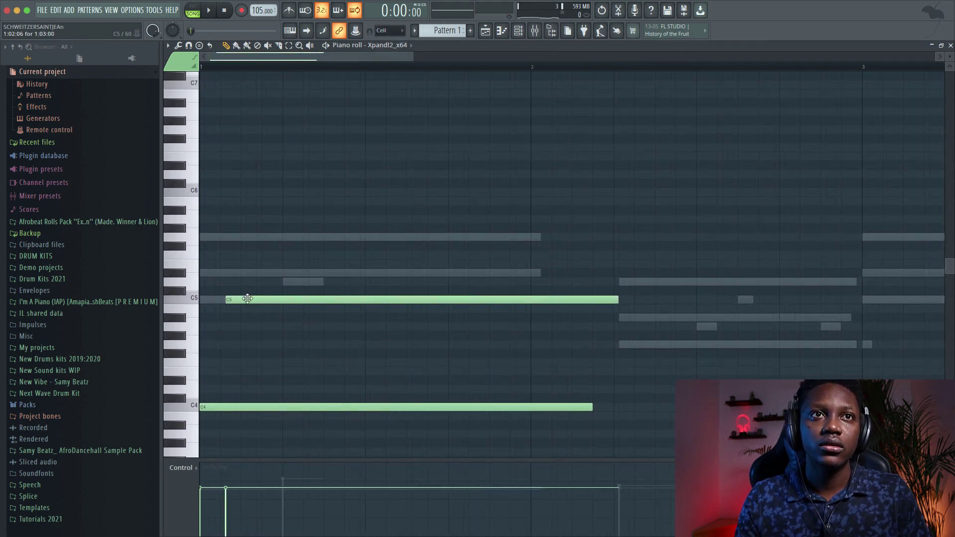
{"action": "mouse_move", "coordinate": [248, 298]}
{"action": "left_mouse_down"}
{"action": "mouse_move", "coordinate": [224, 300]}
{"action": "mouse_move", "coordinate": [245, 300]}
{"action": "left_mouse_up"}
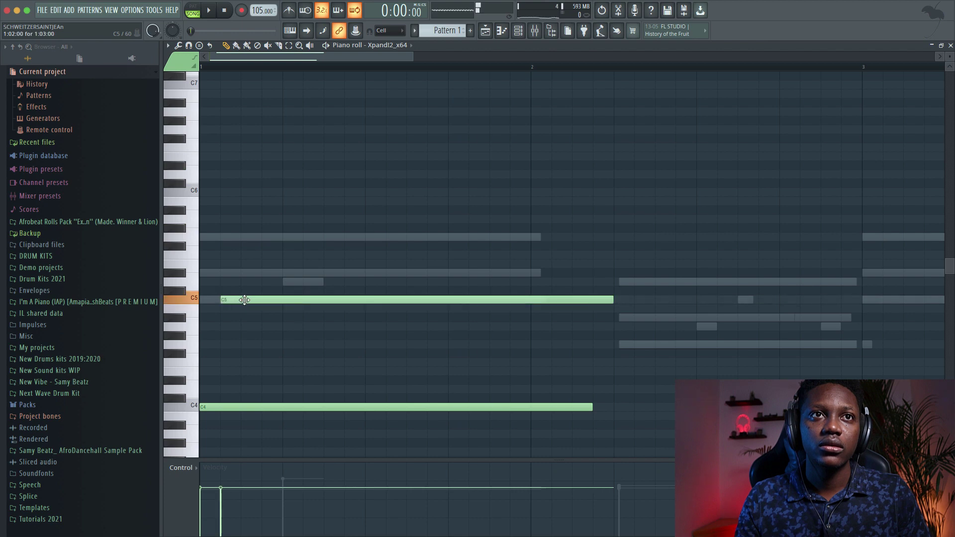
- Add equally long D#5 and G5 notes, each starting one step after the previous note, and audition the strummed chord
{"action": "left_click", "coordinate": [244, 272]}
{"action": "left_click", "coordinate": [264, 237]}
{"action": "key", "text": "space"}
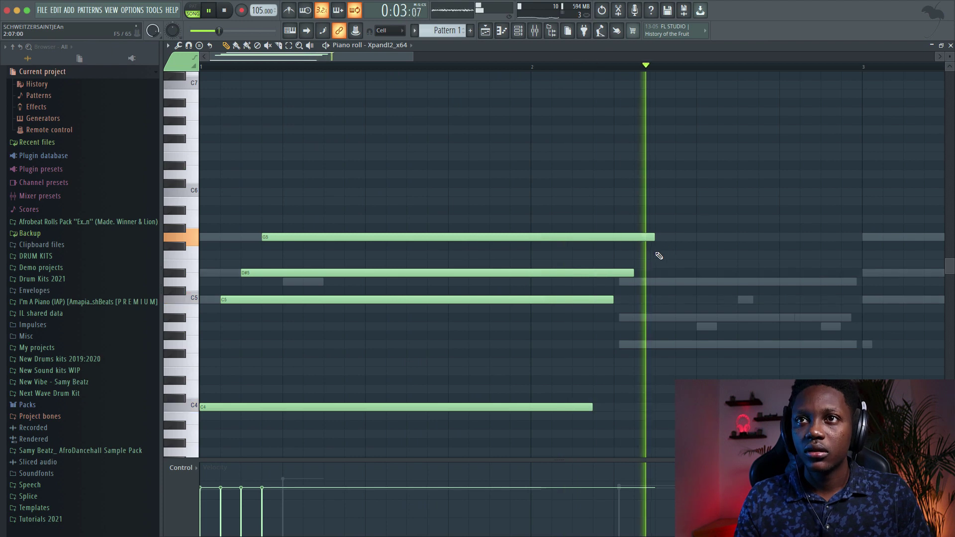
{"action": "key", "text": "space"}
- Add a G4, A#4 and D5 chord in the middle of bar 2 and shorten it to end at bar 3
{"action": "left_click", "coordinate": [699, 344]}
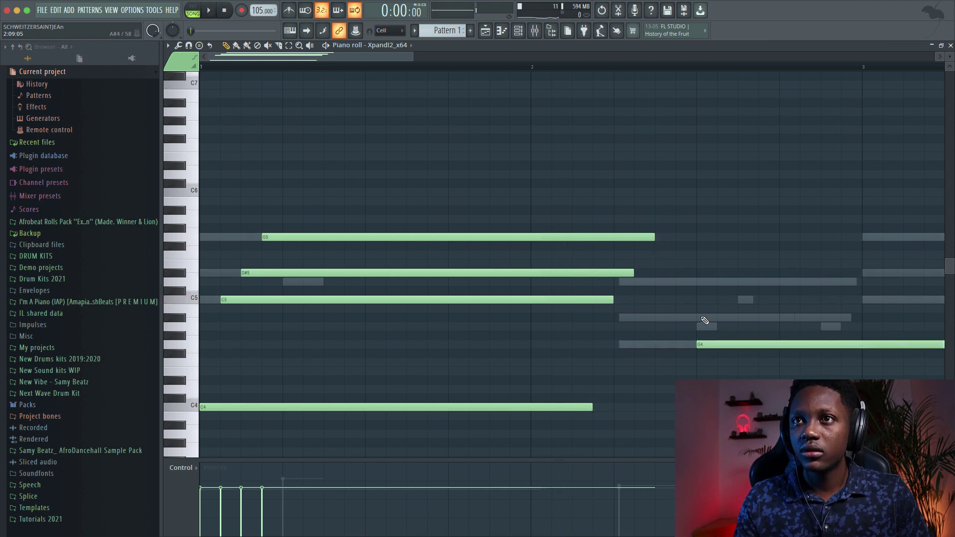
{"action": "left_click", "coordinate": [701, 317]}
{"action": "left_click", "coordinate": [700, 282]}
{"action": "key", "text": "space"}
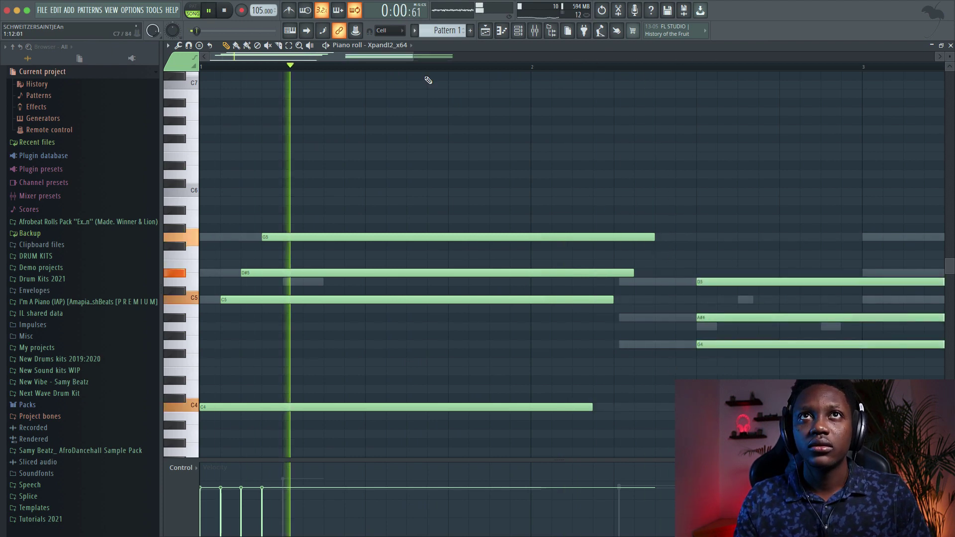
{"action": "left_click_drag", "start_coordinate": [435, 57], "coordinate": [628, 189]}
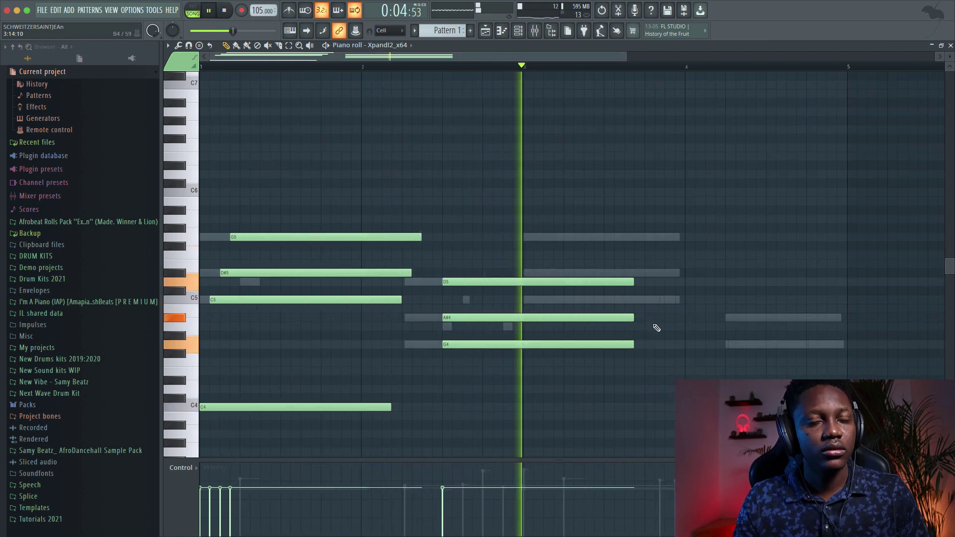
{"action": "key", "text": "space"}
{"action": "left_click_drag", "start_coordinate": [657, 400], "coordinate": [497, 299]}
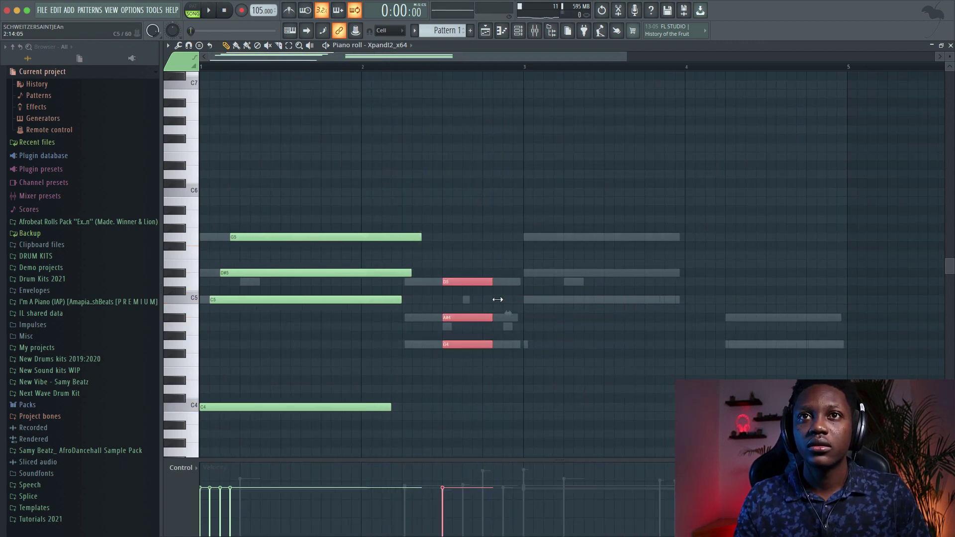
- Duplicate the two-bar guitar chord progression into bars 3 and 4 and audition it
{"action": "mouse_move", "coordinate": [515, 420]}
{"action": "left_mouse_down"}
{"action": "mouse_move", "coordinate": [373, 341]}
{"action": "mouse_move", "coordinate": [199, 198]}
{"action": "left_mouse_up"}
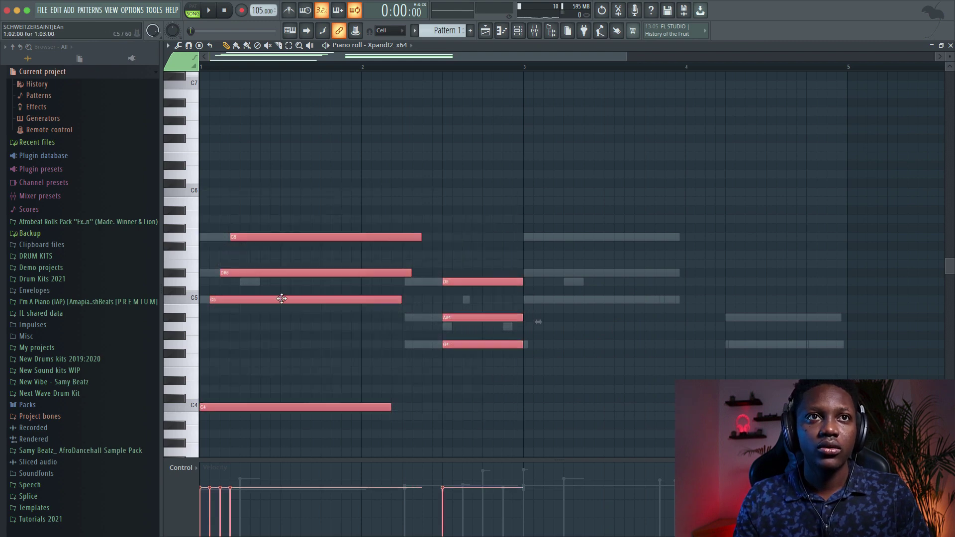
{"action": "mouse_move", "coordinate": [258, 299]}
{"action": "left_mouse_down"}
{"action": "mouse_move", "coordinate": [590, 295]}
{"action": "mouse_move", "coordinate": [582, 295]}
{"action": "left_mouse_up"}
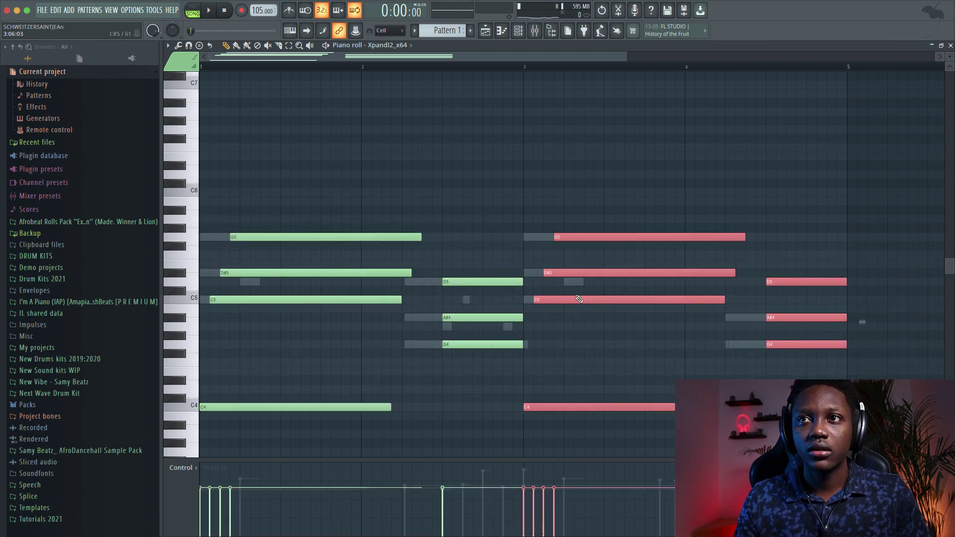
{"action": "left_click", "coordinate": [535, 174]}
{"action": "key", "text": "space"}
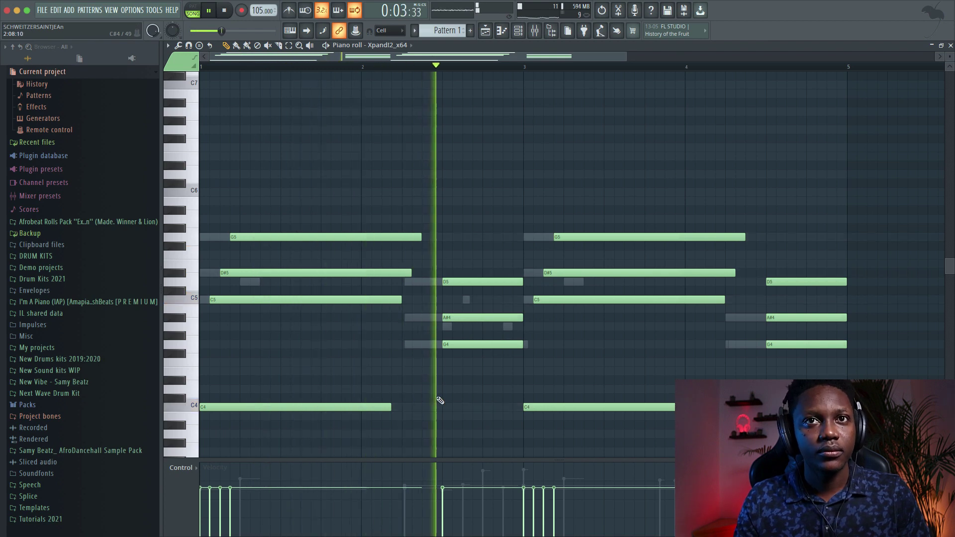
{"action": "key", "text": "space"}
- Add a G3 bass note beneath the second chord in bar 2, matching its length, and play the pattern
{"action": "scroll", "coordinate": [440, 400], "scroll_direction": "down", "scroll_amount": 3}
{"action": "scroll", "coordinate": [440, 400], "scroll_direction": "down", "scroll_amount": 2}
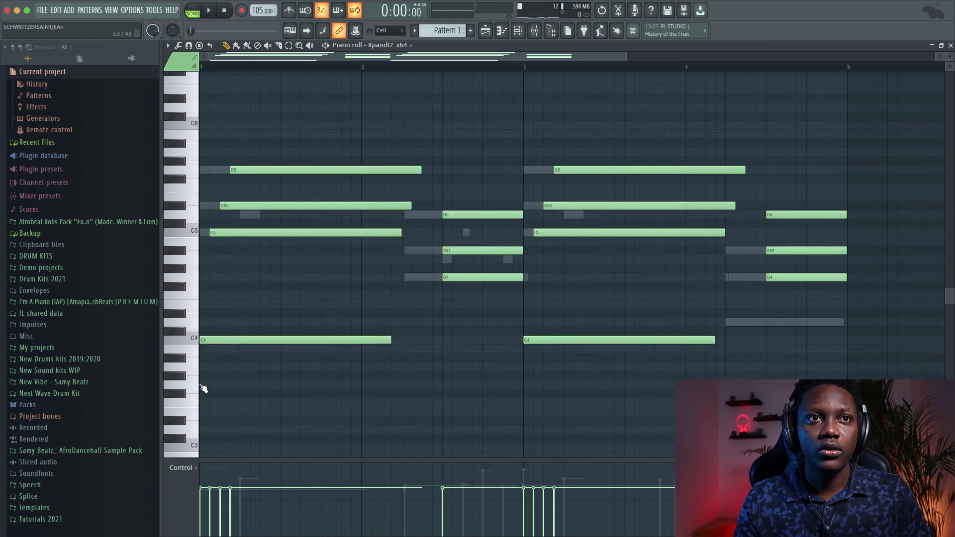
{"action": "left_click_drag", "start_coordinate": [446, 377], "coordinate": [445, 386]}
{"action": "key", "text": "space"}
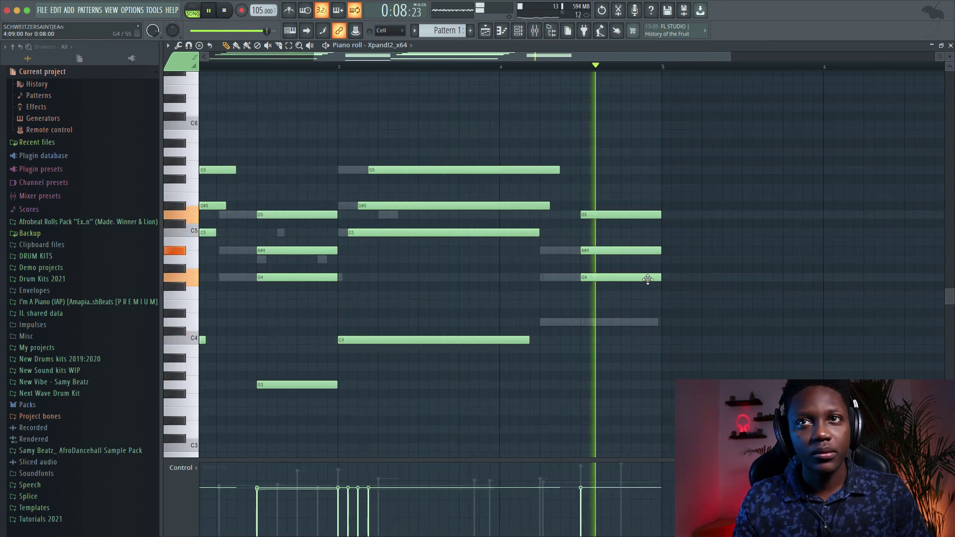
- Turn the last chord in bar 4 into a short stab followed by a longer repeat ending at bar 5, and audition it
{"action": "key", "text": "space"}
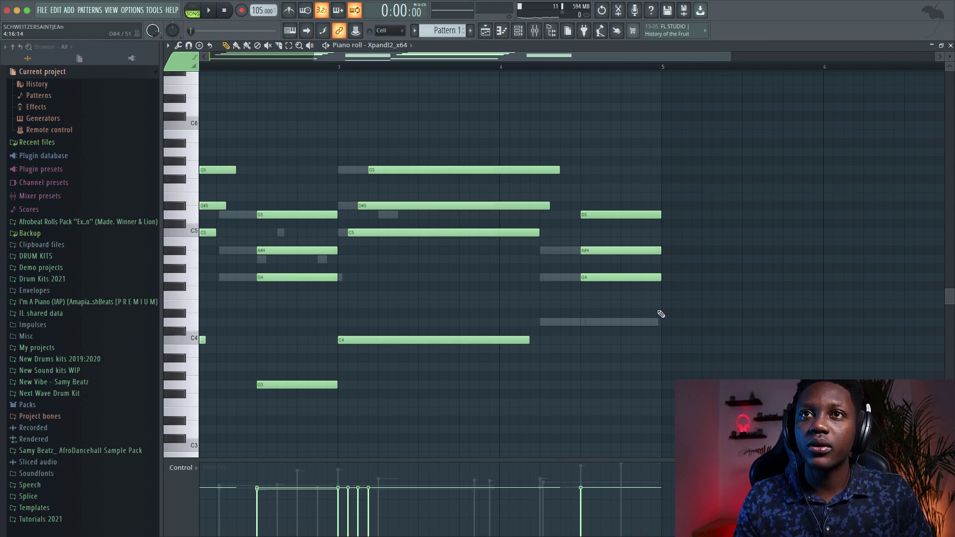
{"action": "left_click_drag", "start_coordinate": [661, 314], "coordinate": [659, 218]}
{"action": "key", "text": "space"}
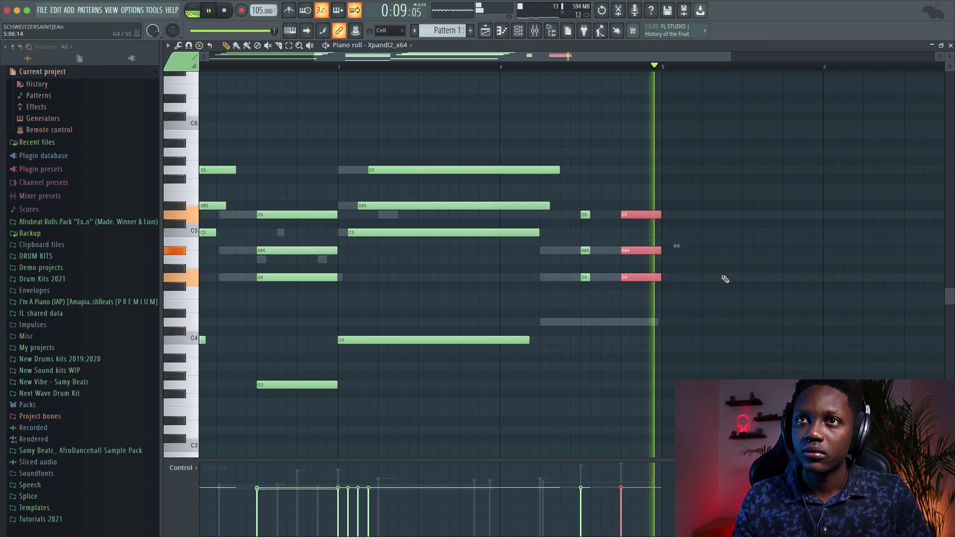
- Strum the G4, A#4 and D5 chords in bars 2 and 4 with the strumizer's default settings and play the result
{"action": "key", "text": "space"}
{"action": "scroll", "coordinate": [471, 261], "scroll_direction": "up", "scroll_amount": 1}
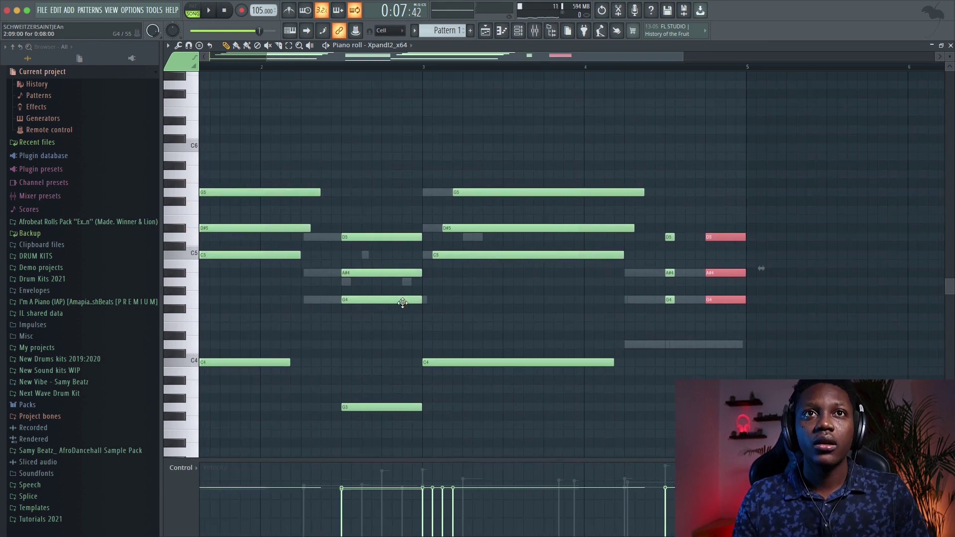
{"action": "left_click_drag", "start_coordinate": [372, 321], "coordinate": [358, 234]}
{"action": "left_click_drag", "start_coordinate": [740, 321], "coordinate": [667, 221]}
{"action": "key", "text": "alt+s"}
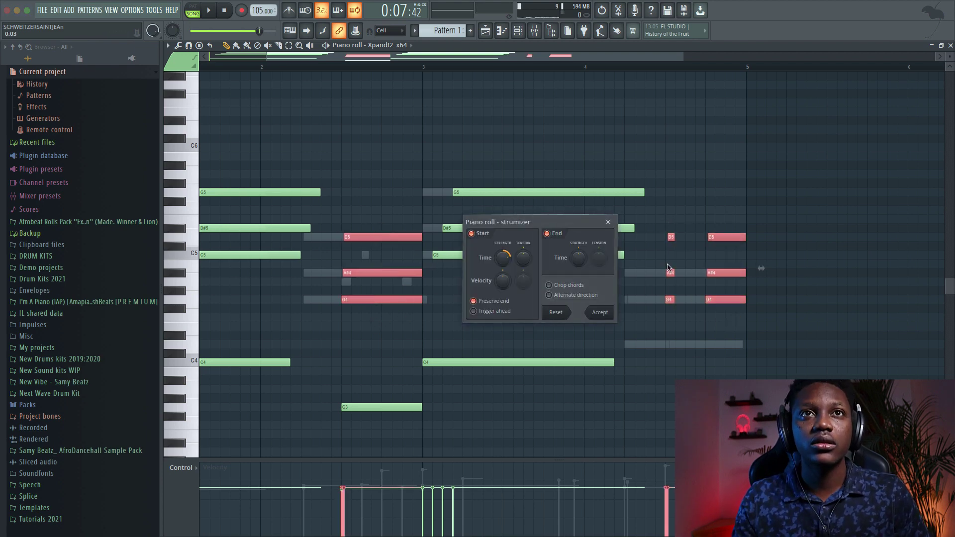
{"action": "left_click", "coordinate": [600, 313]}
{"action": "key", "text": "space"}
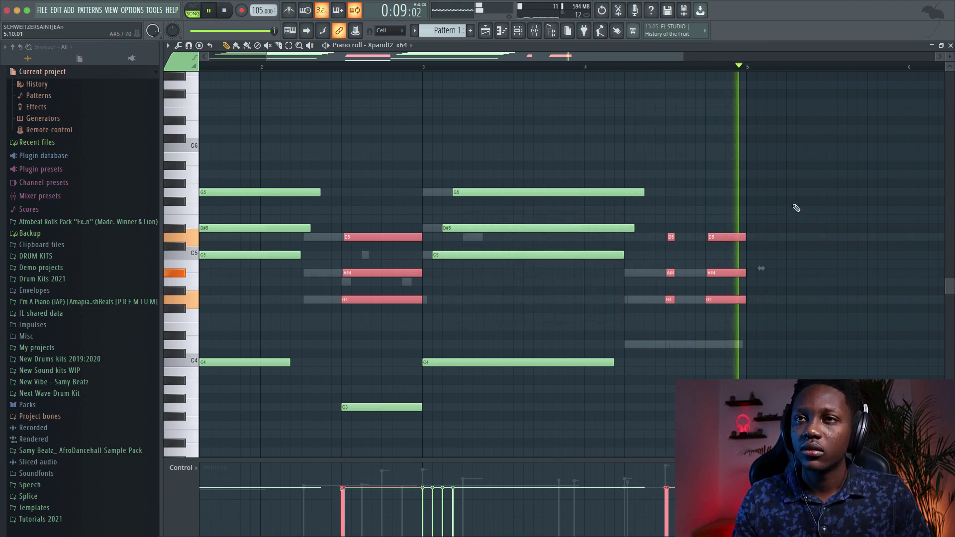
- Close the piano roll and rename the Xpand!2_x64 channel as Guitar
{"action": "left_click", "coordinate": [950, 45]}
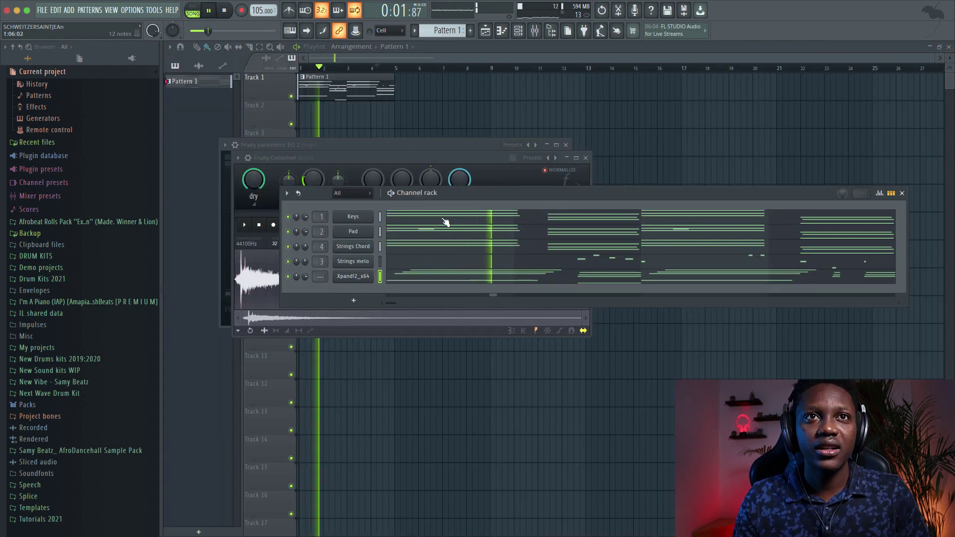
{"action": "left_click", "coordinate": [348, 277], "text": "shift"}
{"action": "type", "text": "Guitar"}
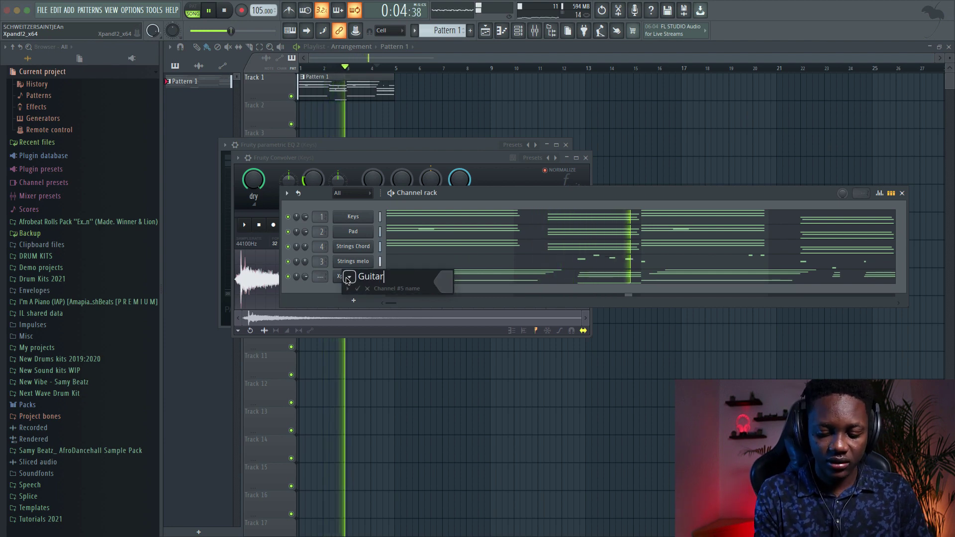
{"action": "key", "text": "Return"}
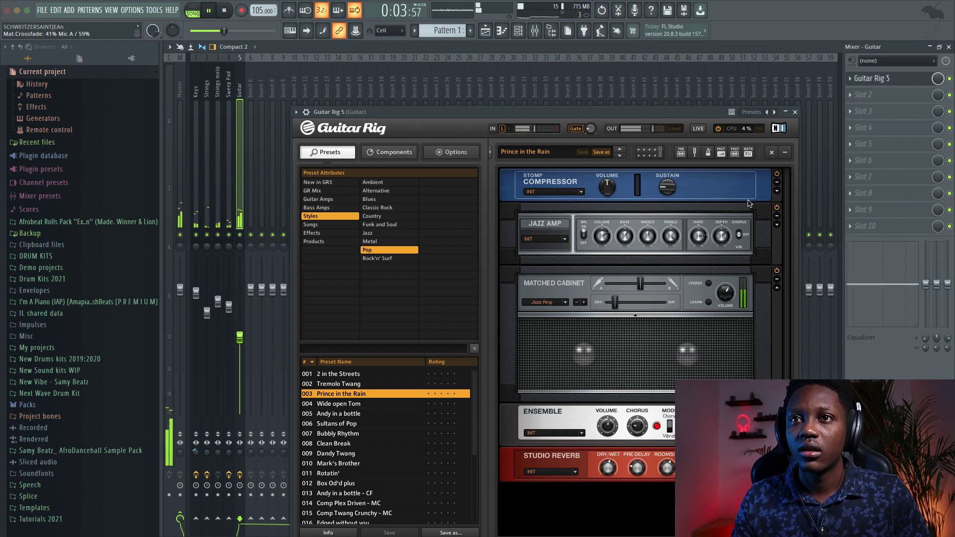
- Close the Guitar Rig 5 window and restore the maximized mixer to its smaller size
{"action": "left_click", "coordinate": [795, 112]}
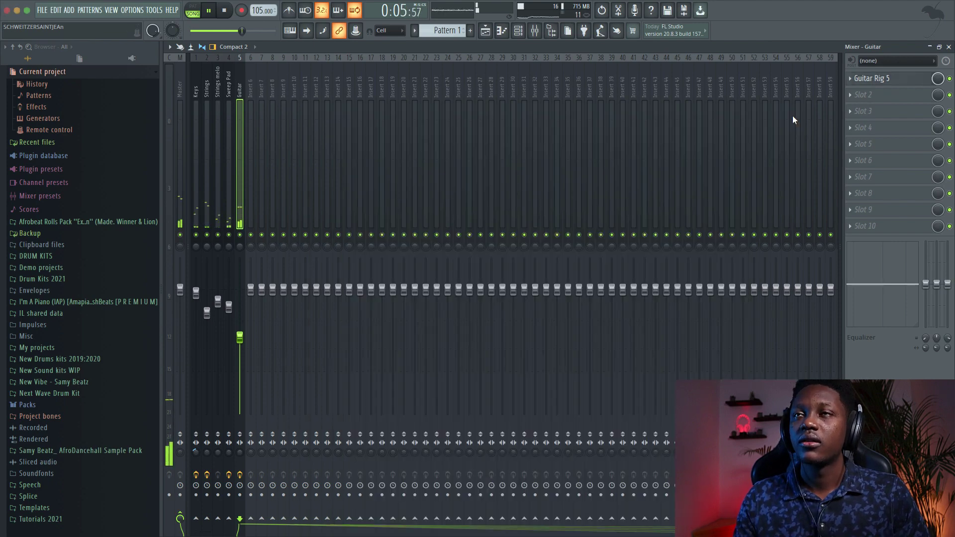
{"action": "left_click", "coordinate": [947, 48]}
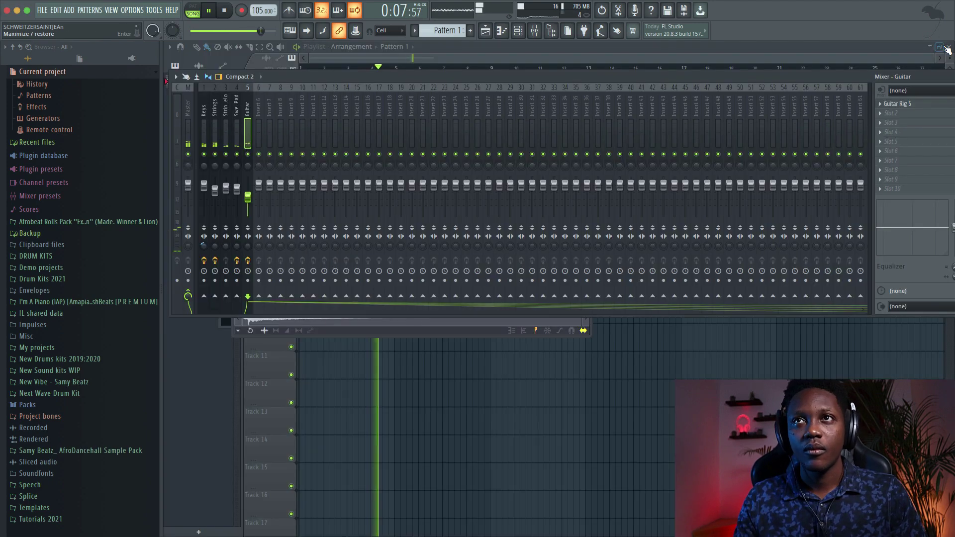
{"action": "left_click", "coordinate": [949, 47]}
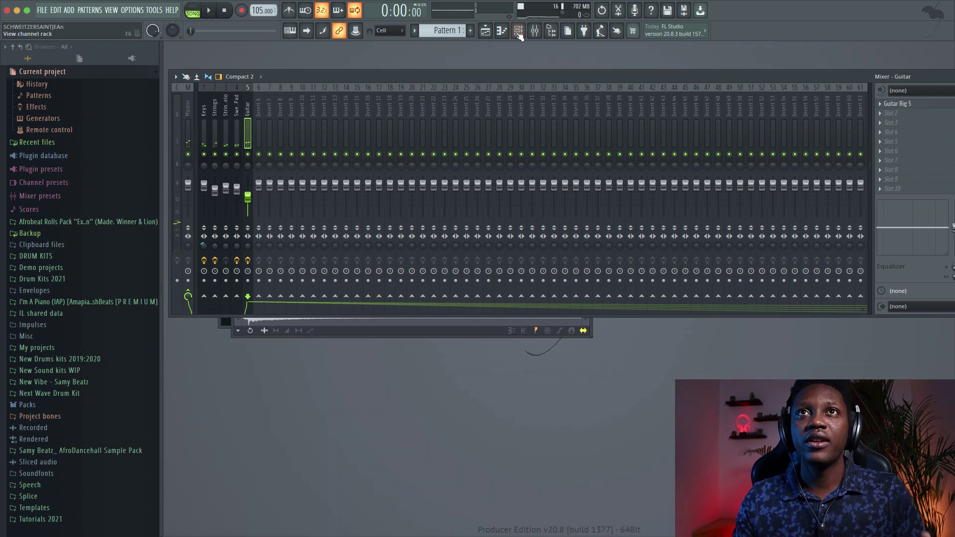
- Add another Xpand!2_x64 channel and load the synth bass preset 10 Subsonic 2
{"action": "left_click", "coordinate": [518, 31]}
{"action": "left_click", "coordinate": [352, 301]}
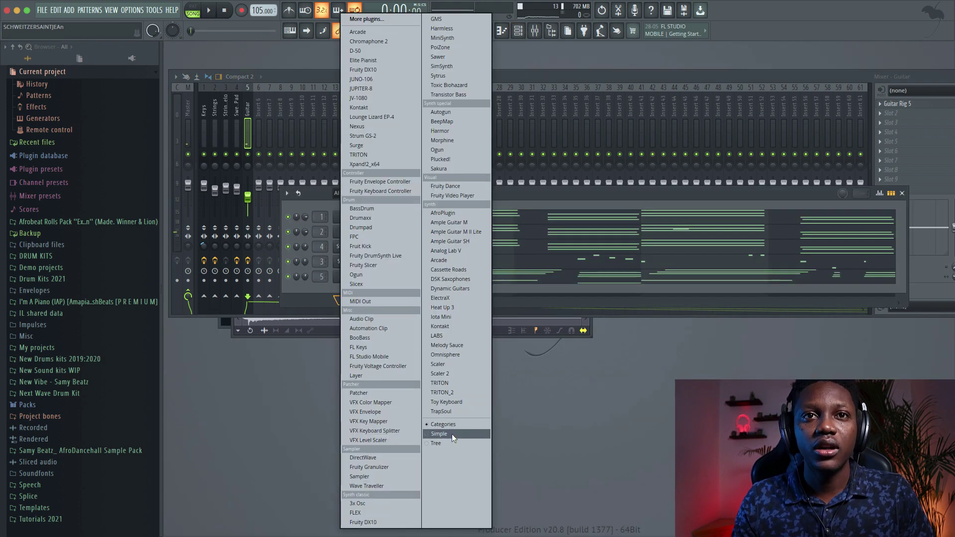
{"action": "left_click", "coordinate": [374, 164]}
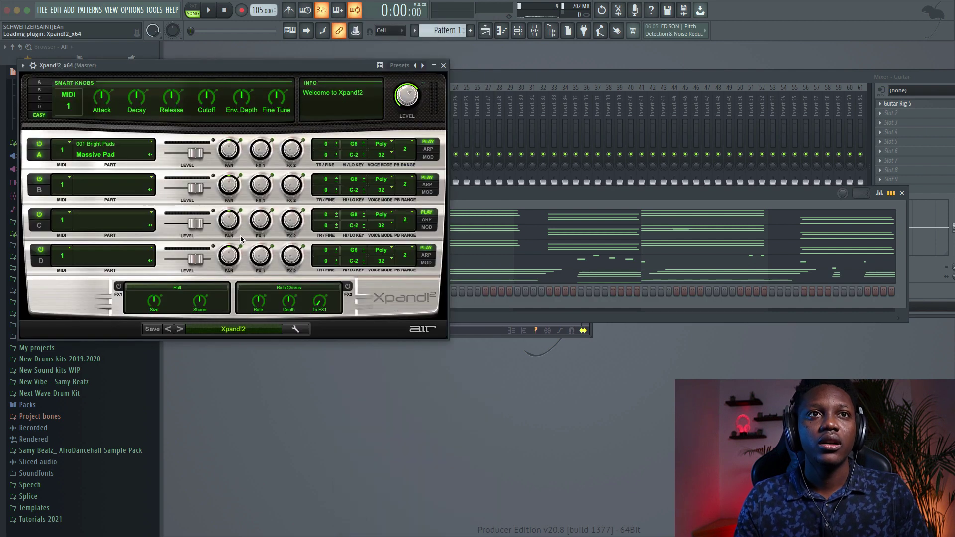
{"action": "left_click", "coordinate": [248, 331]}
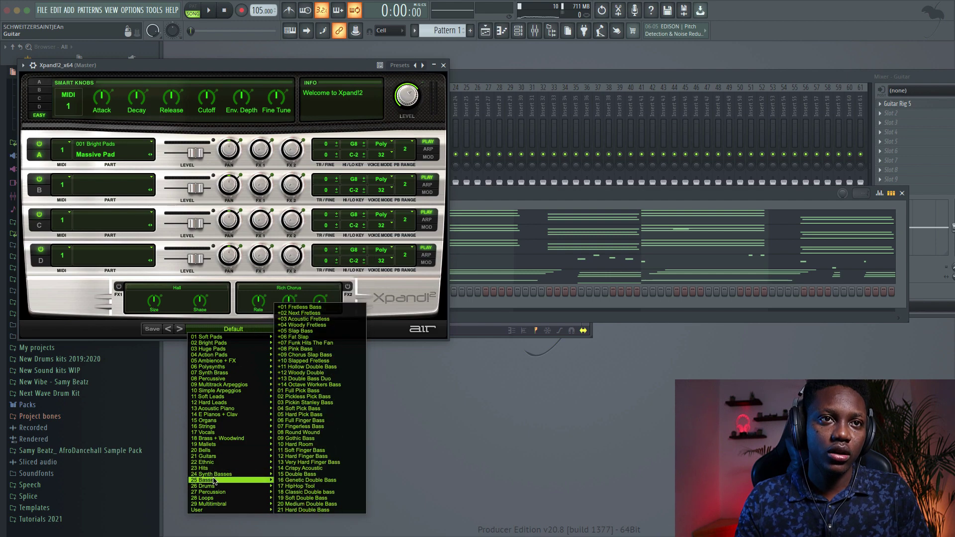
{"action": "mouse_move", "coordinate": [206, 481]}
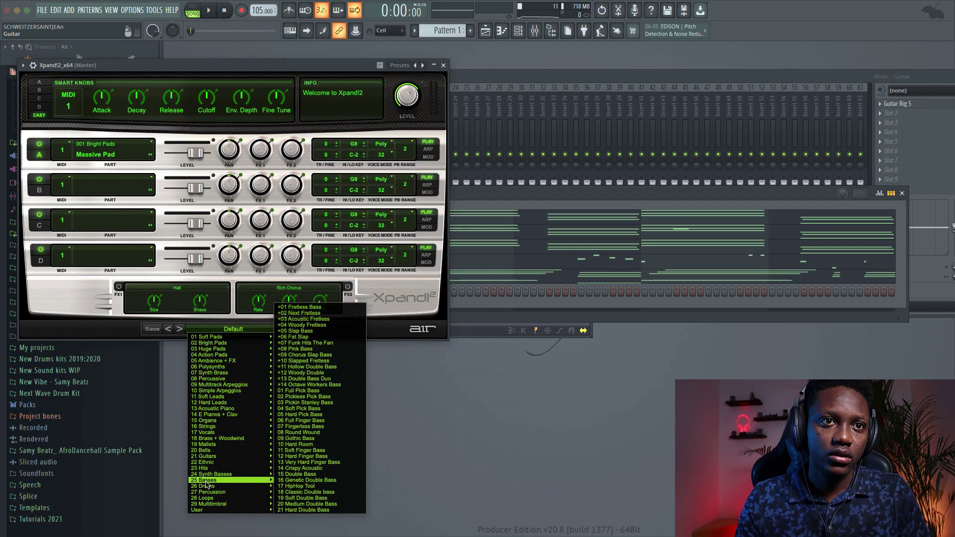
{"action": "left_click", "coordinate": [298, 494]}
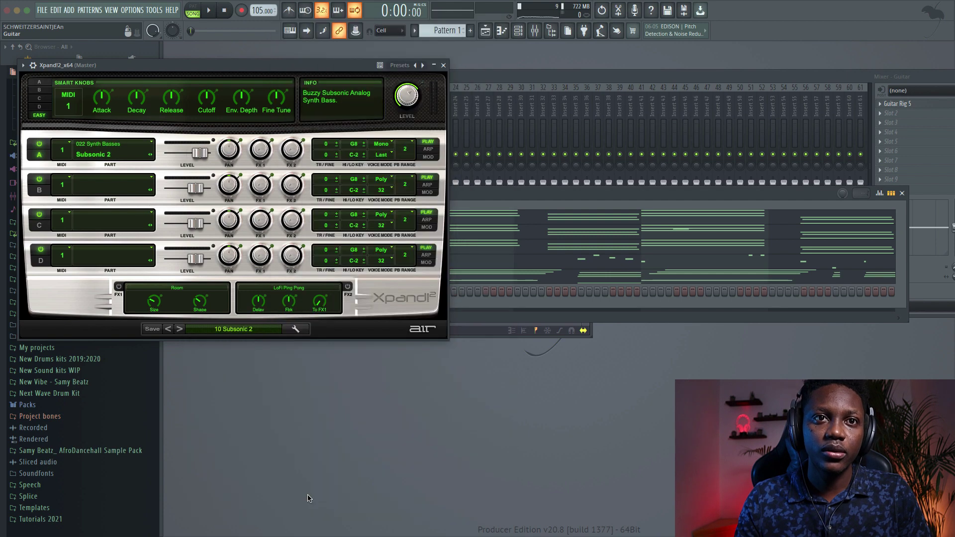
- Show the playlist and browse New Sound kits WIP, 2021_ Drum Kits, Fiya, Drum Loops to the Lolo folder
{"action": "left_click", "coordinate": [490, 29]}
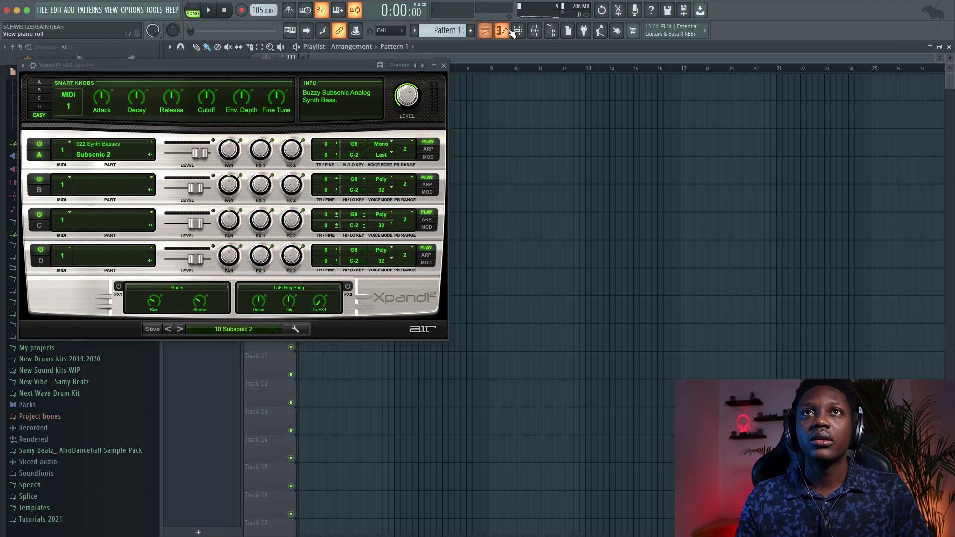
{"action": "left_click", "coordinate": [443, 65]}
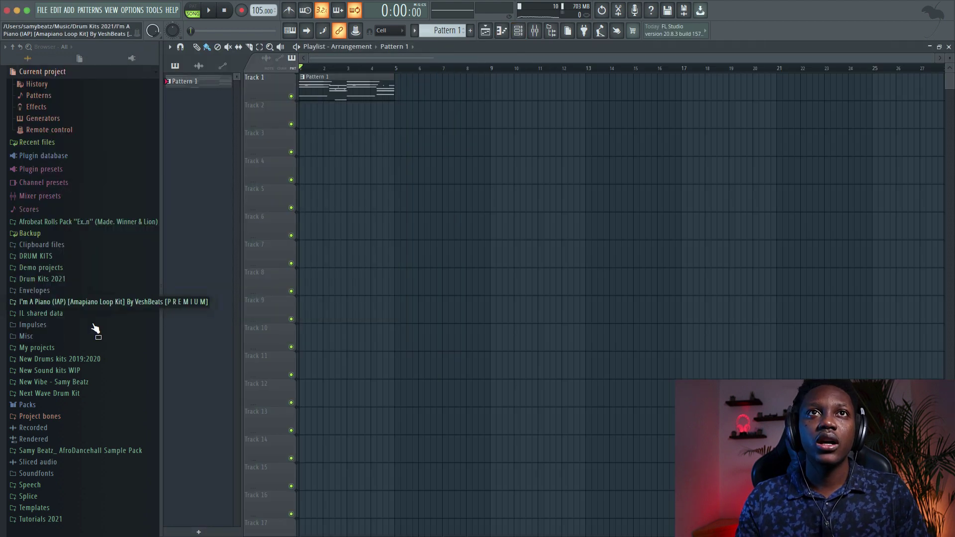
{"action": "left_click", "coordinate": [53, 373]}
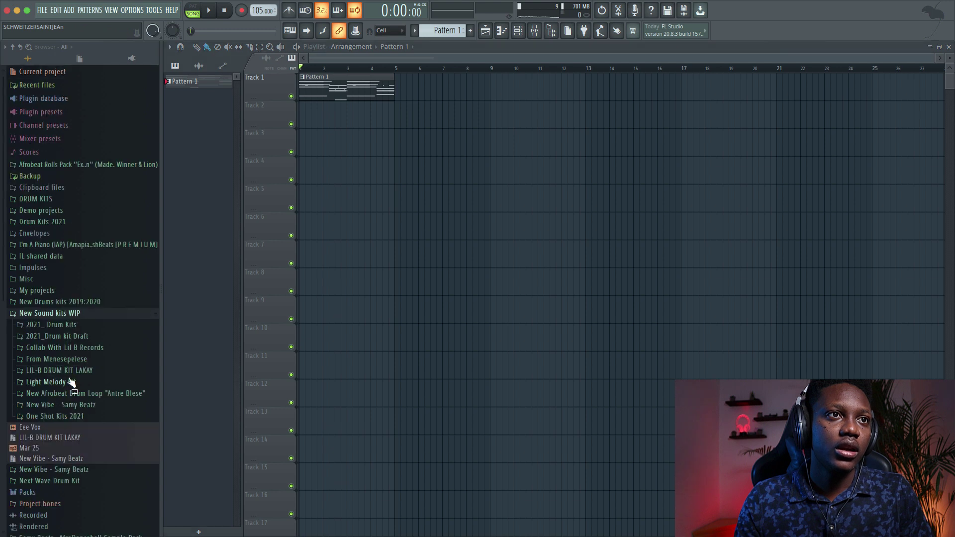
{"action": "left_click", "coordinate": [57, 326]}
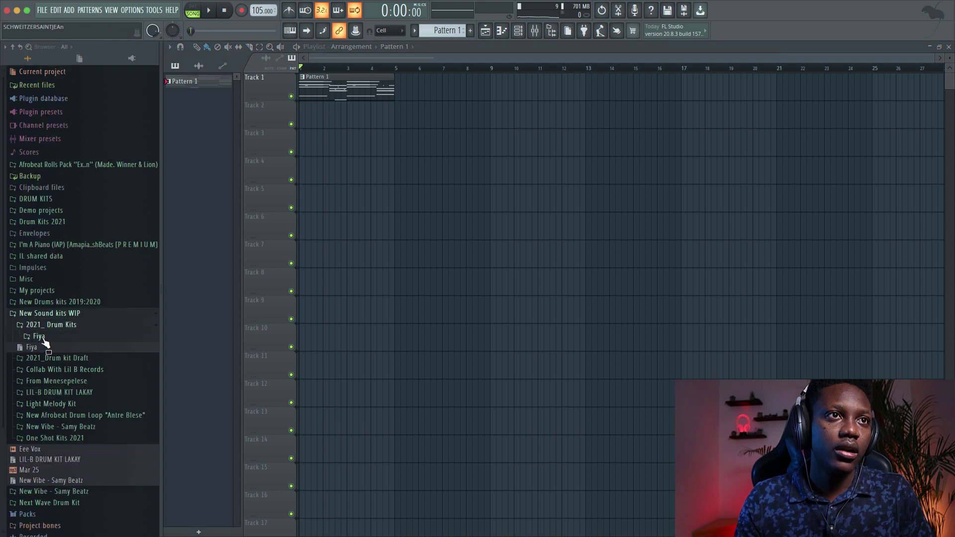
{"action": "left_click", "coordinate": [43, 338]}
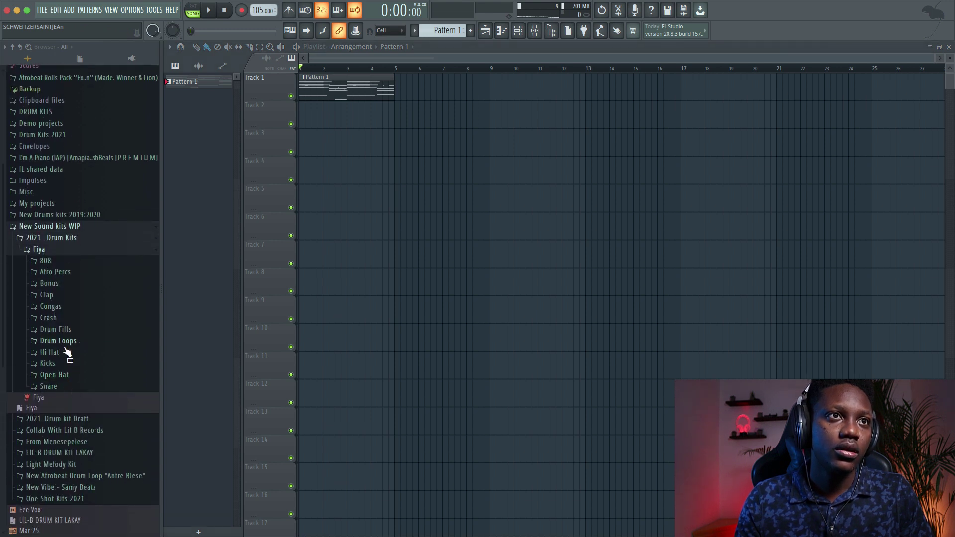
{"action": "left_click", "coordinate": [64, 346]}
{"action": "left_click", "coordinate": [57, 413]}
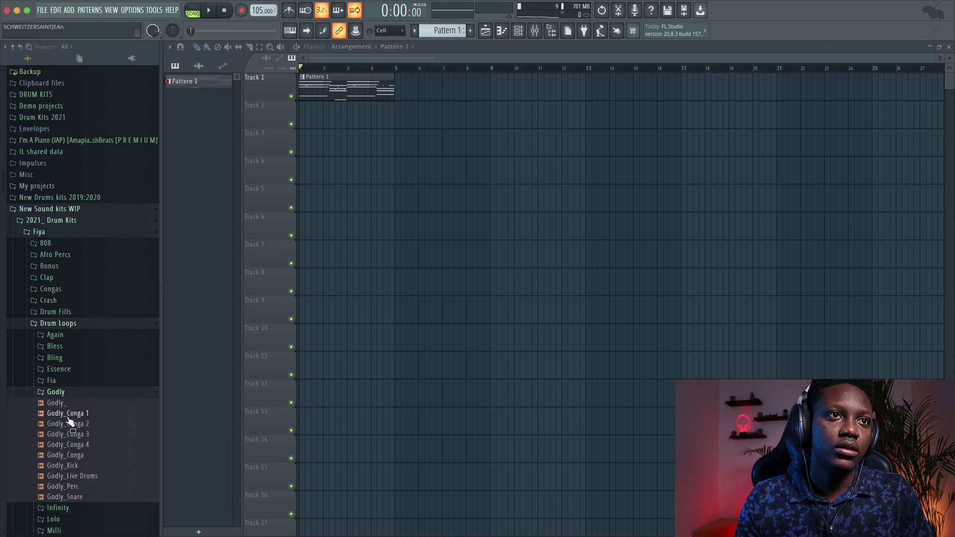
{"action": "left_click", "coordinate": [52, 449]}
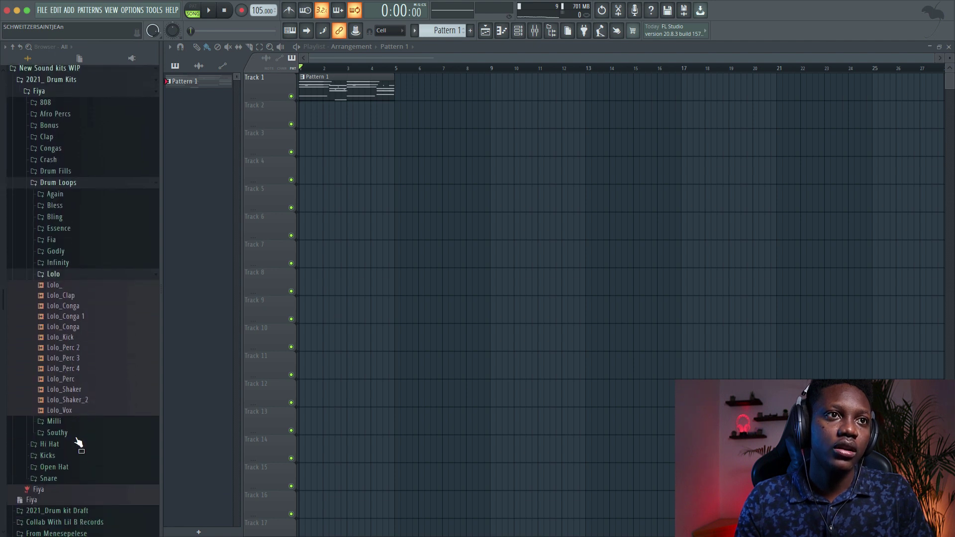
- Place the Lolo_Shaker loop on Track 2 from bar 1 beneath Pattern 1 and play them together
{"action": "scroll", "coordinate": [76, 395], "scroll_direction": "down", "scroll_amount": 1}
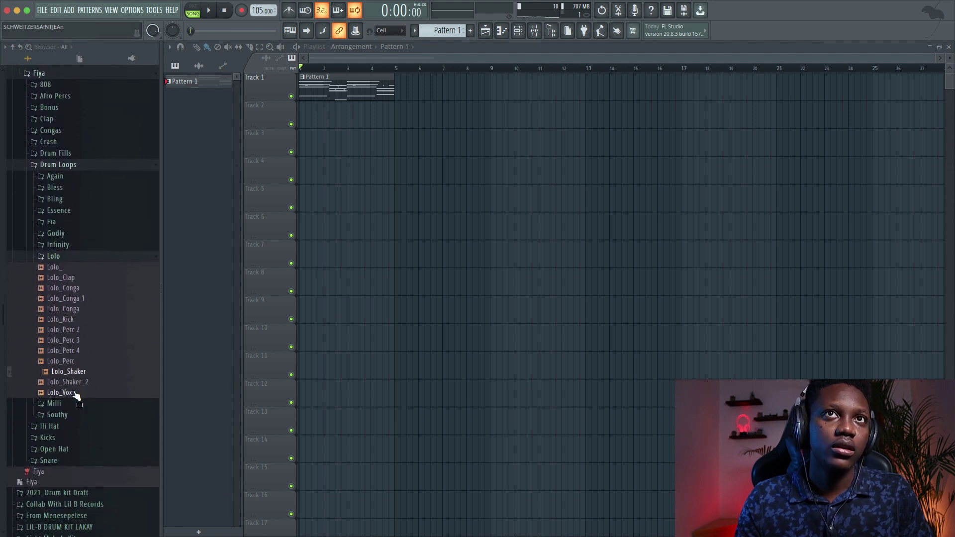
{"action": "left_click_drag", "start_coordinate": [340, 213], "coordinate": [323, 114]}
{"action": "key", "text": "space"}
{"action": "double_click", "coordinate": [322, 111]}
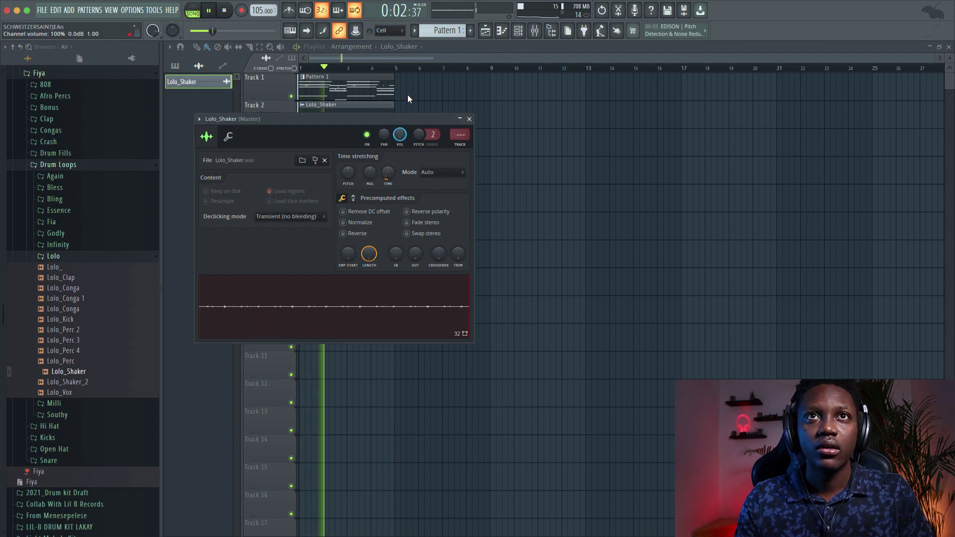
{"action": "left_click", "coordinate": [469, 119]}
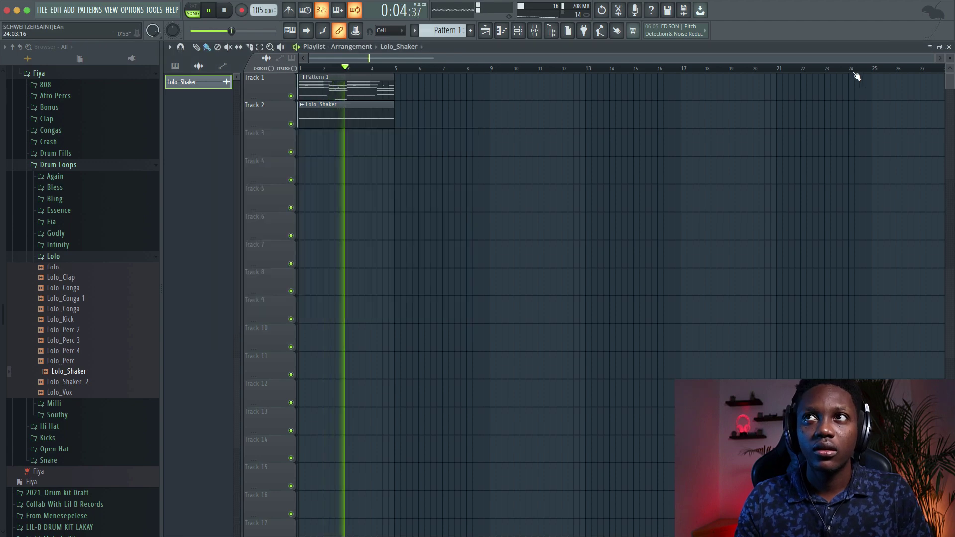
{"action": "left_click_drag", "start_coordinate": [943, 60], "coordinate": [548, 54]}
- Show all channels in the channel rack, stop playback and open the new Xpand!2_x64 bass channel in the piano roll
{"action": "left_click", "coordinate": [551, 30]}
{"action": "left_click", "coordinate": [351, 193]}
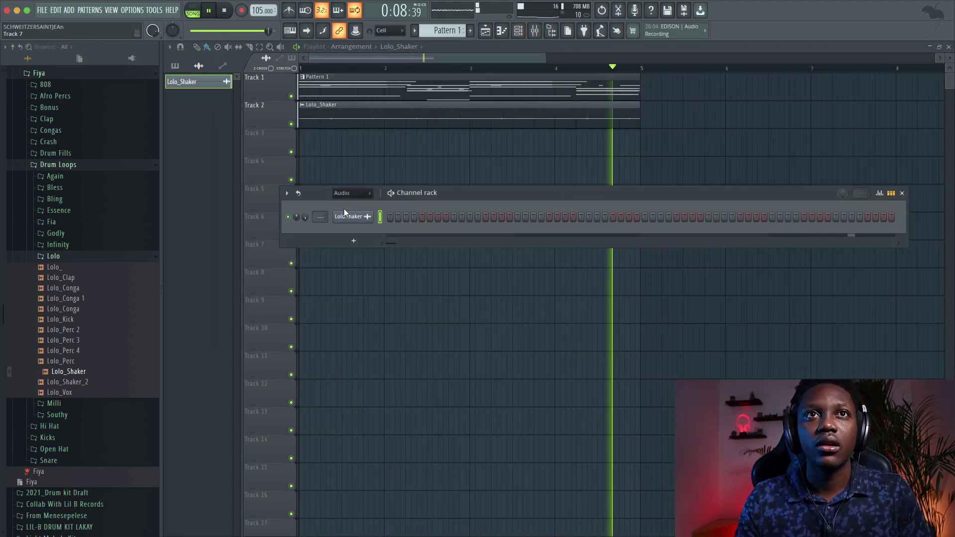
{"action": "left_click", "coordinate": [354, 205]}
{"action": "key", "text": "space"}
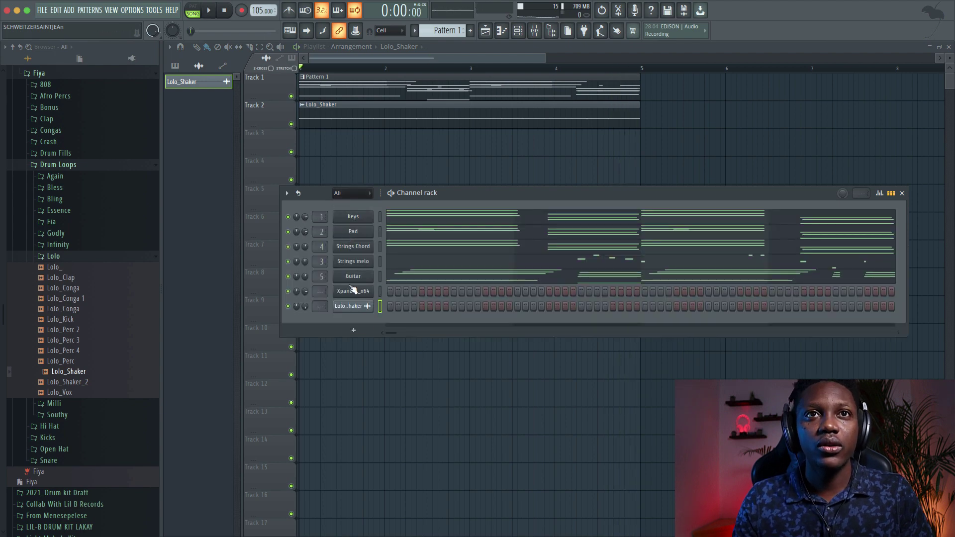
{"action": "right_click", "coordinate": [353, 289]}
{"action": "left_click", "coordinate": [393, 292]}
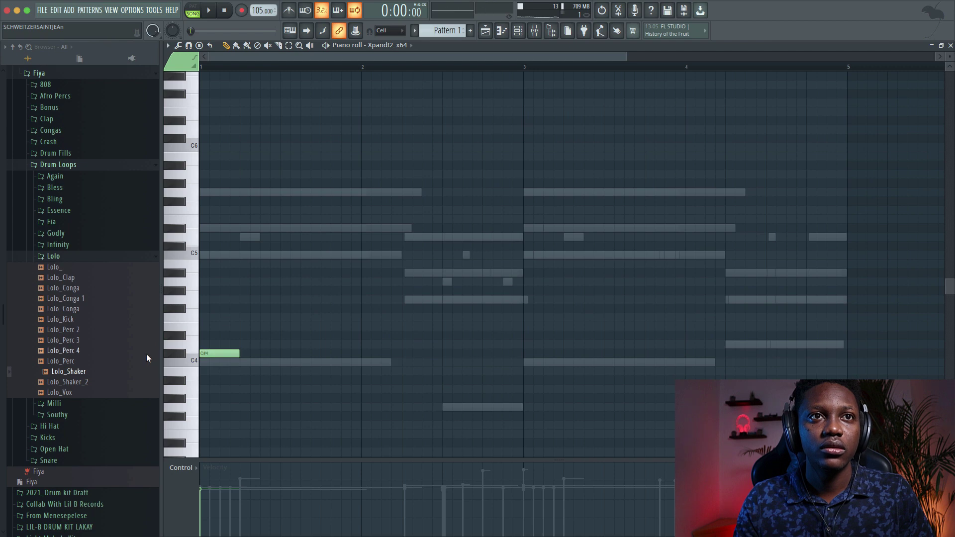
- Write an eight-step C4 bass note at the start of bar 1 and a four-step C3 on beat 2, both ending mid-bar
{"action": "key", "text": "space"}
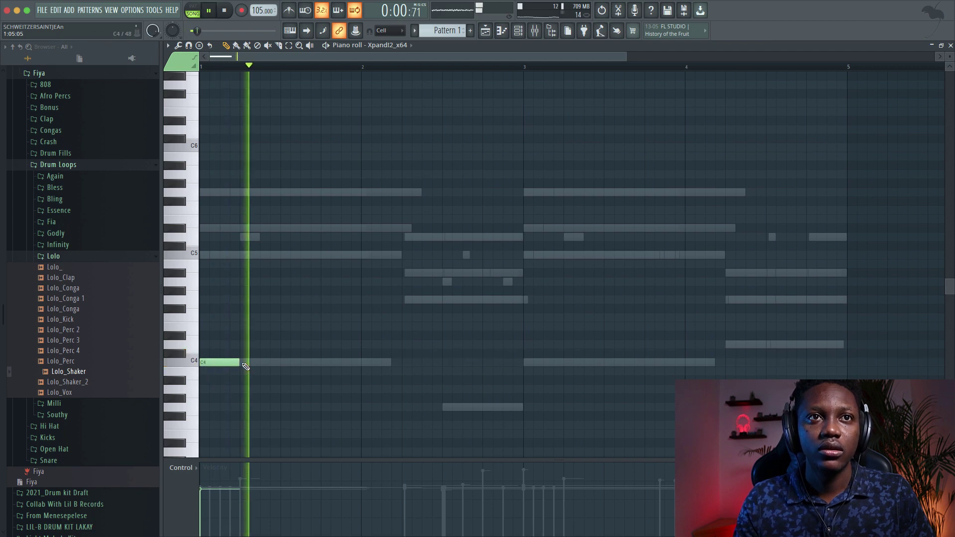
{"action": "left_click_drag", "start_coordinate": [294, 363], "coordinate": [284, 362]}
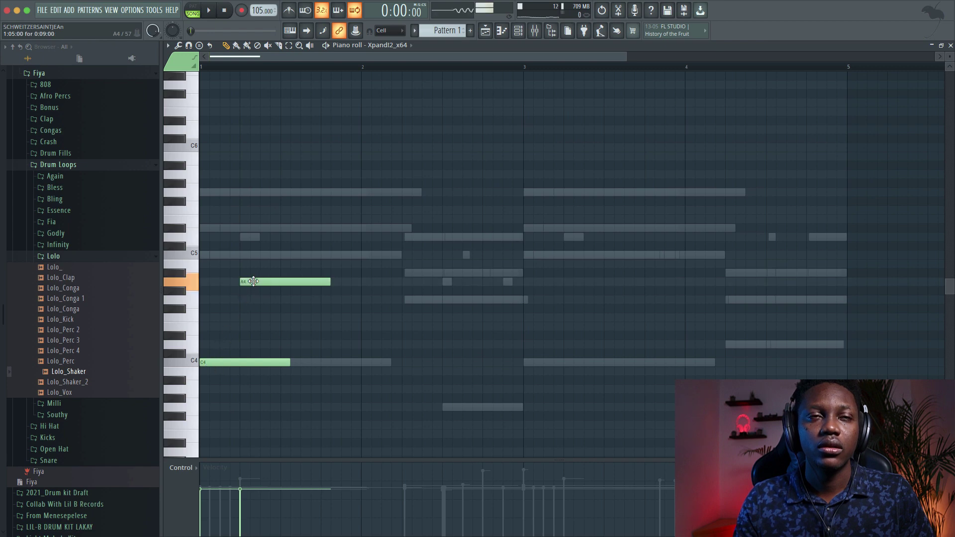
{"action": "scroll", "coordinate": [279, 348], "scroll_direction": "down", "scroll_amount": 5}
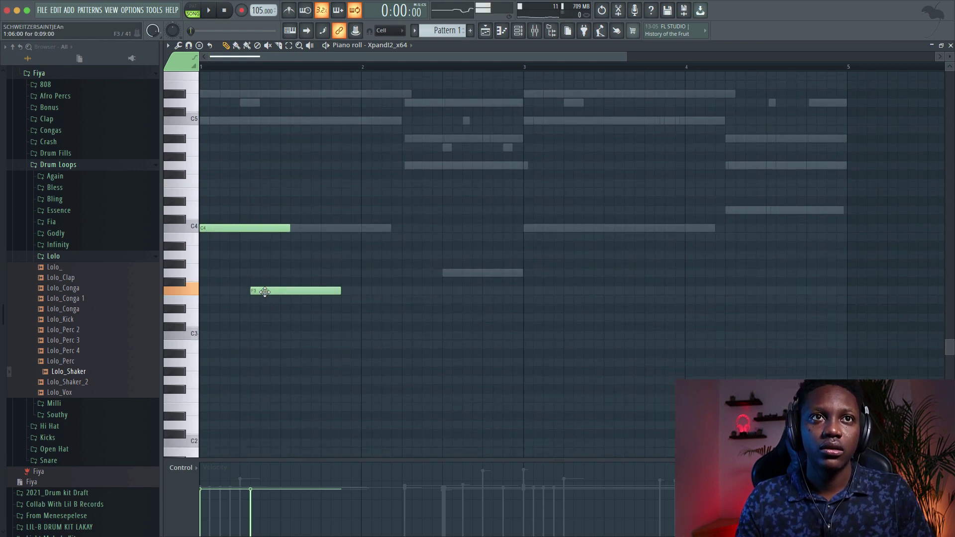
{"action": "key", "text": "space"}
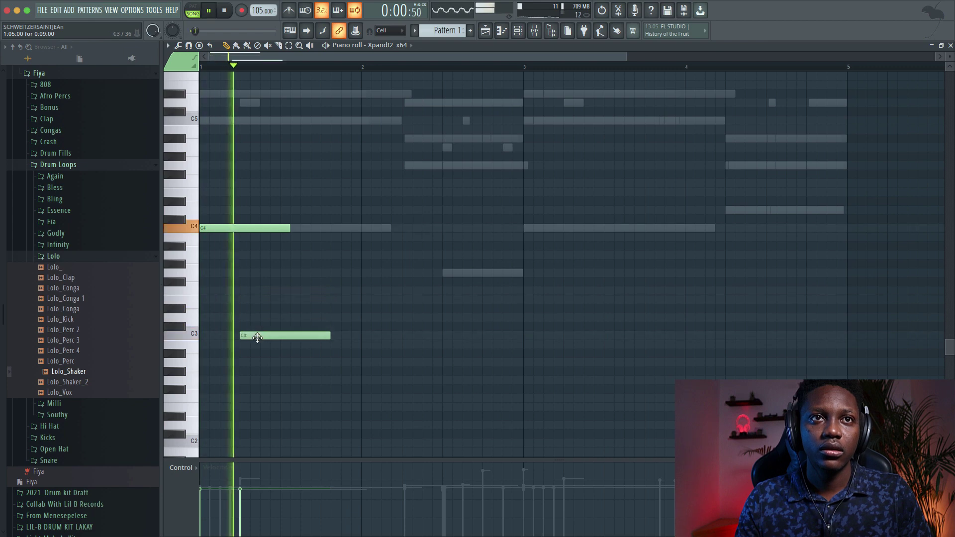
{"action": "key", "text": "space"}
{"action": "left_click_drag", "start_coordinate": [330, 336], "coordinate": [274, 342]}
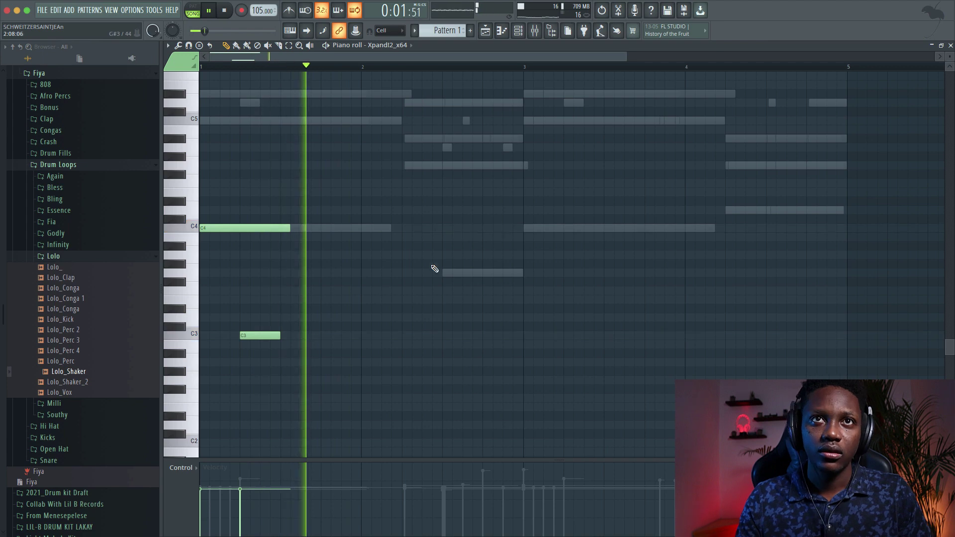
{"action": "key", "text": "space"}
{"action": "left_click_drag", "start_coordinate": [287, 230], "coordinate": [280, 229]}
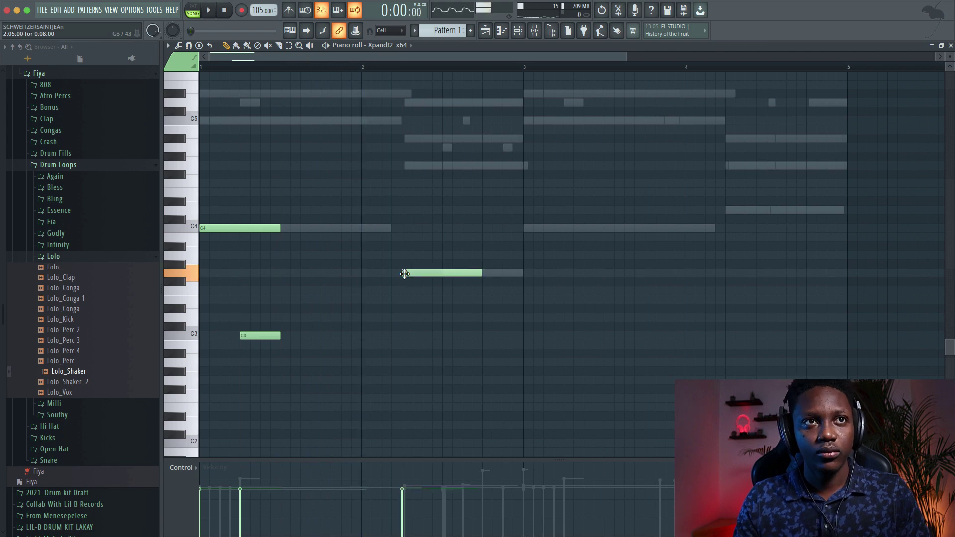
- Play the bassline and add a one-step G4 bass note on step 9 of bar 2
{"action": "key", "text": "space"}
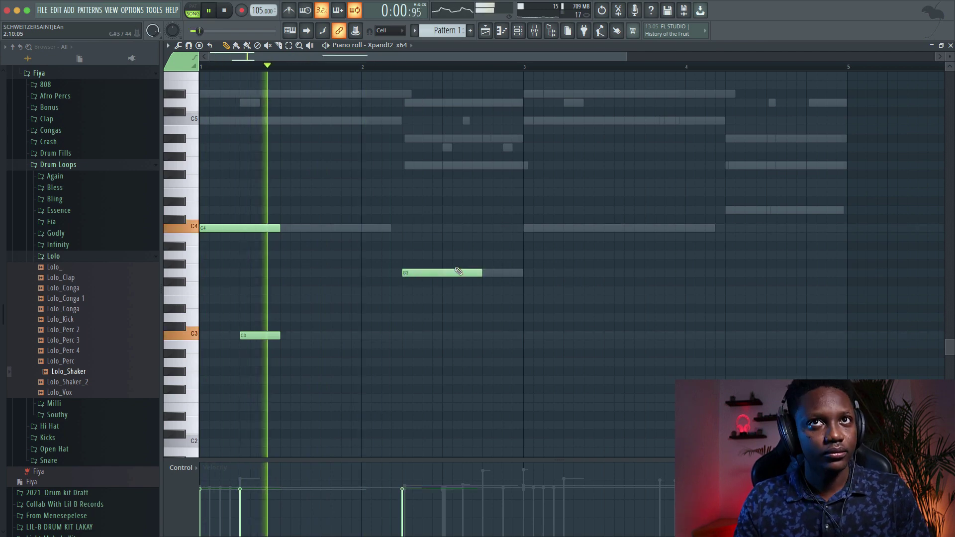
{"action": "left_click", "coordinate": [447, 156]}
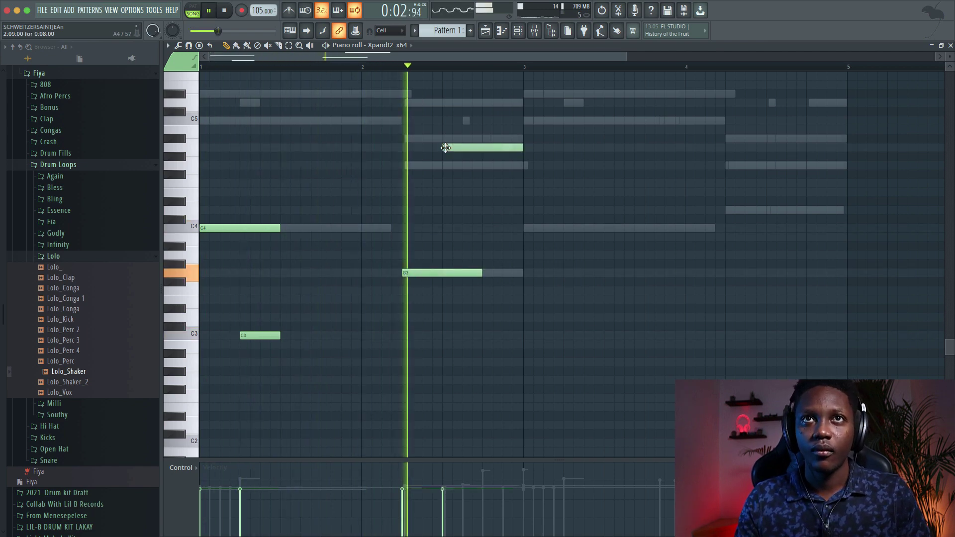
{"action": "key", "text": "space"}
{"action": "key", "text": "space"}
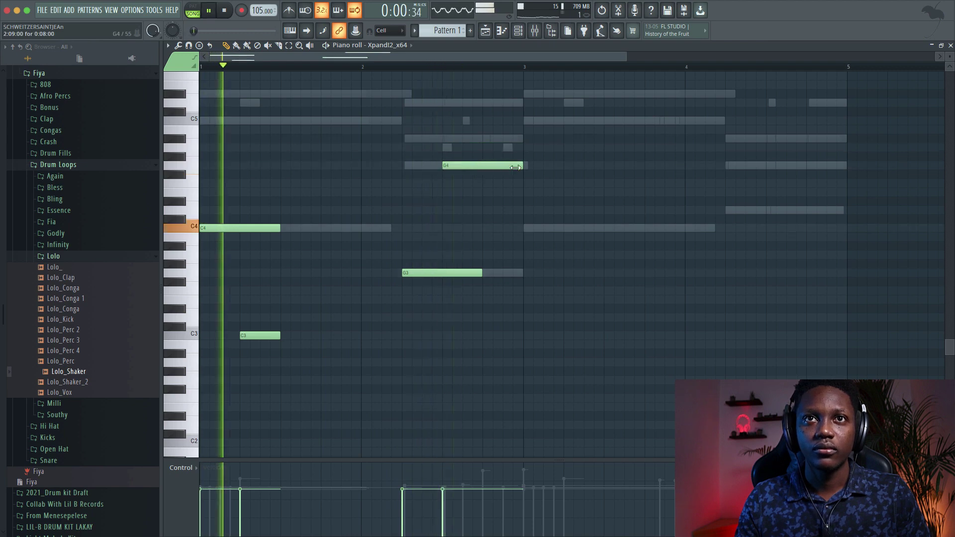
{"action": "left_click_drag", "start_coordinate": [524, 164], "coordinate": [452, 166]}
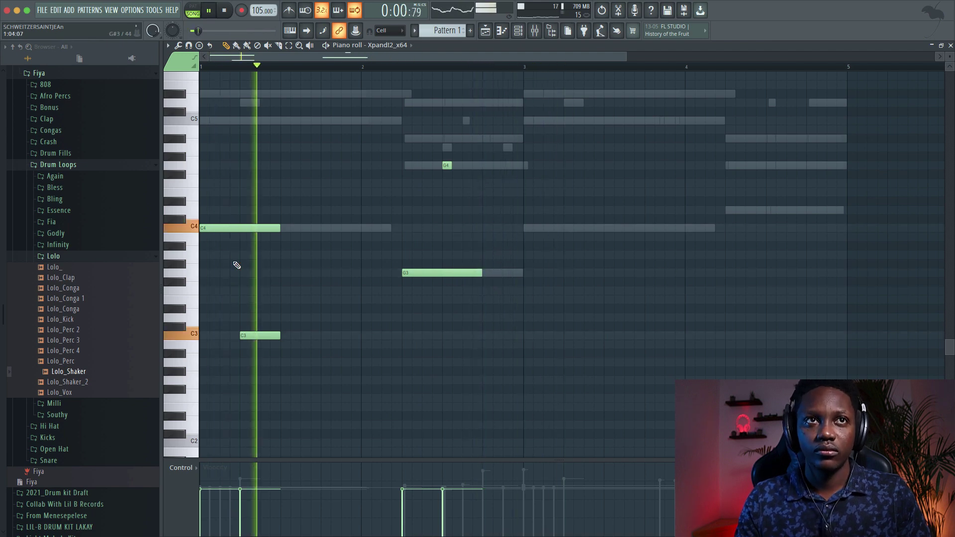
- Duplicate bar 1's C4 and C3 bass notes to the same positions in bar 3 and replay the bassline
{"action": "left_click_drag", "start_coordinate": [309, 356], "coordinate": [554, 238], "text": "ctrl"}
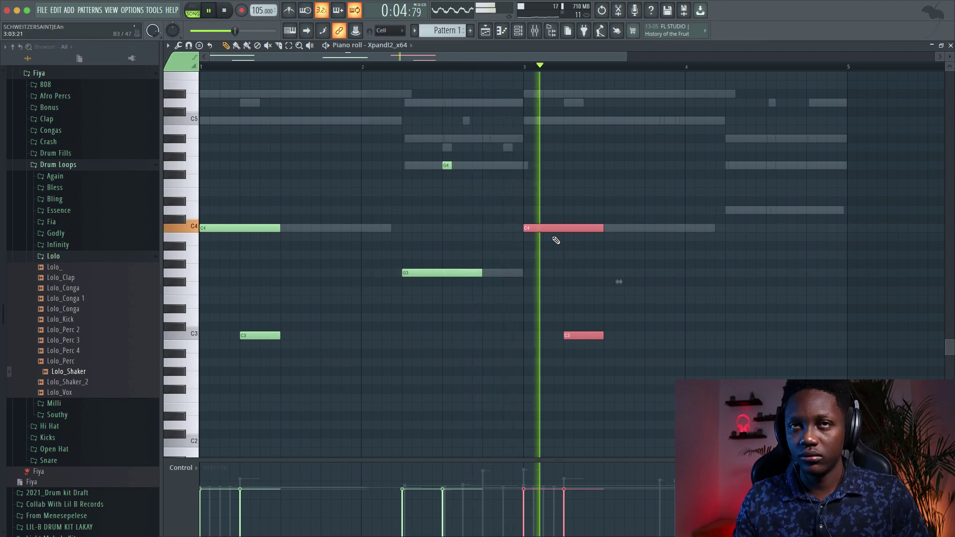
{"action": "key", "text": "space"}
{"action": "key", "text": "space"}
- Extend the G3 bass note to the end of bar 2 and add a four-step G2 on the bar's last beat
{"action": "left_click_drag", "start_coordinate": [483, 273], "coordinate": [522, 272]}
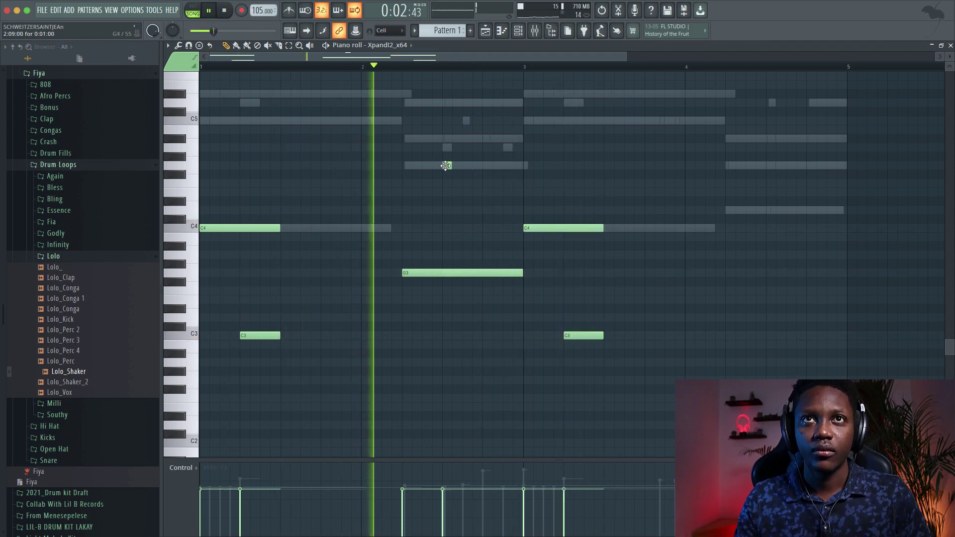
{"action": "key", "text": "space"}
{"action": "left_click", "coordinate": [467, 372]}
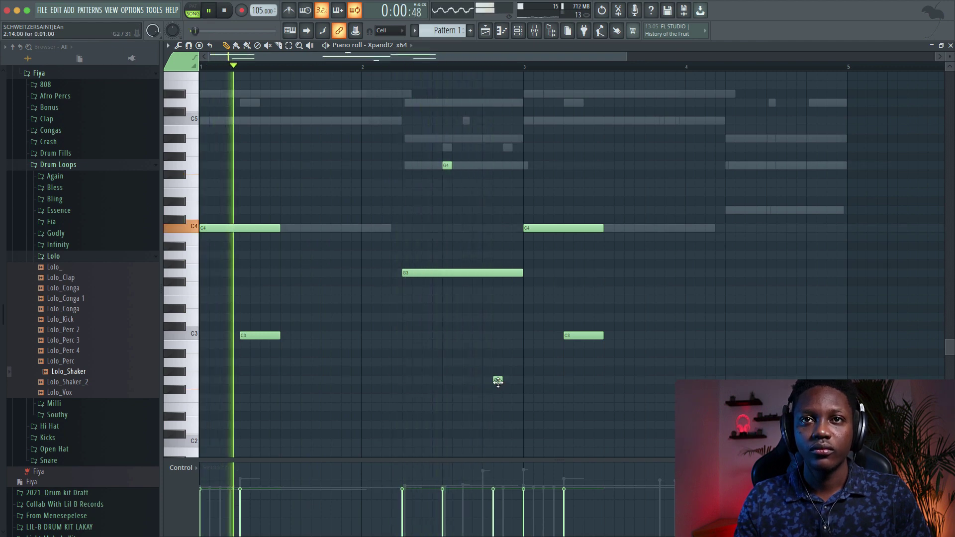
{"action": "left_click_drag", "start_coordinate": [497, 381], "coordinate": [519, 384]}
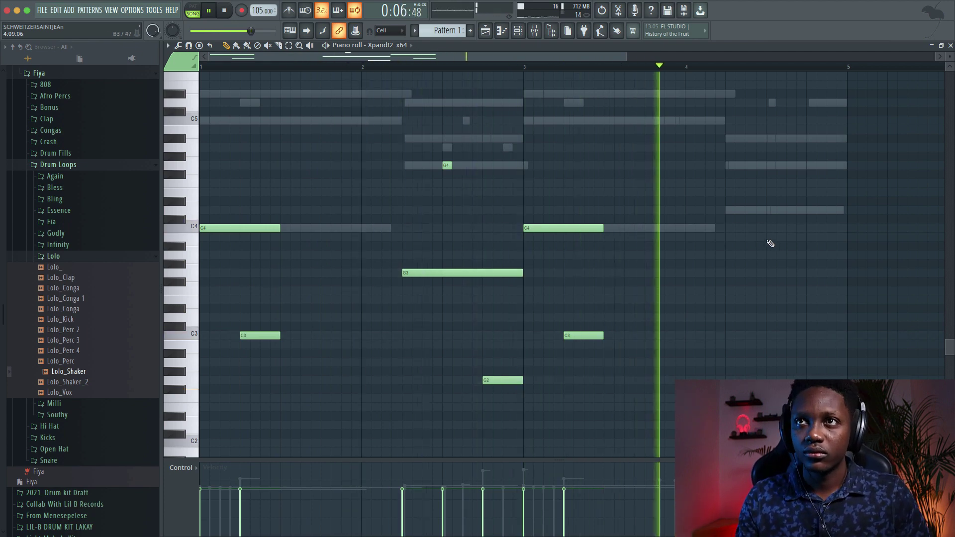
- Write bar 4's bass with a twelve-step G3 from beat 2 and one-step notes G4 on step 11 and D4 on step 13
{"action": "left_click", "coordinate": [728, 210]}
{"action": "key", "text": "space"}
{"action": "left_click_drag", "start_coordinate": [731, 191], "coordinate": [731, 162]}
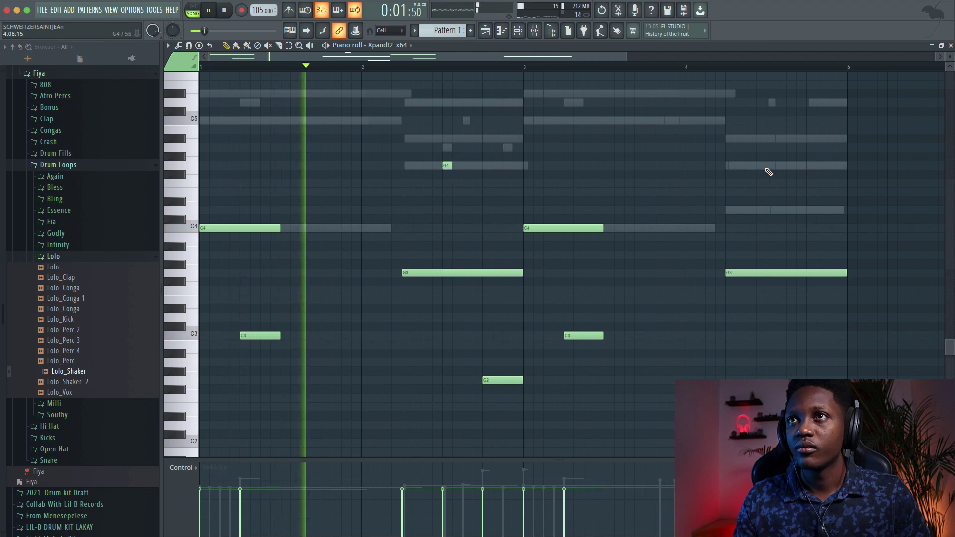
{"action": "left_click", "coordinate": [794, 167]}
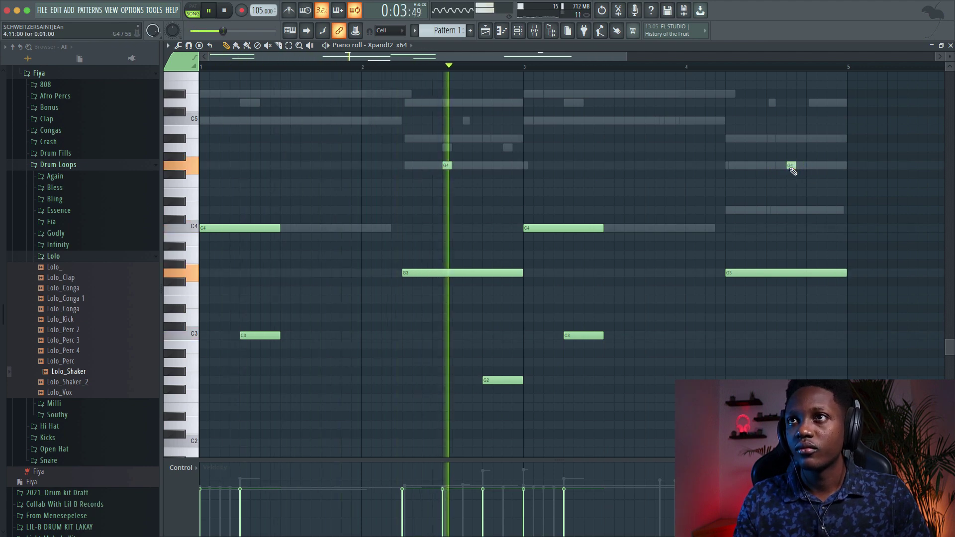
{"action": "left_click", "coordinate": [810, 211]}
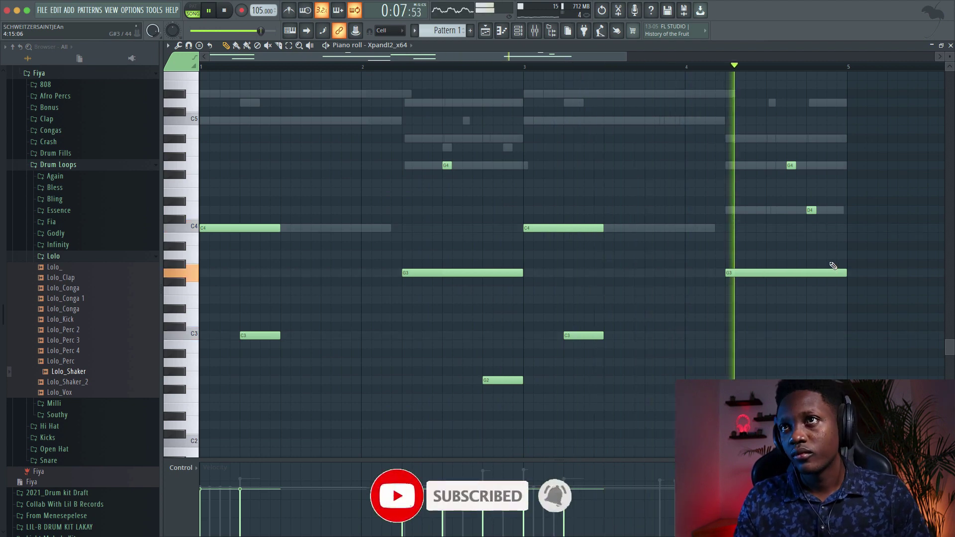
- Move bar 4's short G4 to step 9 and add a one-step D4 on step 10, playing from around bar 4
{"action": "scroll", "coordinate": [821, 234], "scroll_direction": "down", "scroll_amount": 1}
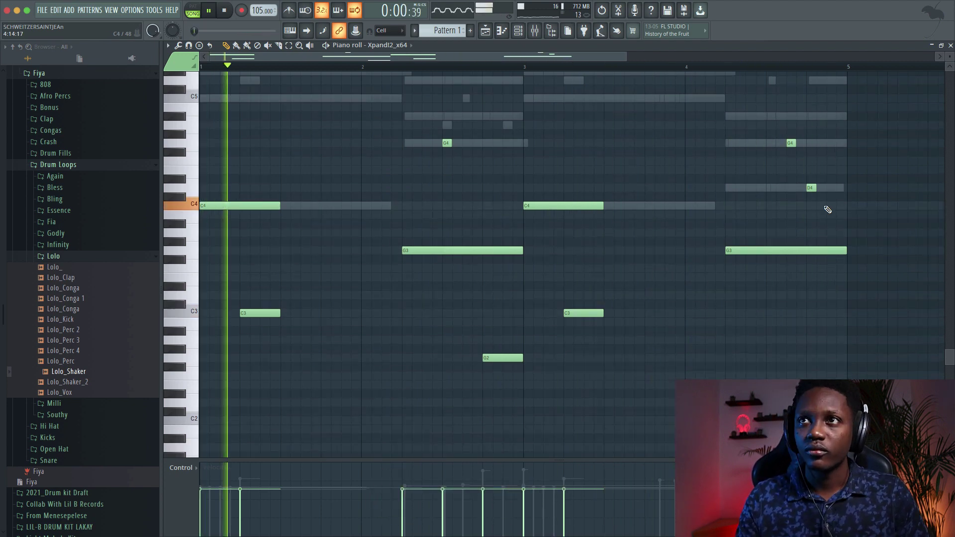
{"action": "left_click", "coordinate": [740, 66]}
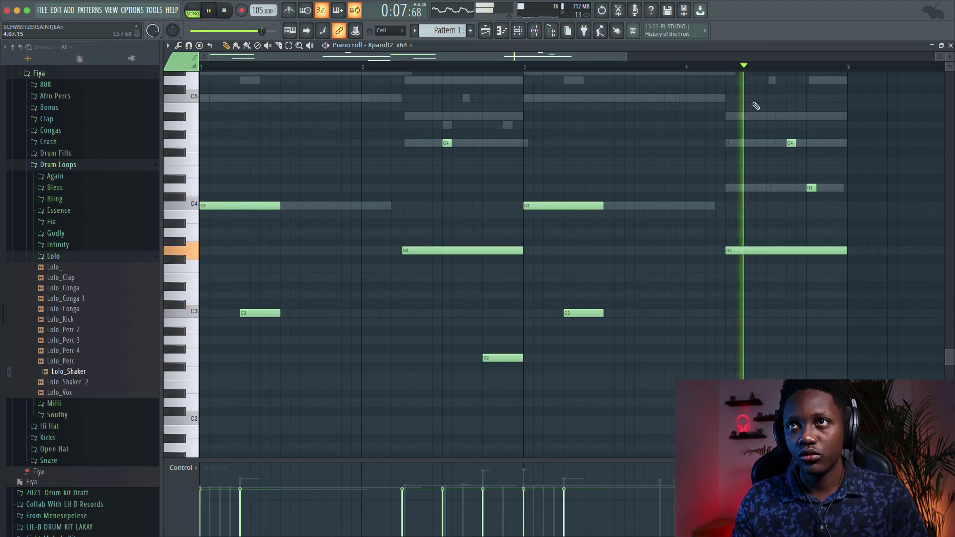
{"action": "left_click_drag", "start_coordinate": [790, 143], "coordinate": [771, 144]}
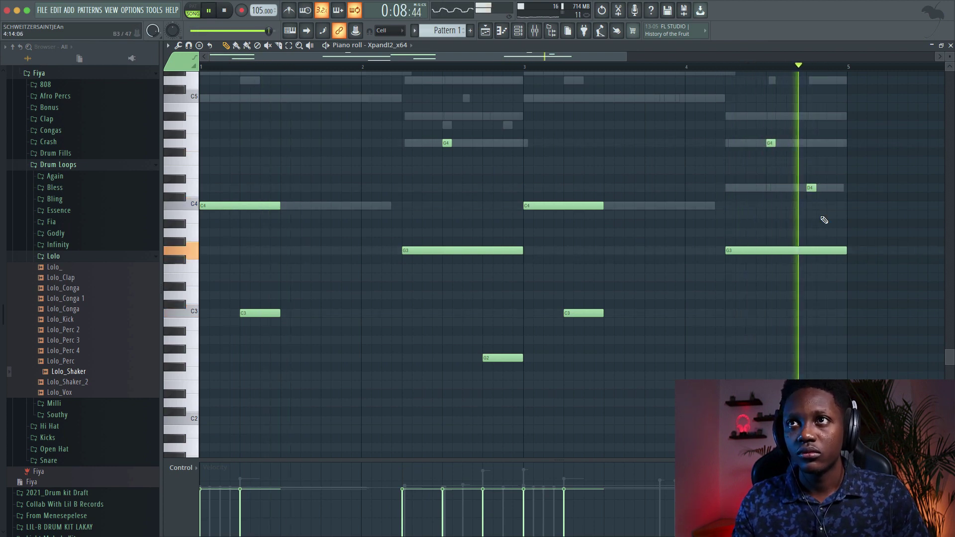
{"action": "key", "text": "space"}
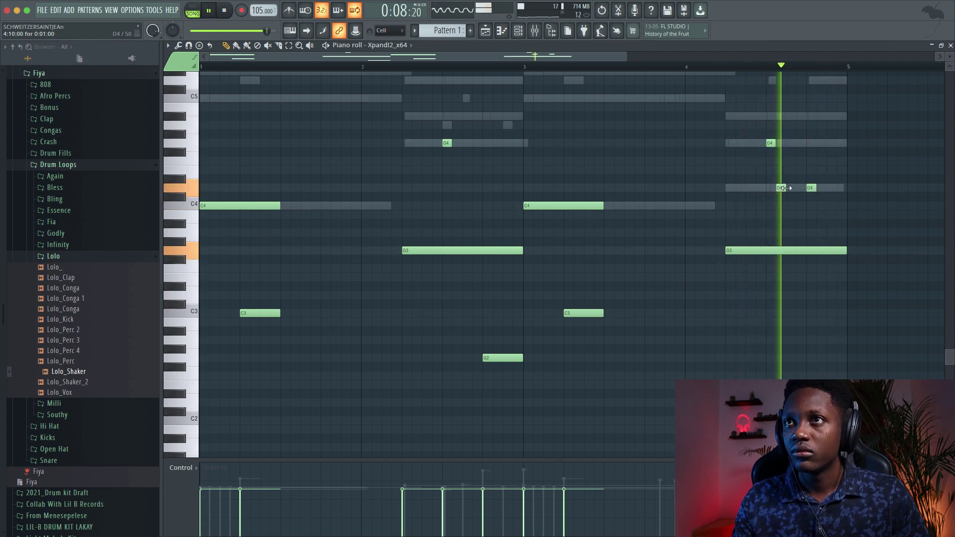
{"action": "left_click", "coordinate": [779, 187]}
{"action": "key", "text": "space"}
{"action": "left_click_drag", "start_coordinate": [787, 186], "coordinate": [780, 185]}
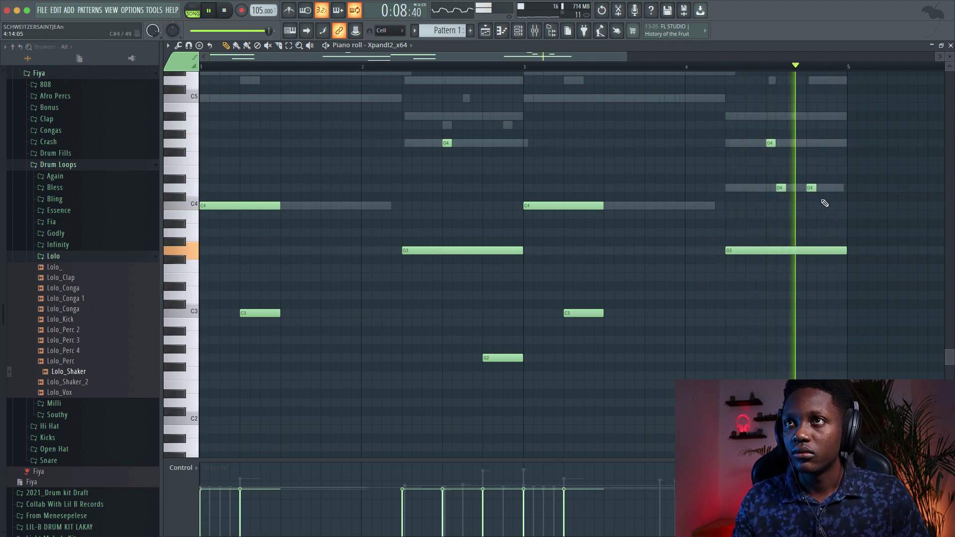
- Raise bar 4's final short D4 to G4 and lengthen it to two steps, replaying the ending
{"action": "key", "text": "space"}
{"action": "key", "text": "space"}
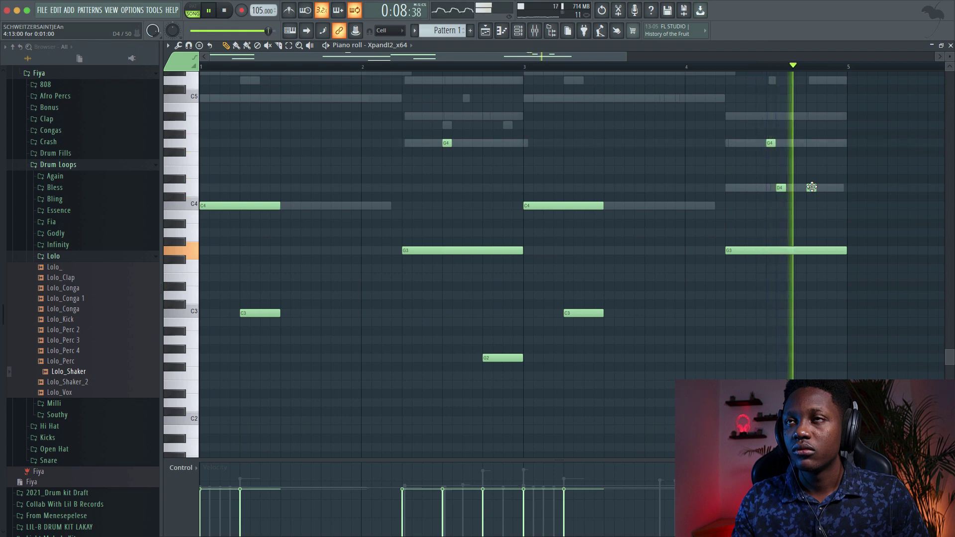
{"action": "key", "text": "space"}
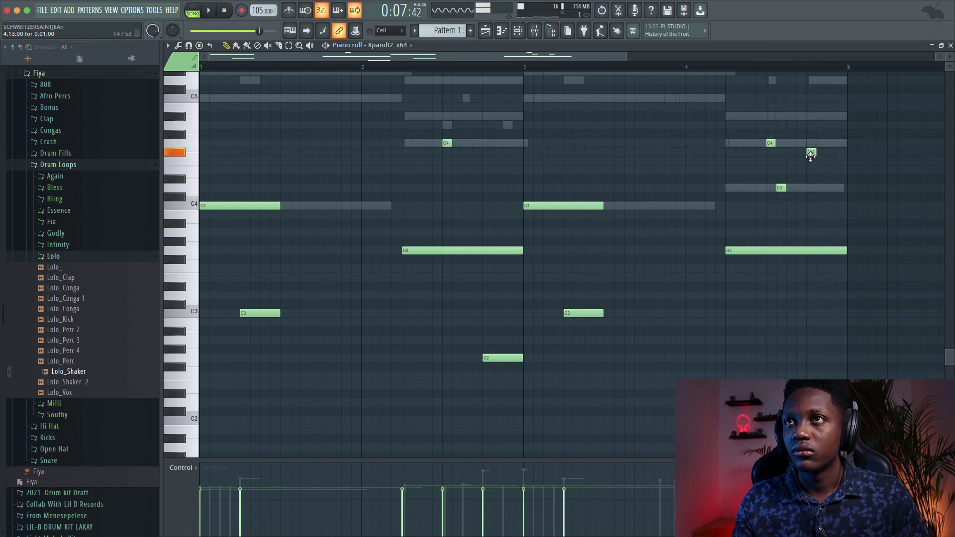
{"action": "key", "text": "space"}
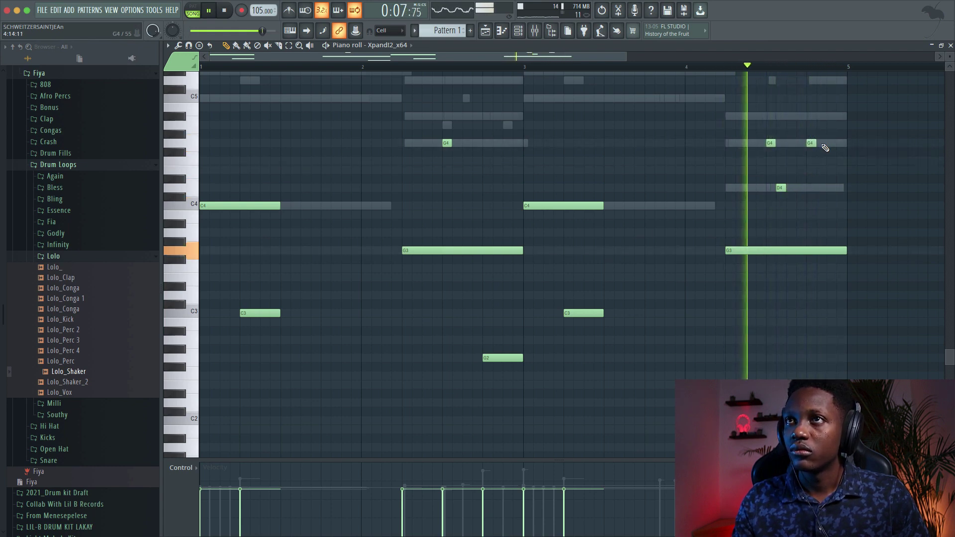
{"action": "mouse_move", "coordinate": [816, 144]}
{"action": "left_mouse_down"}
{"action": "mouse_move", "coordinate": [835, 147]}
{"action": "mouse_move", "coordinate": [825, 148]}
{"action": "left_mouse_up"}
{"action": "key", "text": "space"}
{"action": "key", "text": "space"}
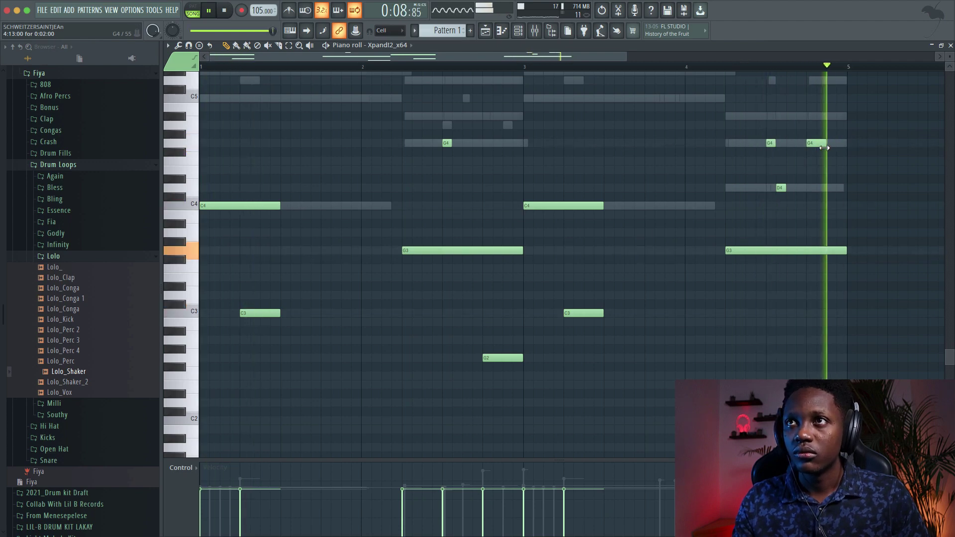
- Close the piano roll, listen to the full loop with the playlist and channel rack open, and stop playback
{"action": "left_click", "coordinate": [950, 46]}
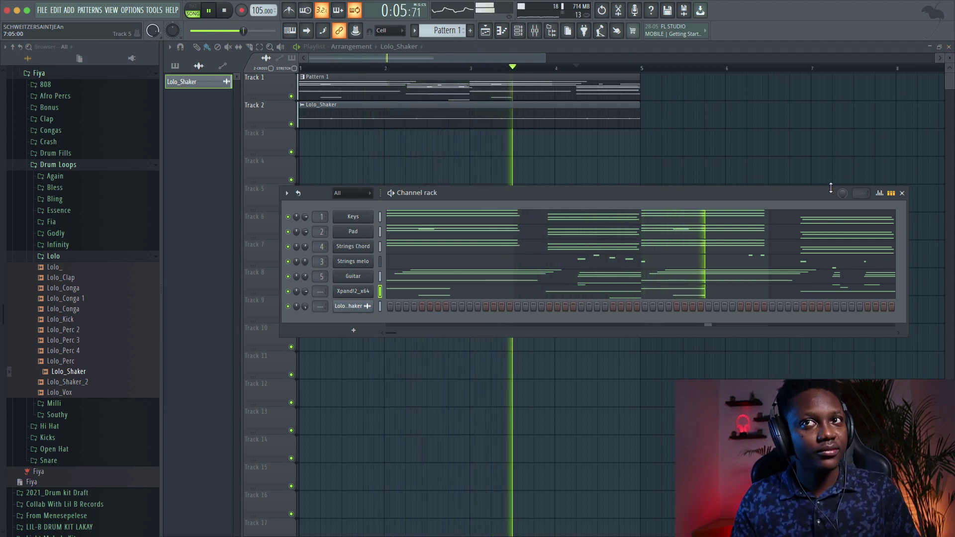
{"action": "left_click", "coordinate": [628, 194]}
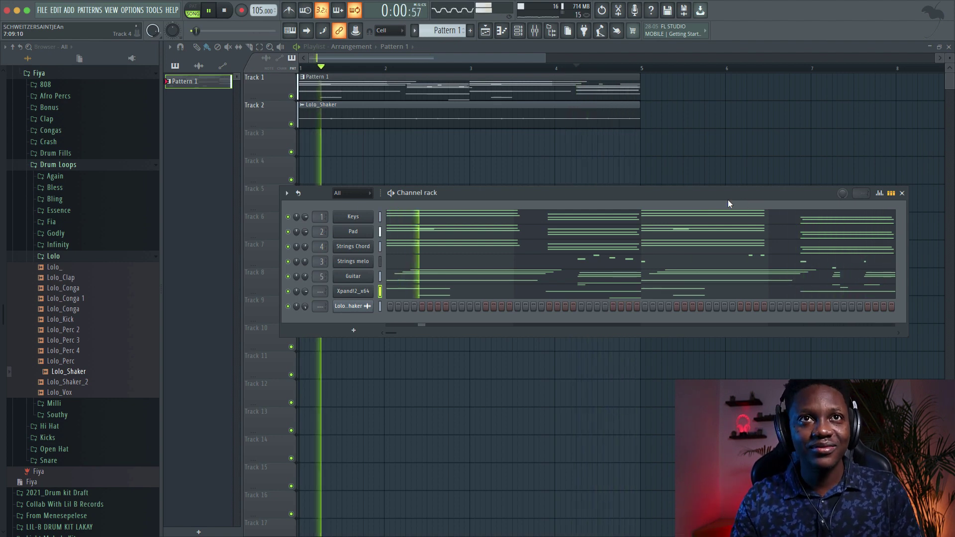
{"action": "key", "text": "space"}
- Load the Lie kick from Fiya's Kicks folder as a channel above Keys, with a hit on step 1
{"action": "scroll", "coordinate": [139, 389], "scroll_direction": "up", "scroll_amount": 2}
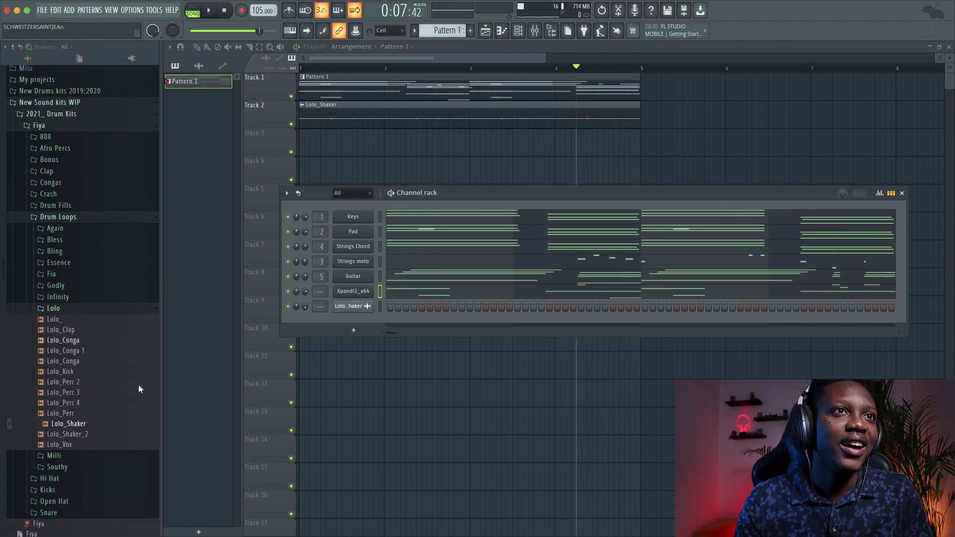
{"action": "scroll", "coordinate": [82, 382], "scroll_direction": "down", "scroll_amount": 3}
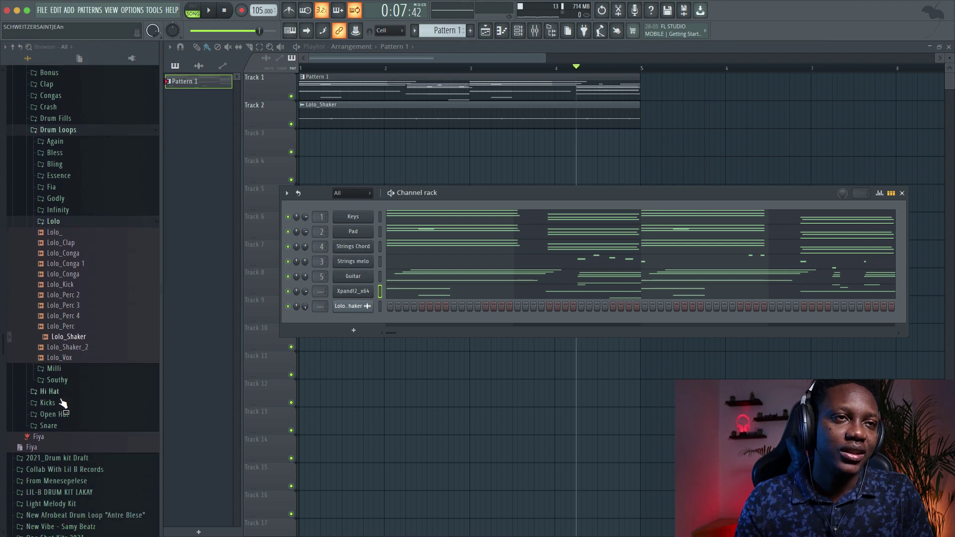
{"action": "left_click", "coordinate": [60, 403]}
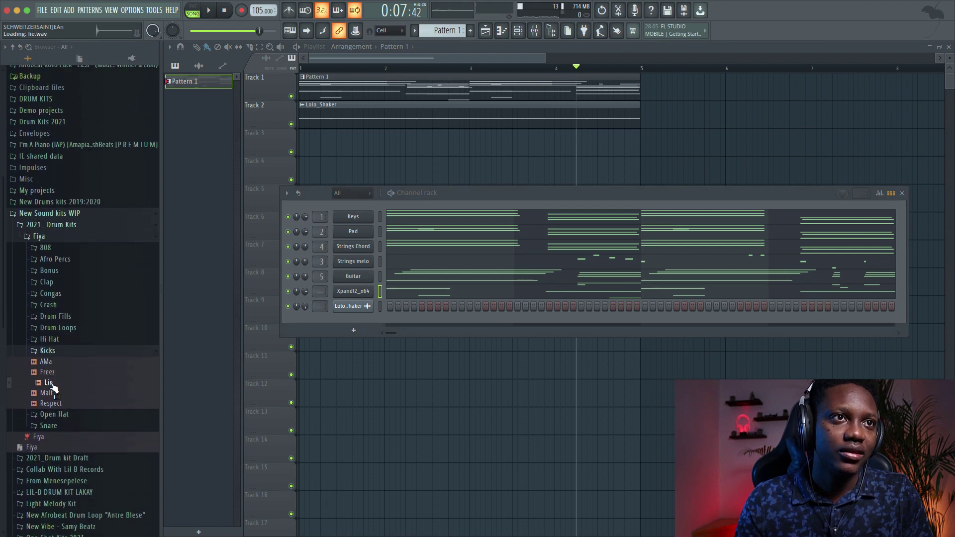
{"action": "left_click_drag", "start_coordinate": [357, 203], "coordinate": [386, 215]}
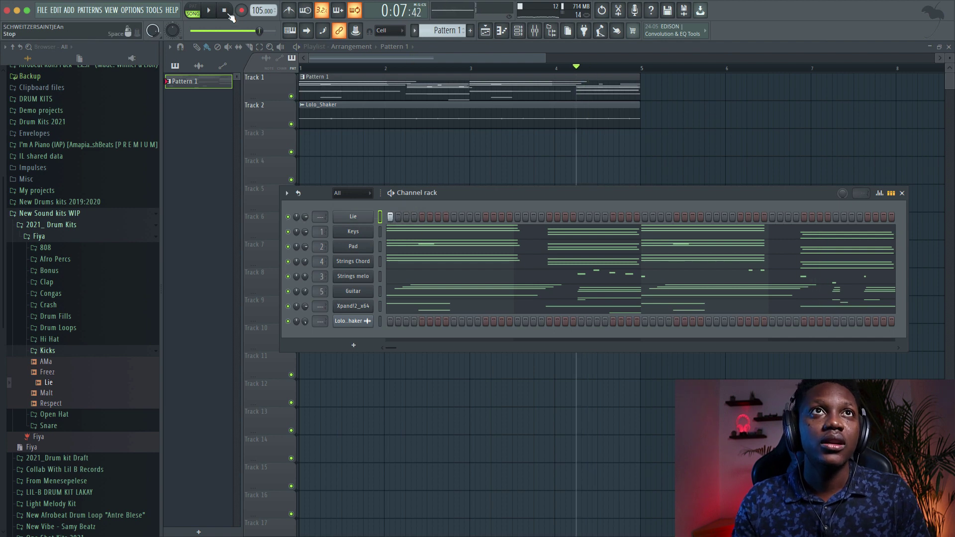
- Add the Antre sample from Afro Percs as a channel below Lie, with hits on steps 1, 4, 7, 11 and 13
{"action": "left_click", "coordinate": [68, 261]}
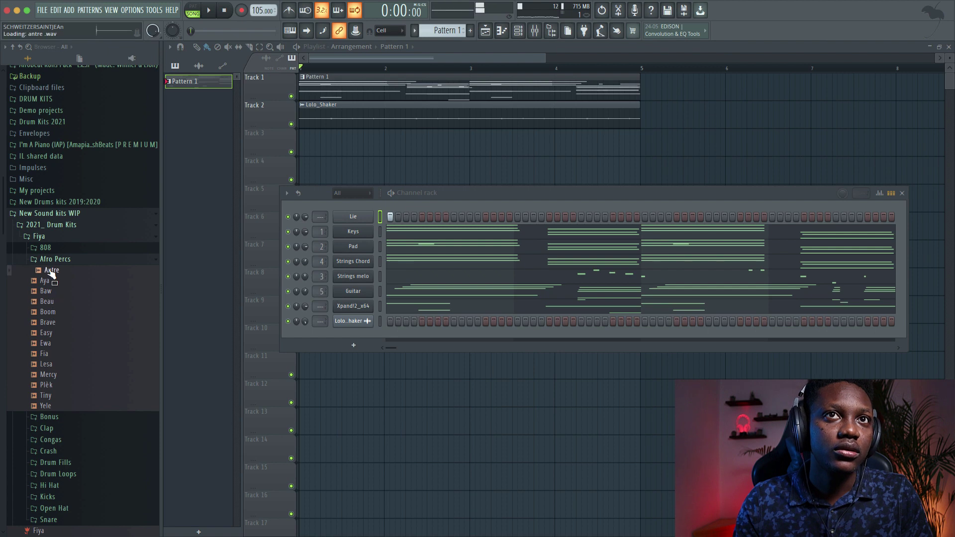
{"action": "left_click_drag", "start_coordinate": [360, 229], "coordinate": [354, 227]}
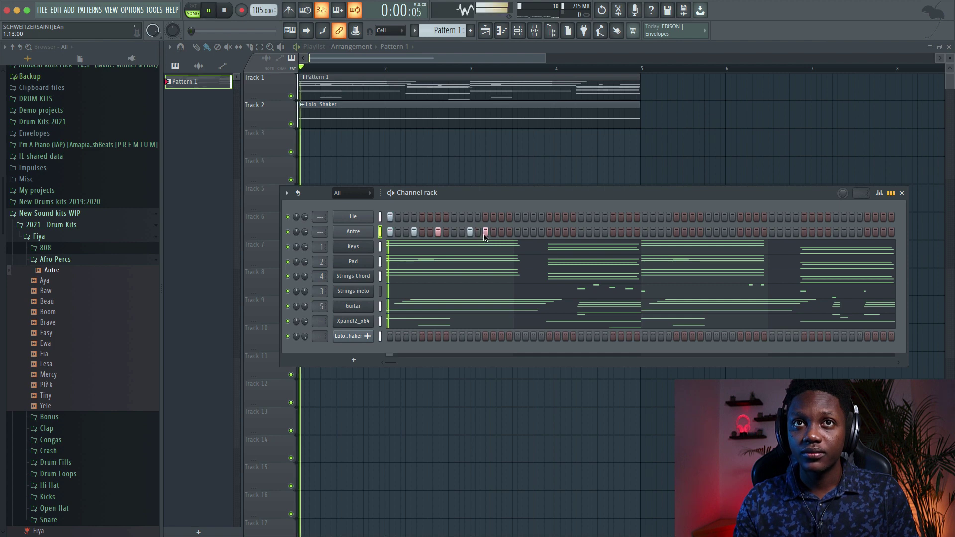
- Repeat Antre's one-bar pattern across all four bars in its piano roll, play it and return to the channel rack
{"action": "right_click", "coordinate": [356, 231]}
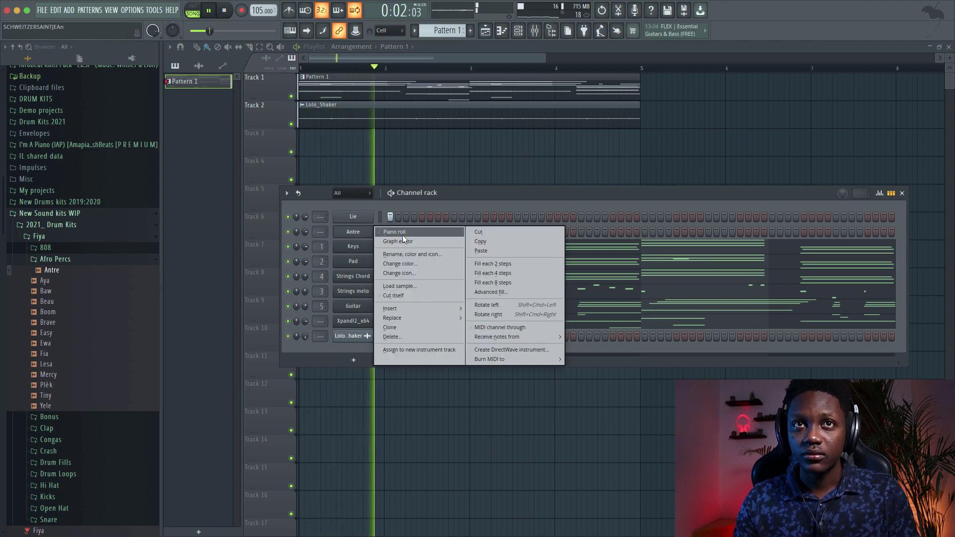
{"action": "left_click", "coordinate": [402, 232]}
{"action": "key", "text": "space"}
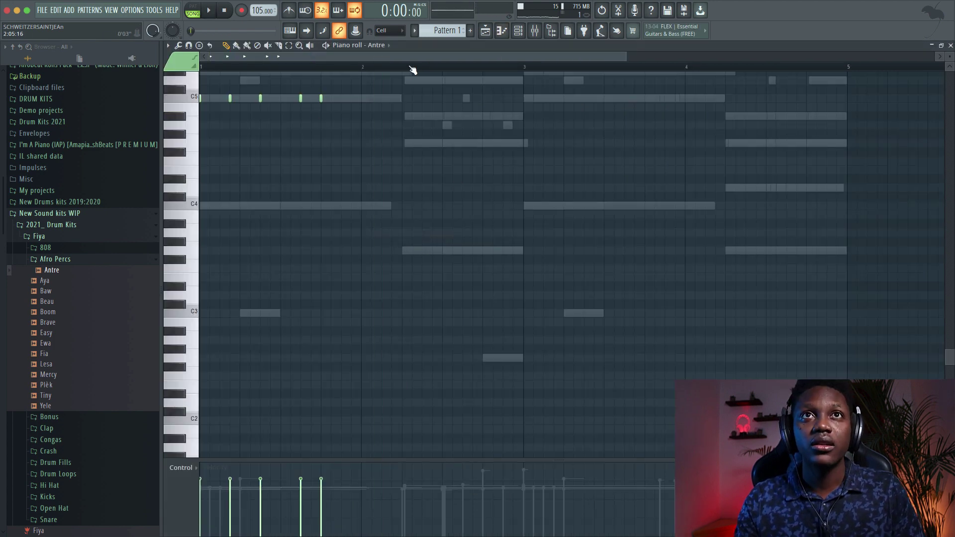
{"action": "left_click_drag", "start_coordinate": [371, 68], "coordinate": [184, 64]}
{"action": "key", "text": "ctrl+b"}
{"action": "key", "text": "ctrl+b"}
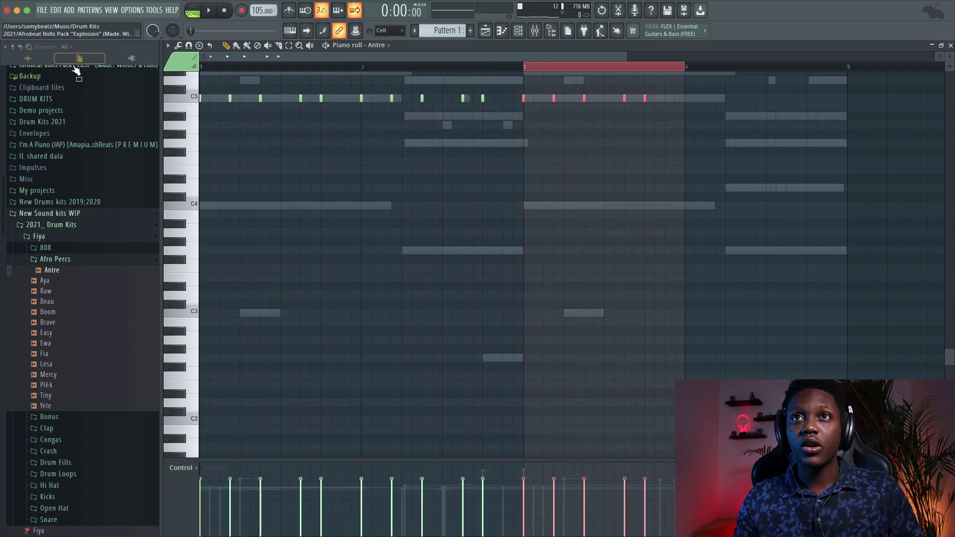
{"action": "key", "text": "ctrl+b"}
{"action": "key", "text": "space"}
{"action": "key", "text": "F7"}
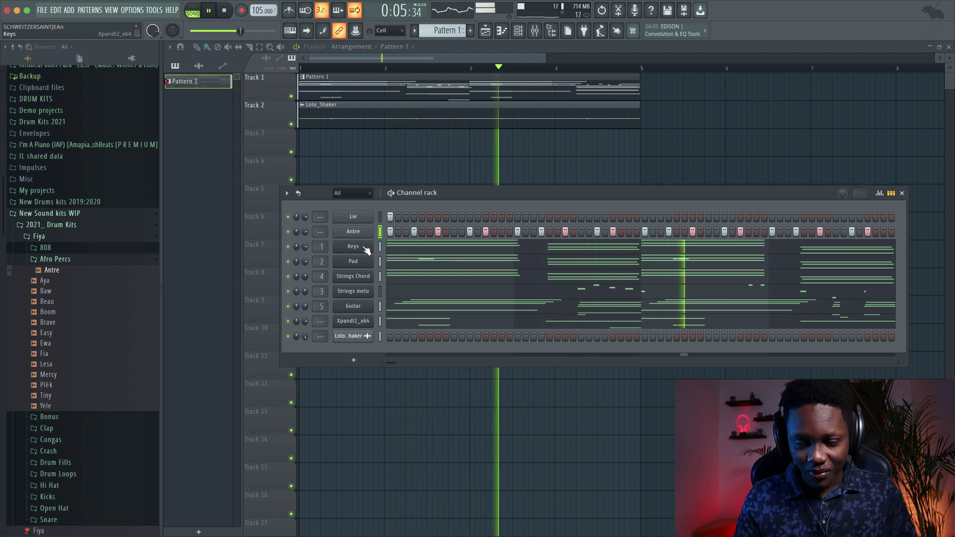
- Stop playback and add the Brave sample from Afro Percs as a channel below Antre, with hits on steps 4 and 11
{"action": "left_click", "coordinate": [380, 217]}
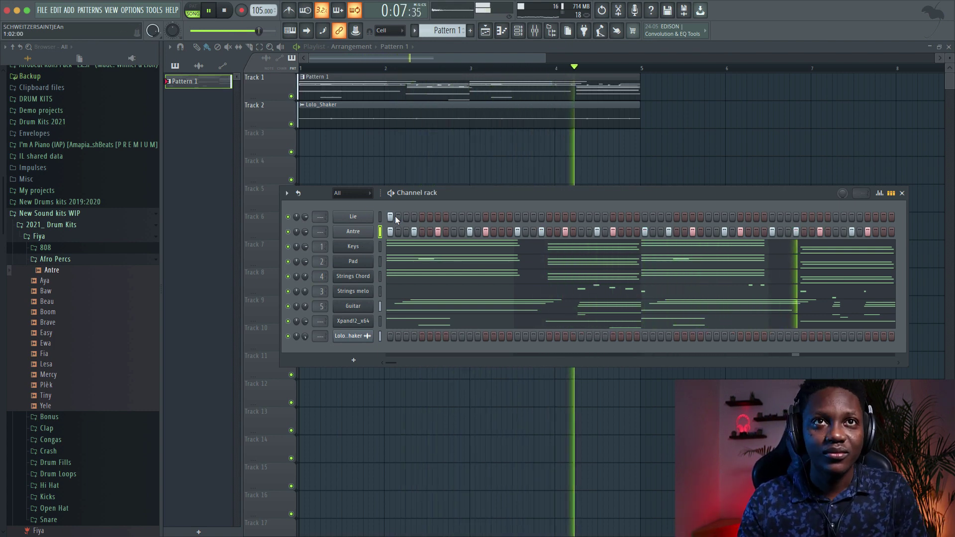
{"action": "key", "text": "space"}
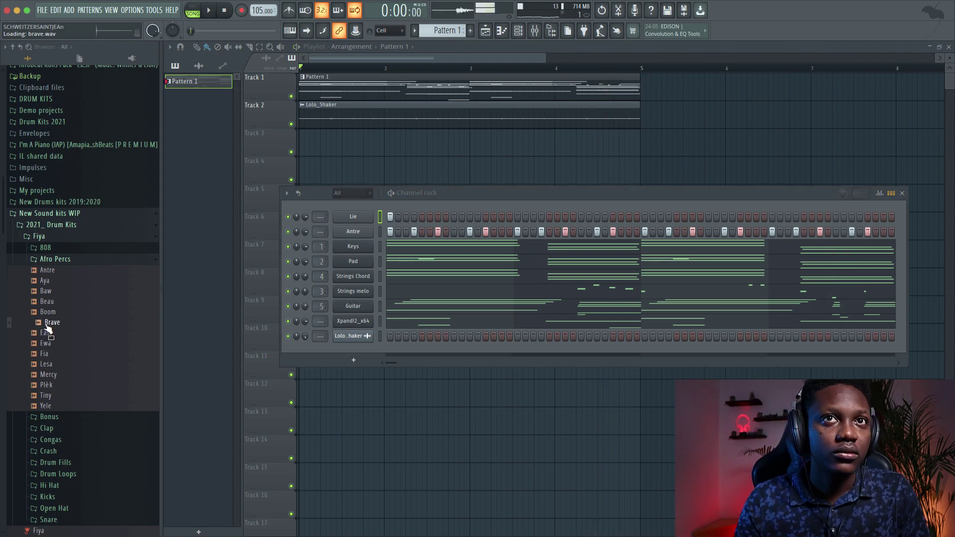
{"action": "left_click_drag", "start_coordinate": [370, 240], "coordinate": [371, 243]}
{"action": "key", "text": "space"}
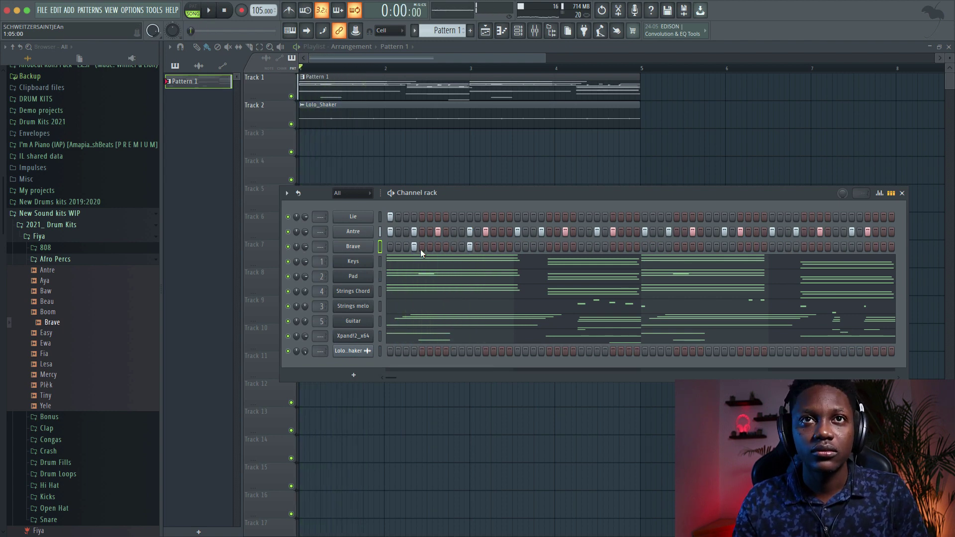
- Try Brave with a hit on step 7, with and without its step 4 hit, while playing the loop
{"action": "left_click", "coordinate": [438, 247]}
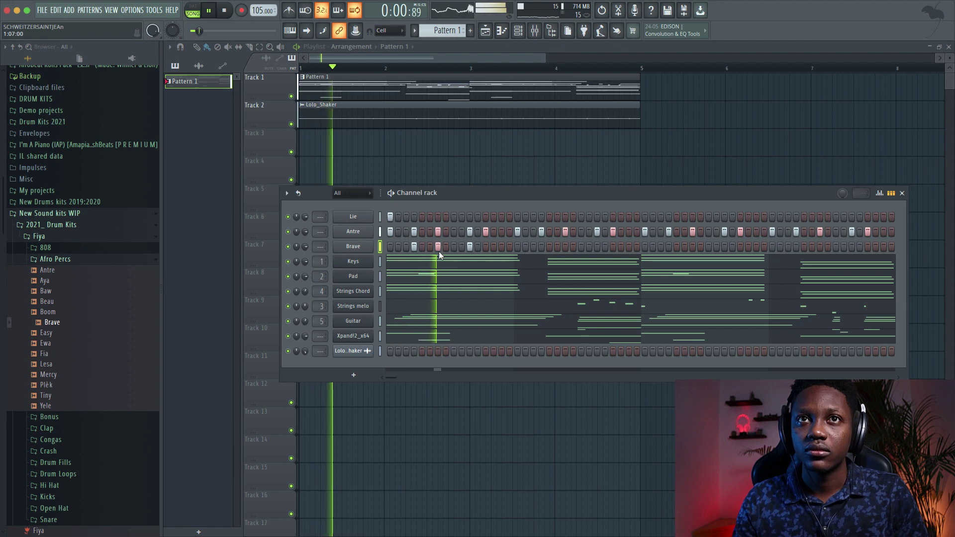
{"action": "key", "text": "space"}
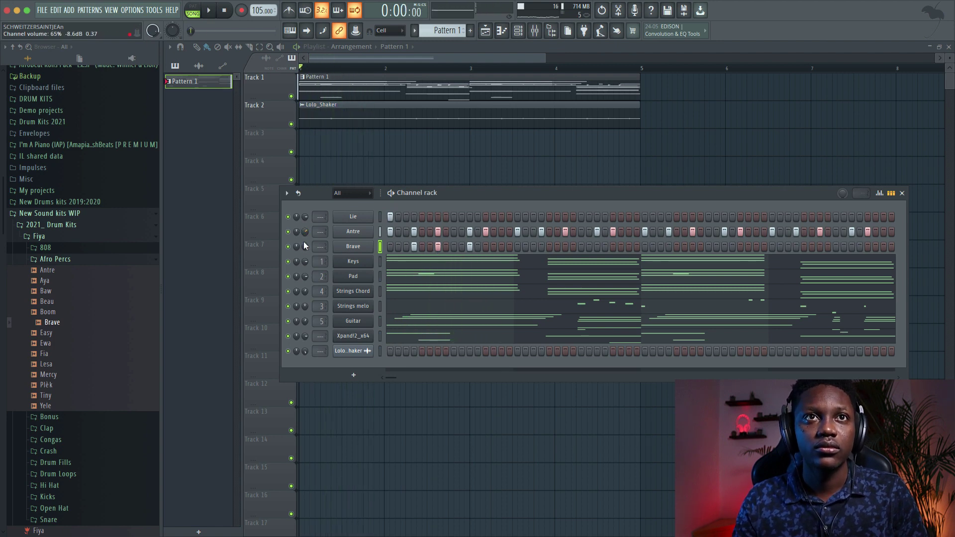
{"action": "key", "text": "space"}
{"action": "right_click", "coordinate": [413, 247]}
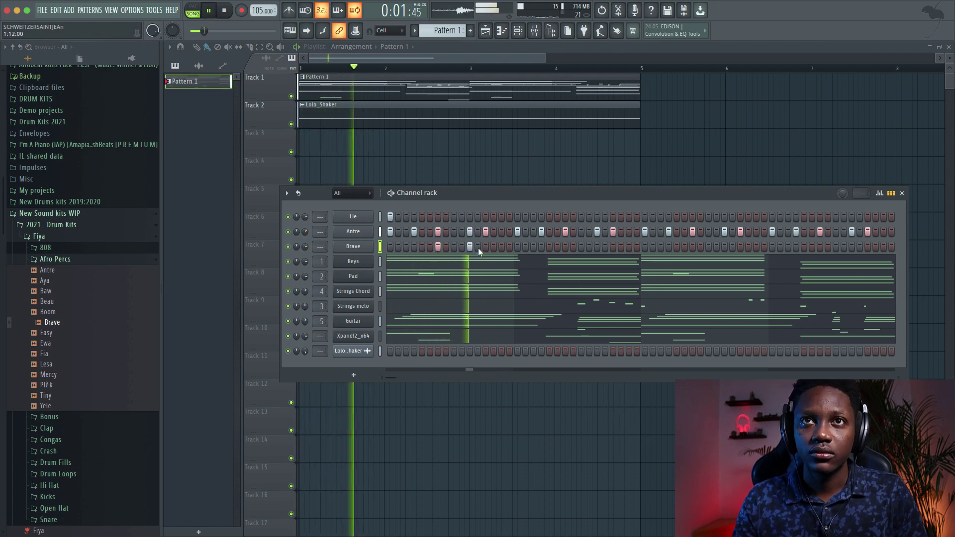
{"action": "left_click", "coordinate": [414, 247]}
{"action": "right_click", "coordinate": [438, 246]}
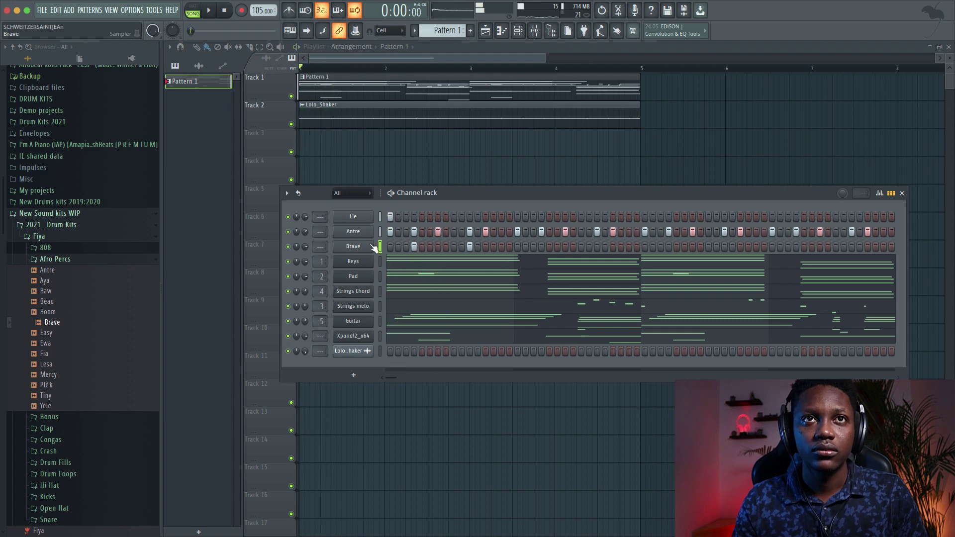
- Add Brave hits on steps 13, 20, 27 and 29, and replay the loop from the start
{"action": "left_click", "coordinate": [486, 247]}
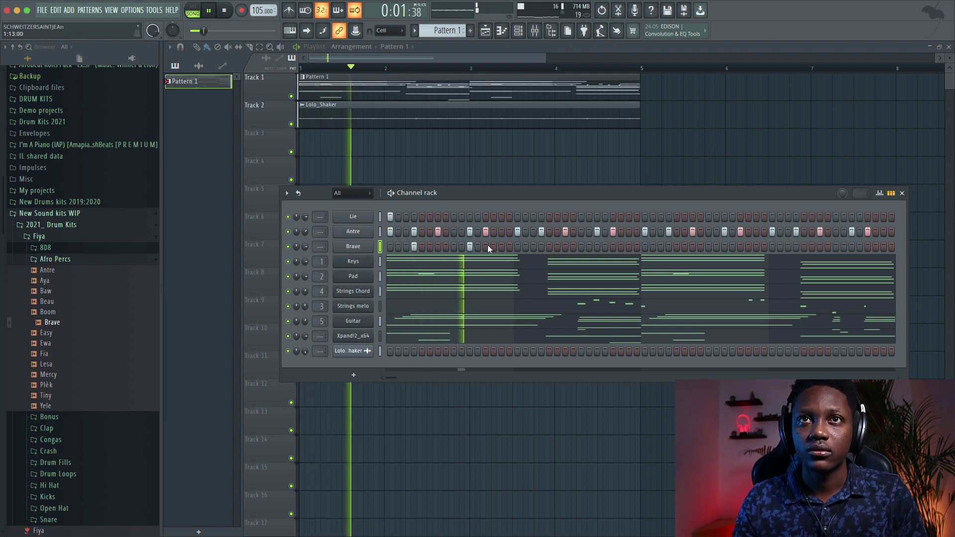
{"action": "left_click", "coordinate": [541, 247]}
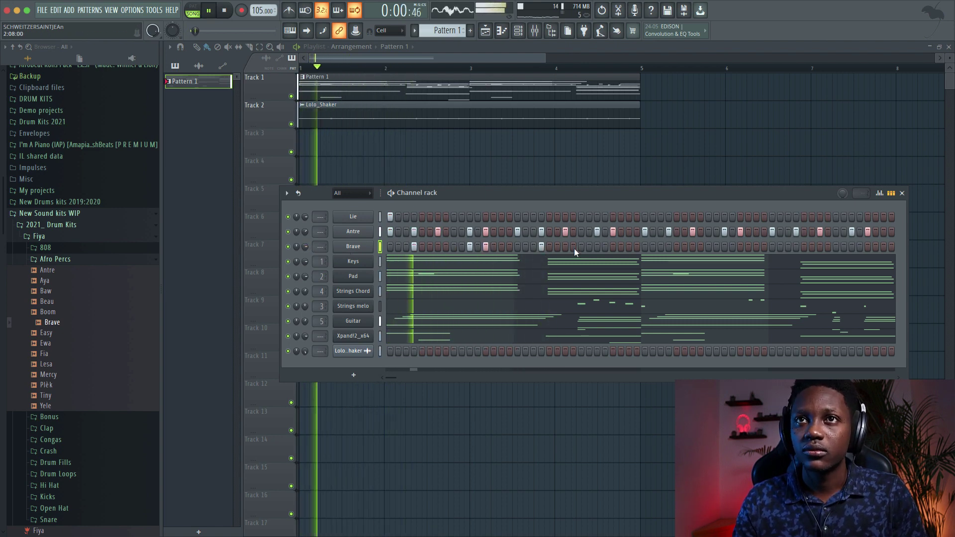
{"action": "left_click", "coordinate": [597, 247]}
{"action": "left_click", "coordinate": [613, 247]}
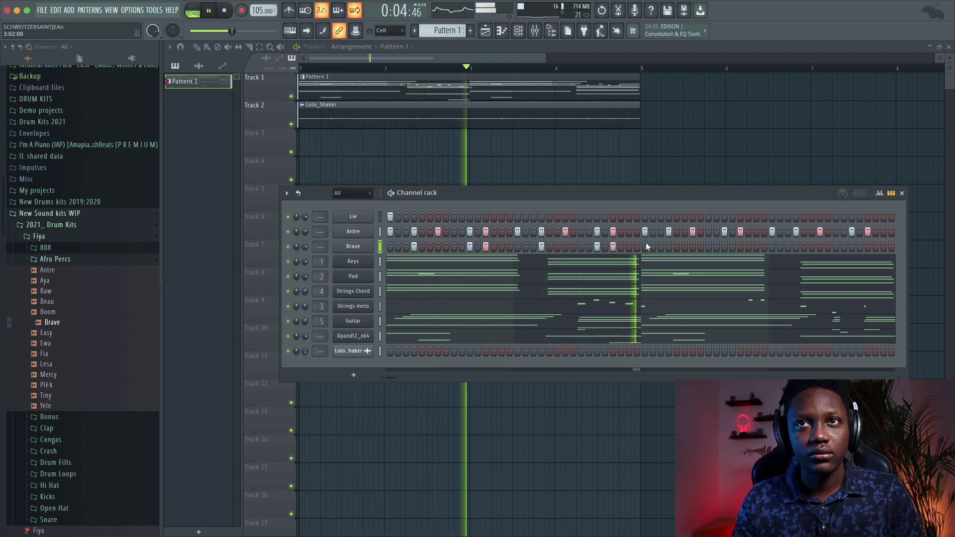
{"action": "key", "text": "space"}
{"action": "key", "text": "space"}
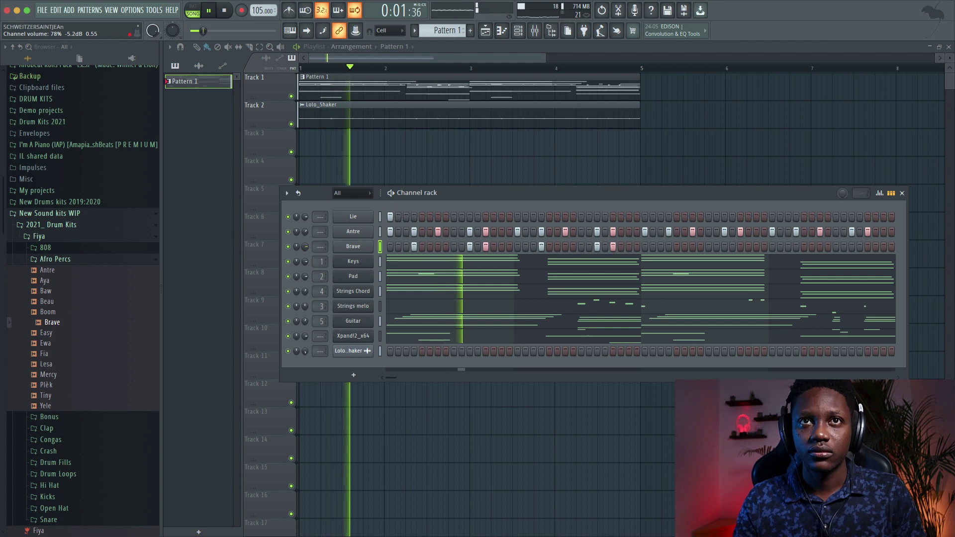
- Repeat Brave's two-bar pattern across bars 3 and 4 in its piano roll and return to the channel rack
{"action": "left_click", "coordinate": [354, 247]}
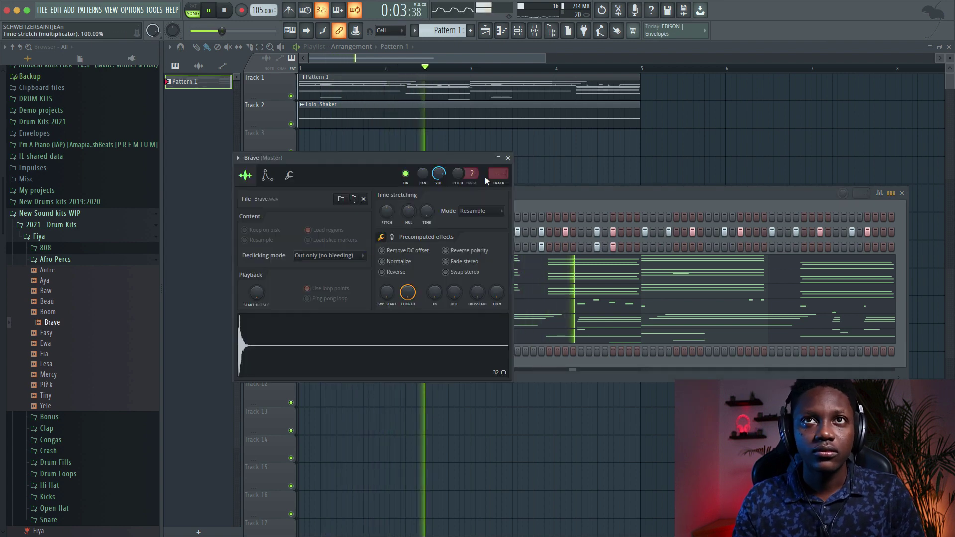
{"action": "left_click", "coordinate": [508, 158]}
{"action": "right_click", "coordinate": [370, 246]}
{"action": "left_click", "coordinate": [382, 247]}
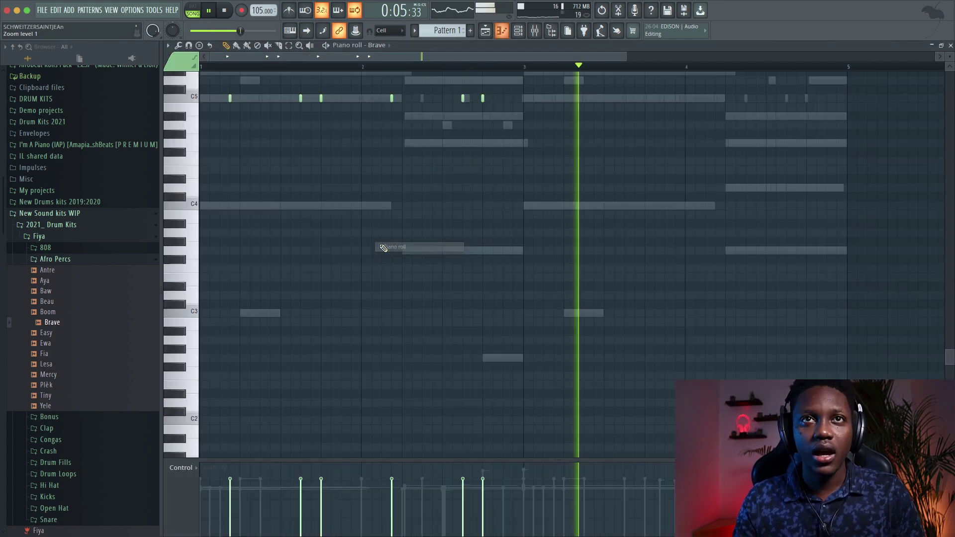
{"action": "key", "text": "space"}
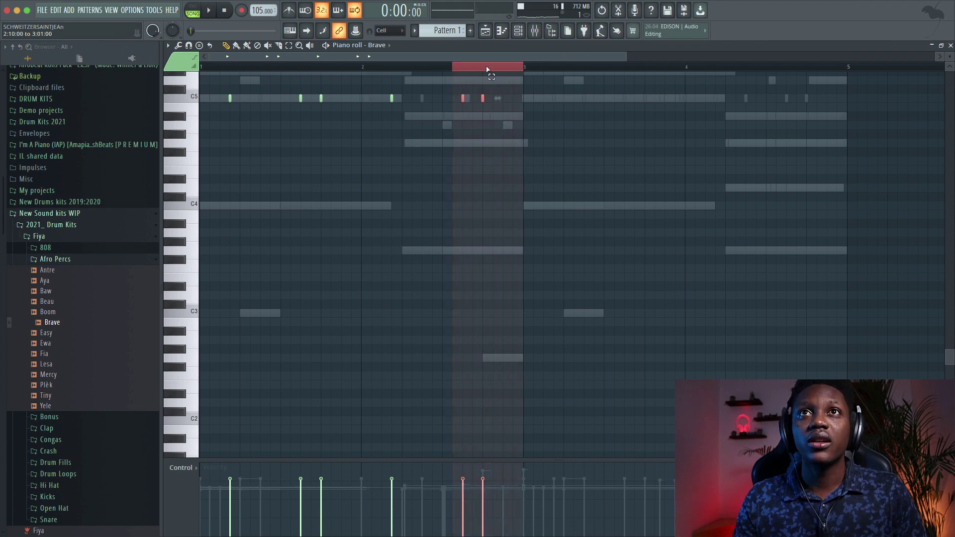
{"action": "key", "text": "ctrl+b"}
{"action": "left_click", "coordinate": [950, 46]}
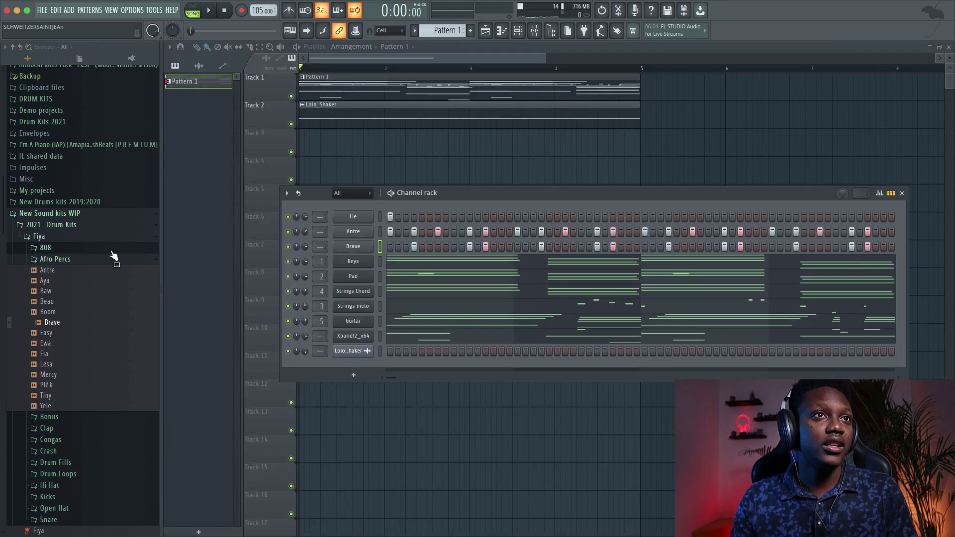
- Add the Dream sample from Fiya's Congas folder as a channel below Brave and audition the other congas
{"action": "left_click", "coordinate": [56, 260]}
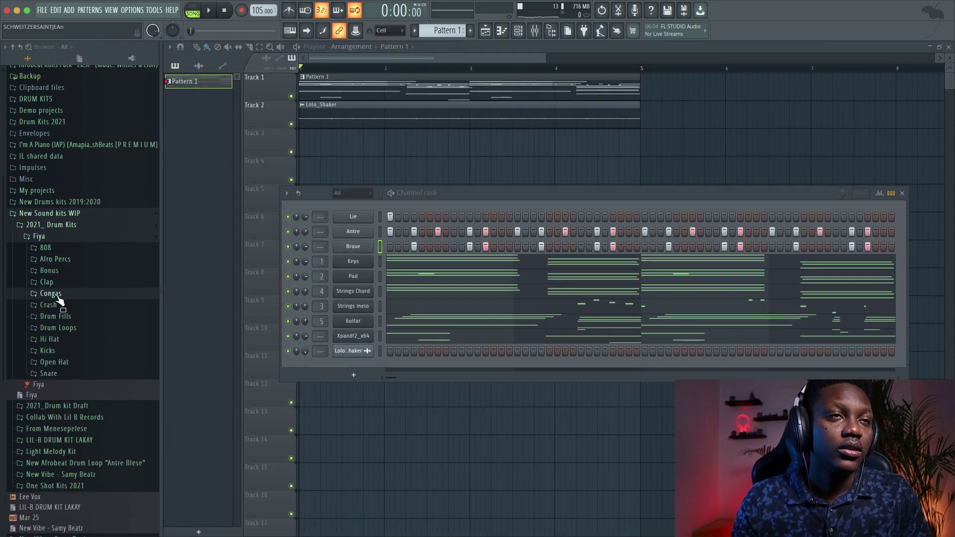
{"action": "left_click", "coordinate": [51, 294]}
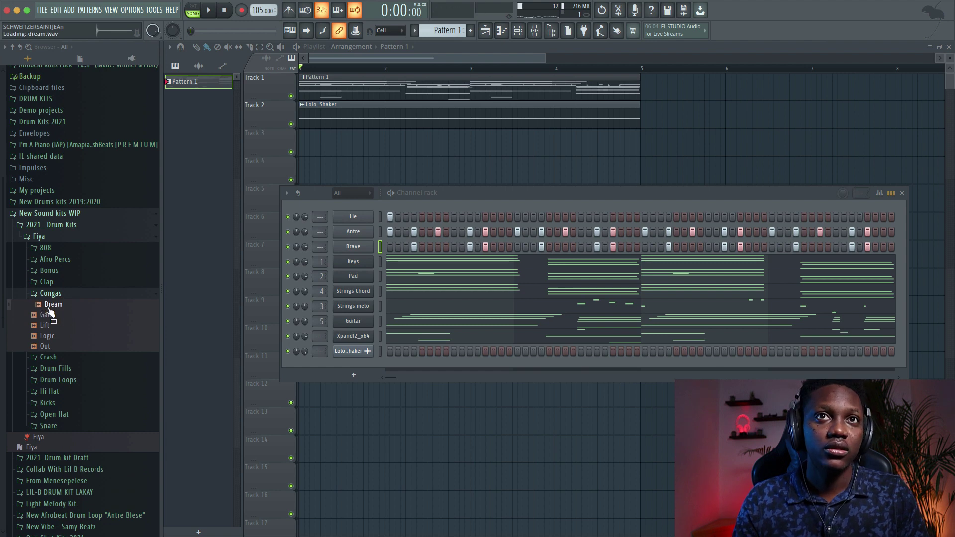
{"action": "left_click_drag", "start_coordinate": [344, 255], "coordinate": [349, 254]}
{"action": "left_click", "coordinate": [43, 346]}
{"action": "left_click", "coordinate": [50, 326]}
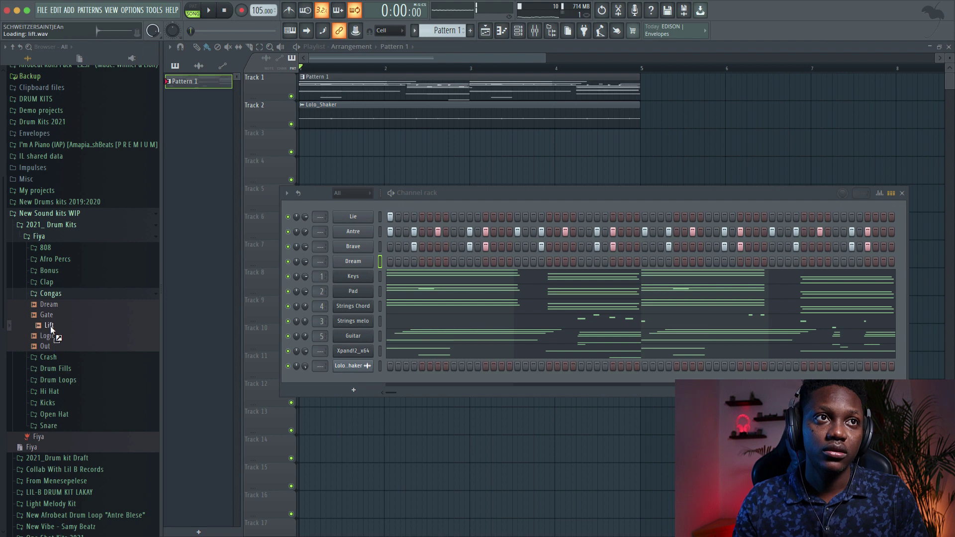
{"action": "left_click", "coordinate": [48, 325]}
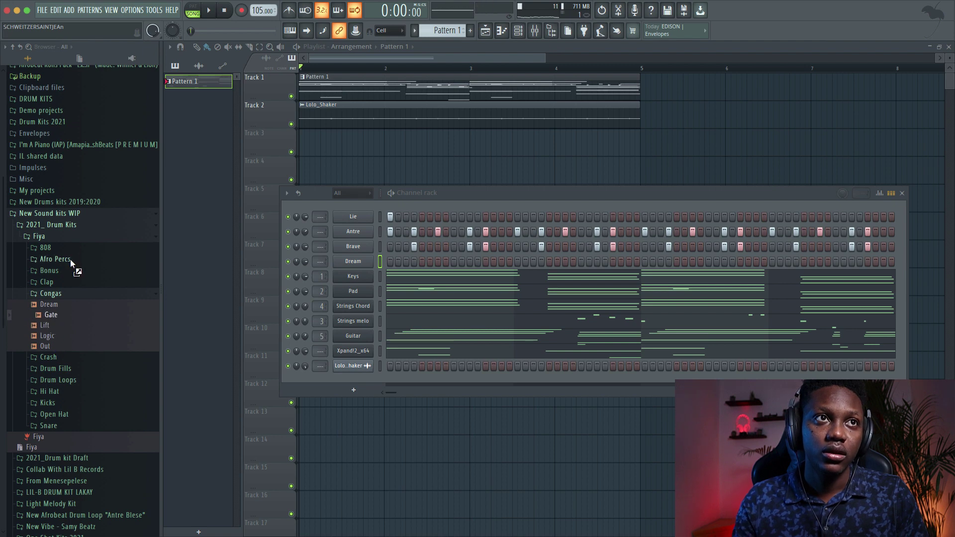
- Add the Beau sample from Afro Percs as a channel below Brave, with a hit on step 7 and volume at 48%
{"action": "left_click", "coordinate": [55, 259]}
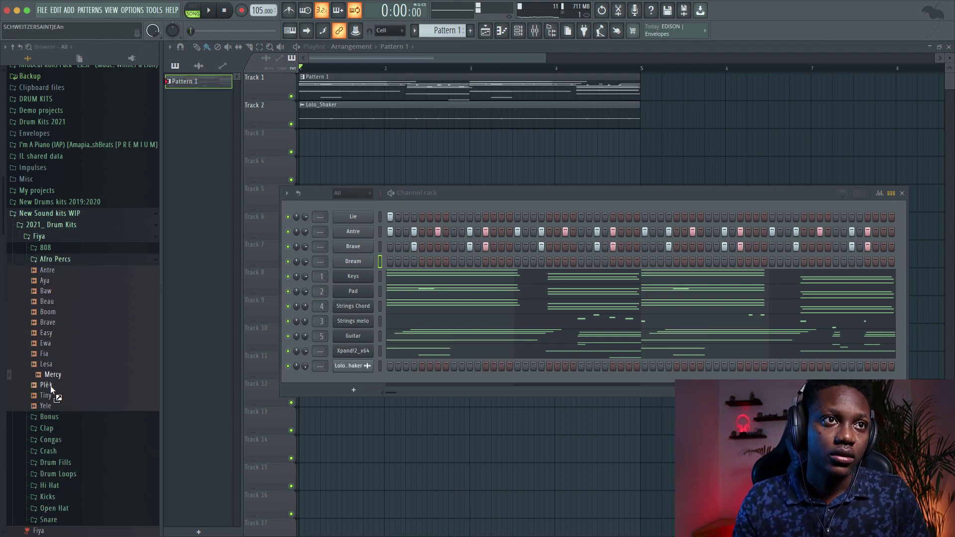
{"action": "left_click", "coordinate": [50, 301]}
{"action": "left_click_drag", "start_coordinate": [365, 276], "coordinate": [366, 255]}
{"action": "key", "text": "space"}
{"action": "left_click", "coordinate": [437, 262]}
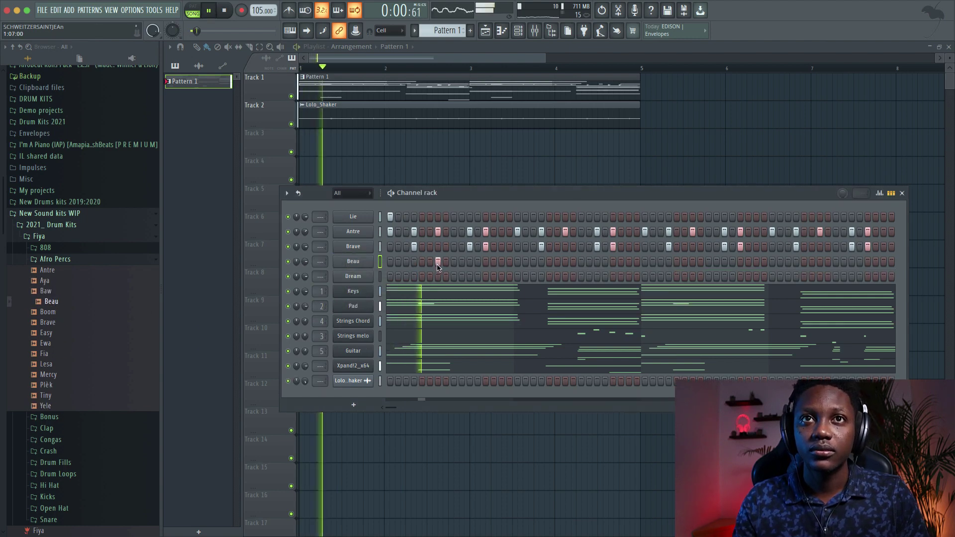
{"action": "left_click_drag", "start_coordinate": [305, 262], "coordinate": [305, 271]}
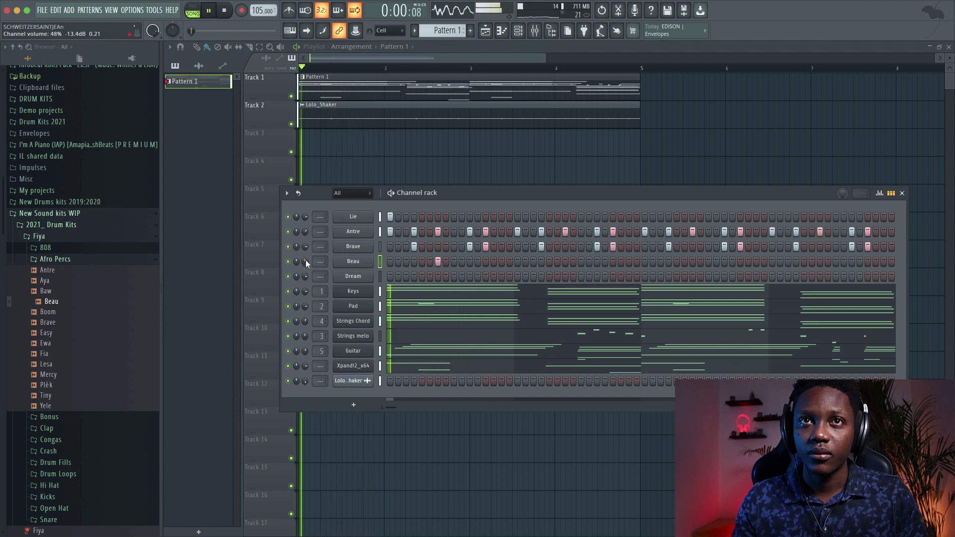
- Add Beau hits on steps 23, 39 and 55, and stop playback
{"action": "left_click", "coordinate": [565, 261]}
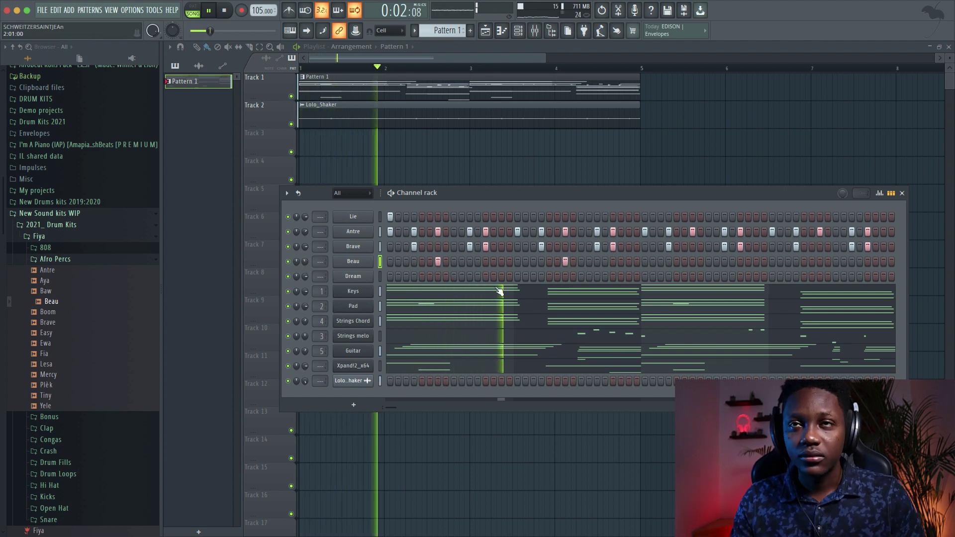
{"action": "left_click", "coordinate": [691, 261]}
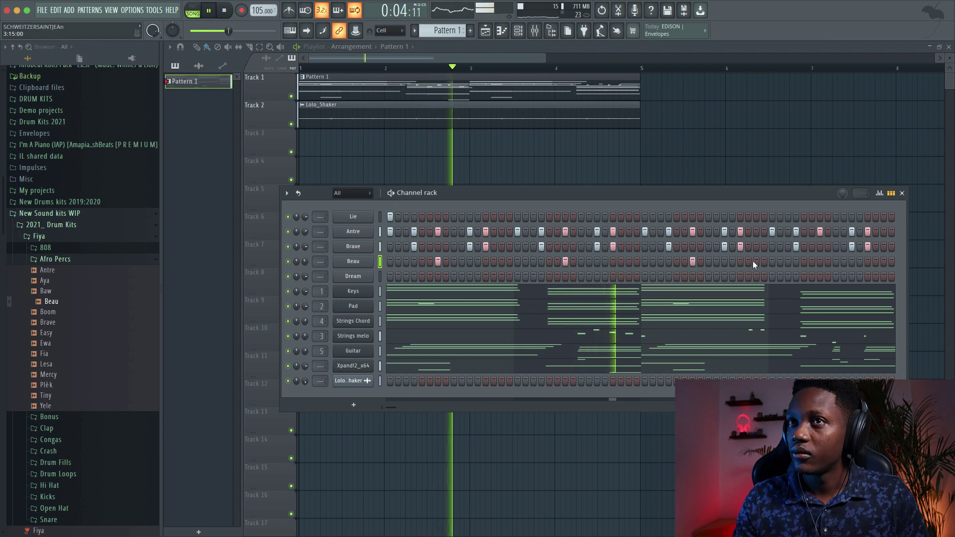
{"action": "left_click", "coordinate": [819, 262]}
{"action": "key", "text": "space"}
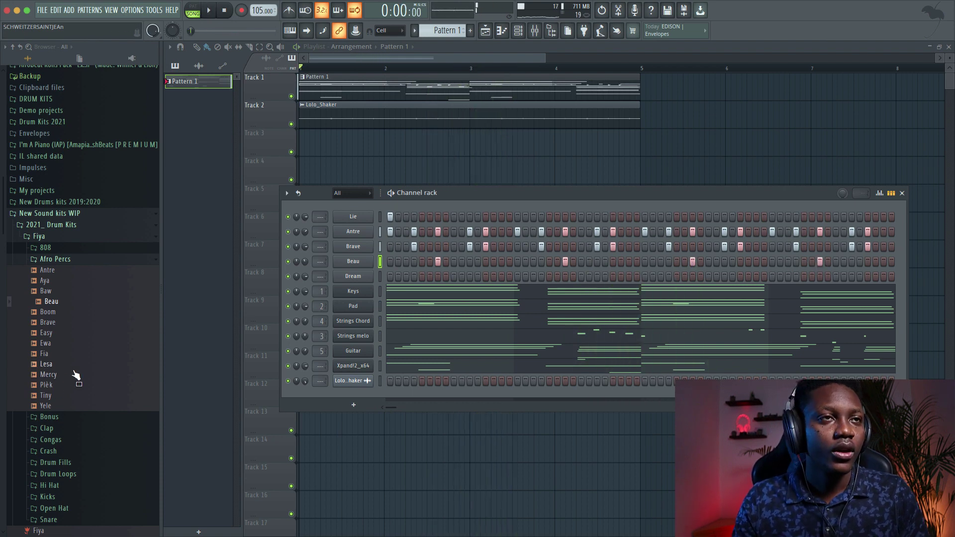
- Replace the Dream channel's sample with Conga - YoYoYo from the Congas folder of New Vibe - Samy Beatz
{"action": "scroll", "coordinate": [75, 374], "scroll_direction": "down", "scroll_amount": 6}
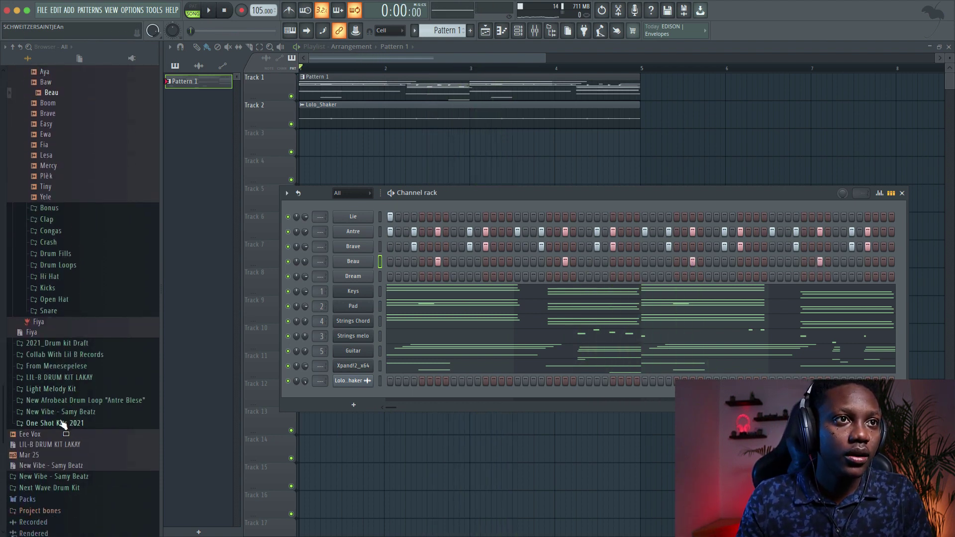
{"action": "left_click", "coordinate": [66, 412]}
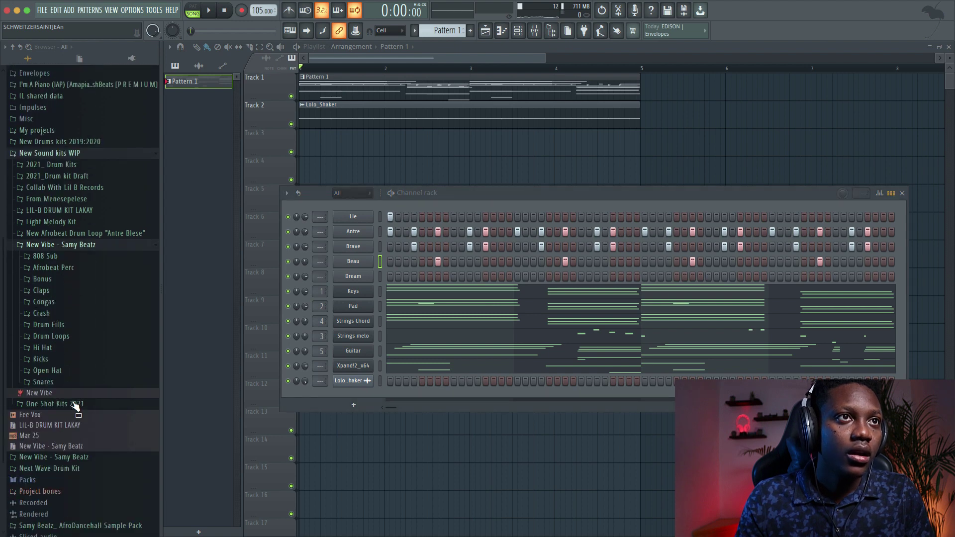
{"action": "left_click", "coordinate": [44, 302]}
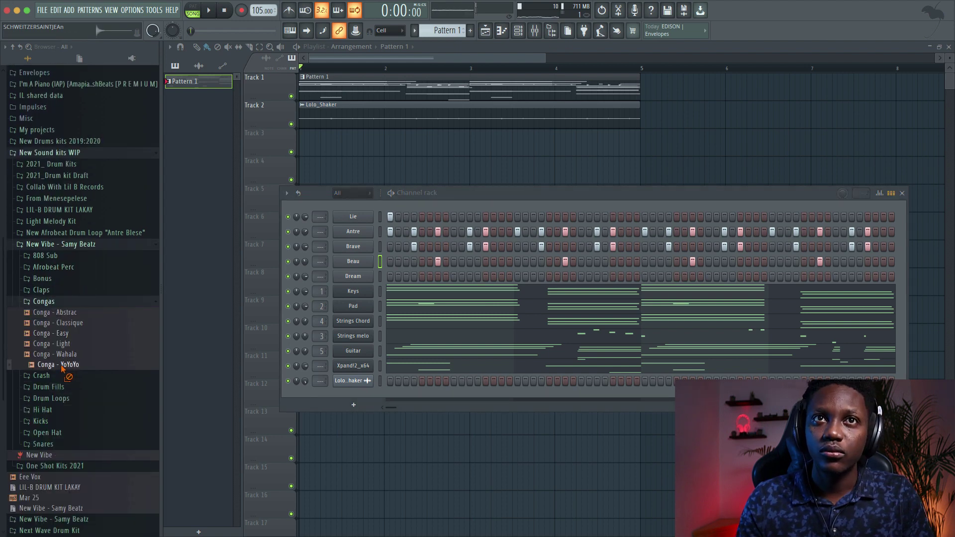
{"action": "left_click_drag", "start_coordinate": [339, 285], "coordinate": [352, 276]}
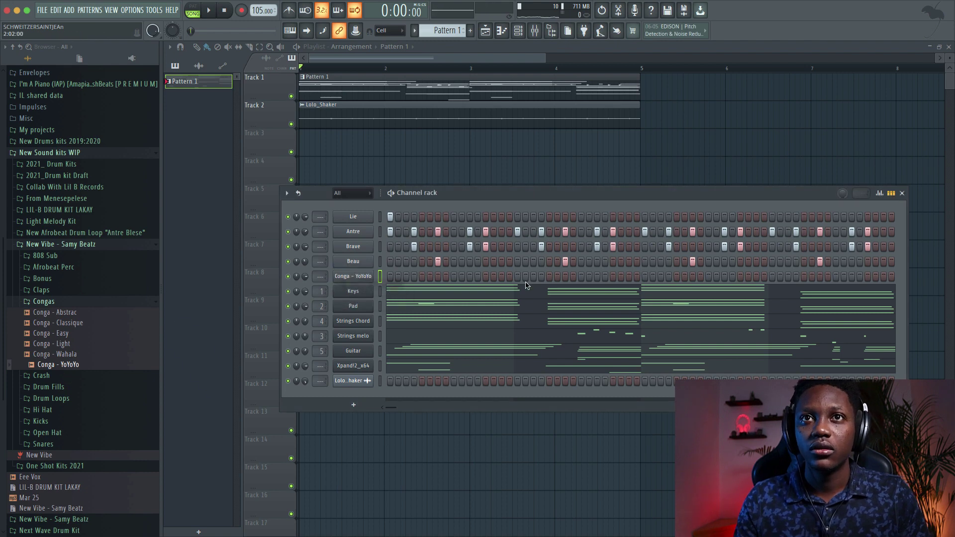
- Add Conga - YoYoYo hits on steps 15, 31, 47 and 63 while playing the loop
{"action": "key", "text": "space"}
{"action": "left_click", "coordinate": [502, 277]}
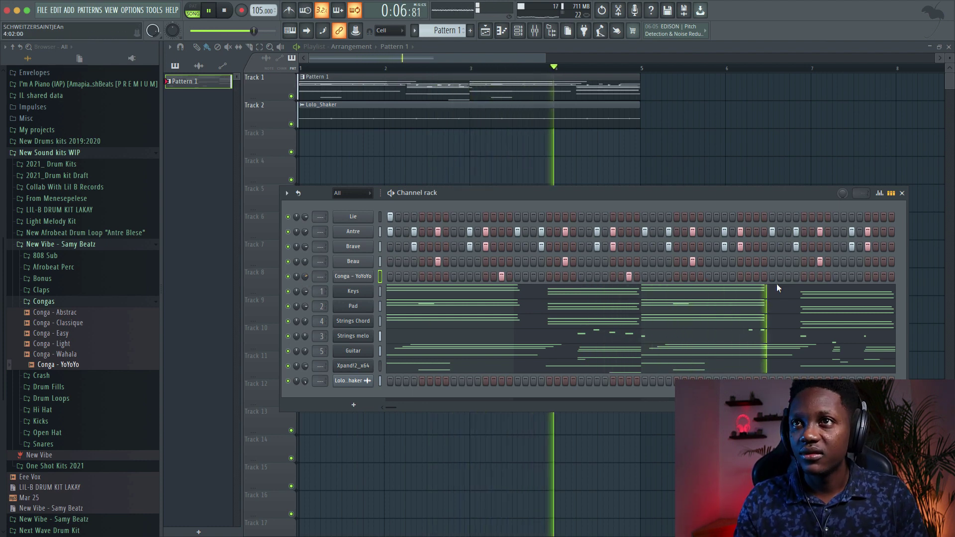
{"action": "key", "text": "space"}
{"action": "left_click", "coordinate": [756, 276]}
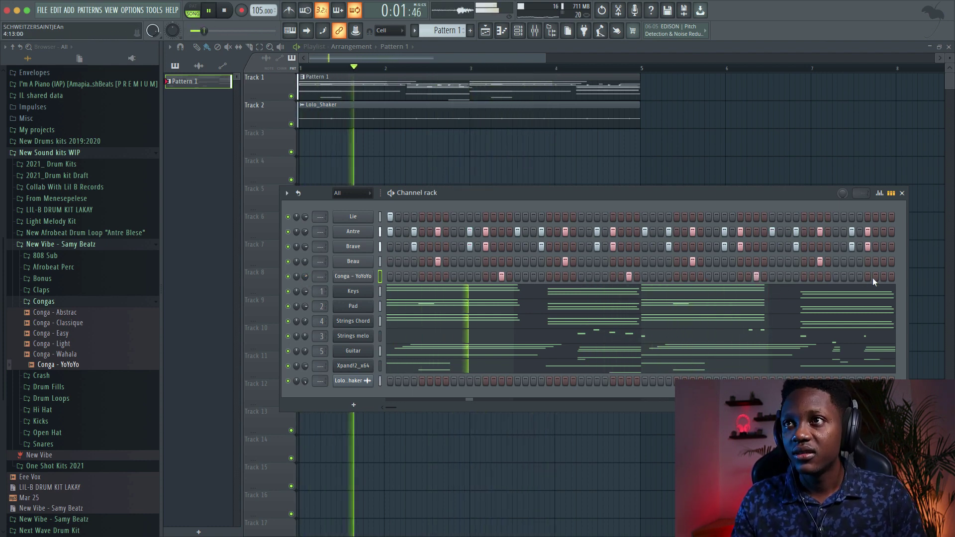
{"action": "left_click", "coordinate": [883, 276]}
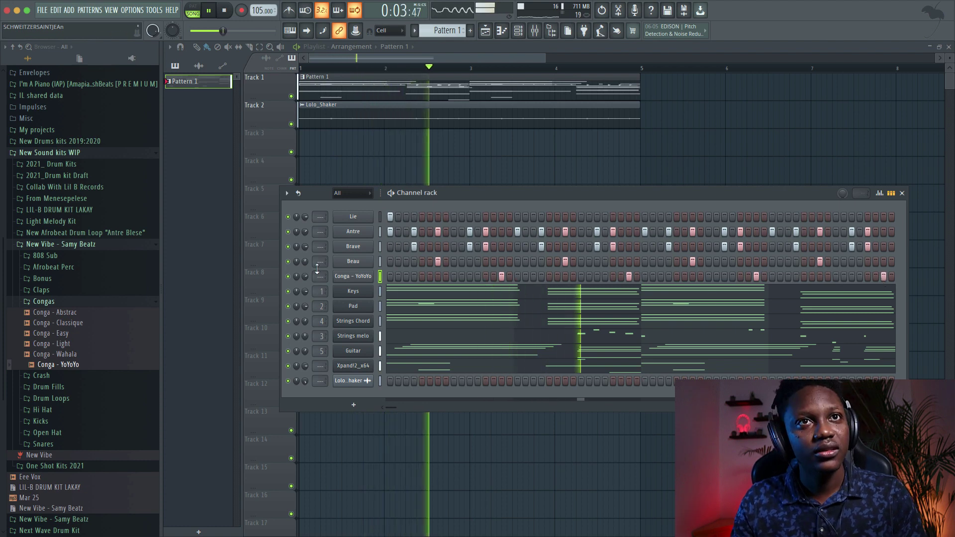
{"action": "key", "text": "space"}
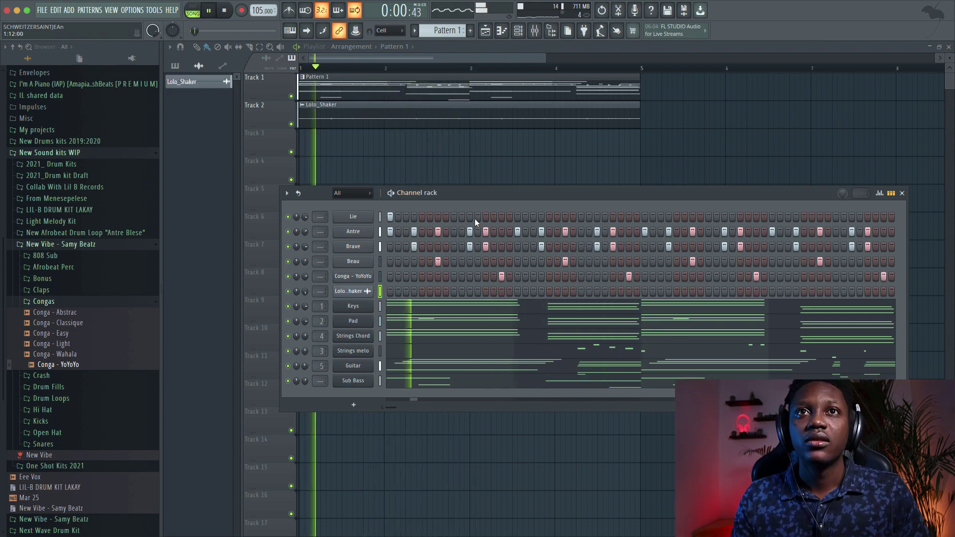
- Add Lie kick hits on steps 9, 11, 17, 25 and 29, and replay the loop from the start
{"action": "left_click", "coordinate": [453, 217]}
{"action": "left_click", "coordinate": [469, 216]}
{"action": "left_click", "coordinate": [517, 217]}
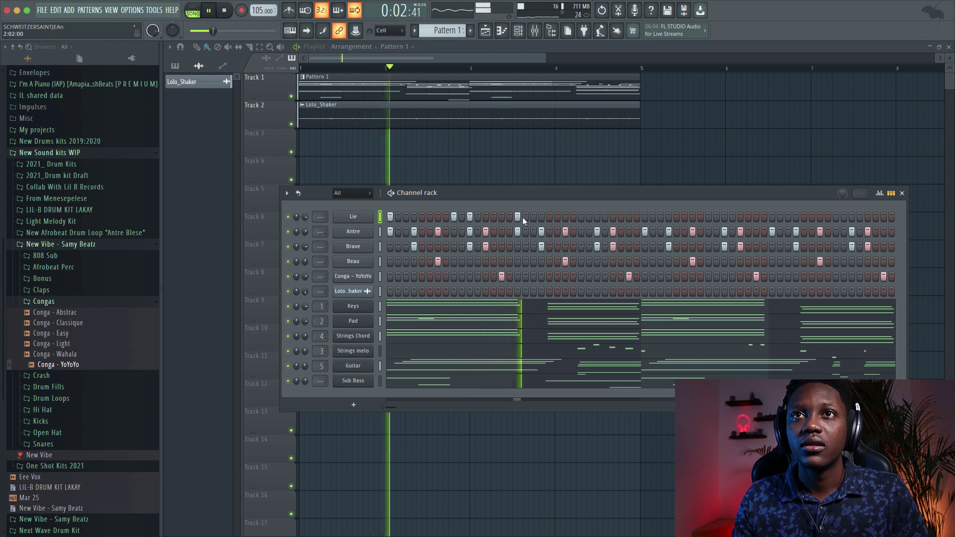
{"action": "left_click", "coordinate": [580, 216]}
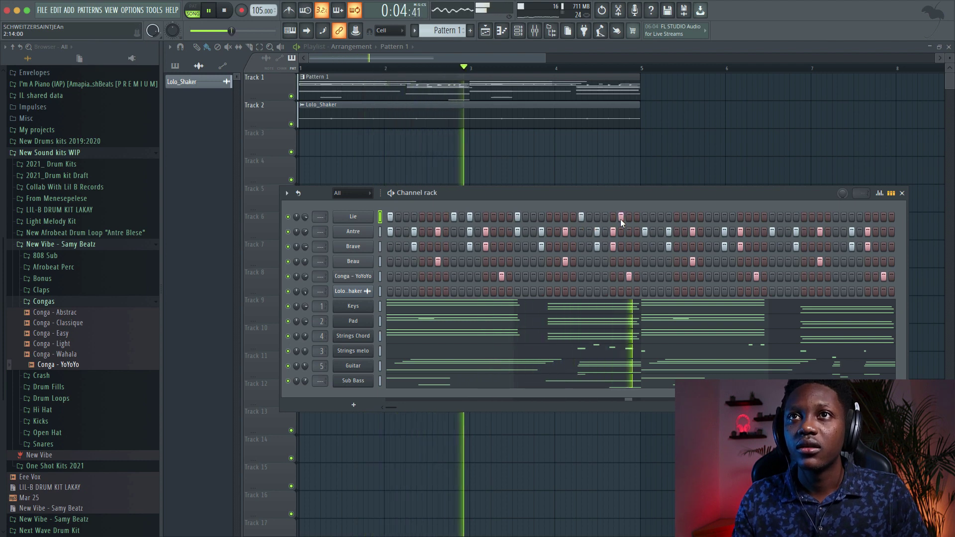
{"action": "left_click", "coordinate": [613, 217]}
{"action": "key", "text": "space"}
{"action": "key", "text": "space"}
- Repeat Lie's two-bar kick pattern across bars 3 and 4 in its piano roll and return to the channel rack
{"action": "right_click", "coordinate": [366, 216]}
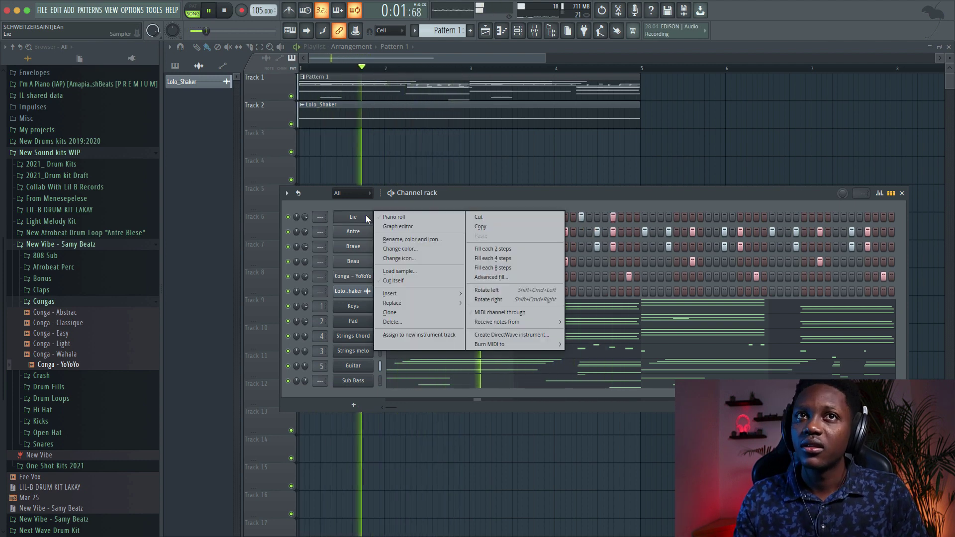
{"action": "left_click", "coordinate": [413, 217]}
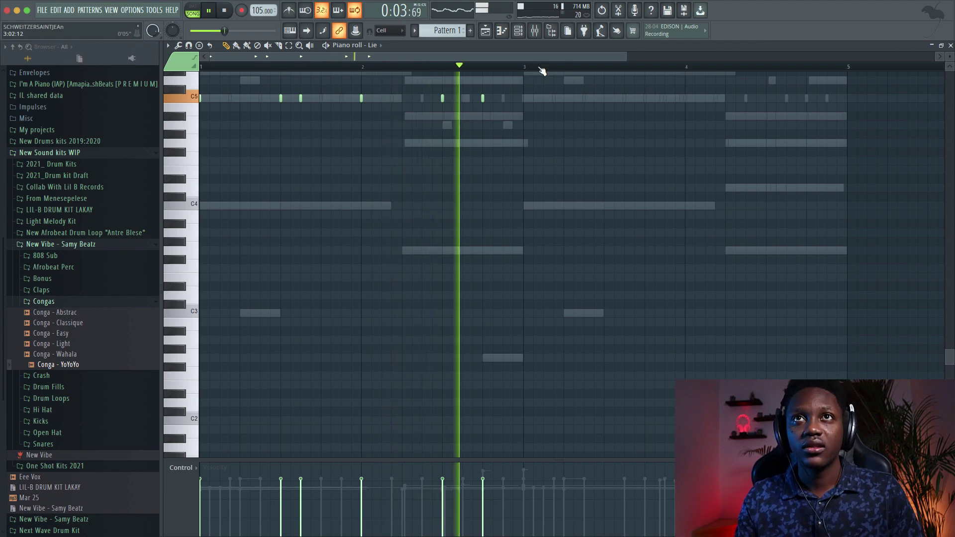
{"action": "left_click_drag", "start_coordinate": [531, 69], "coordinate": [847, 67]}
{"action": "left_click", "coordinate": [951, 45]}
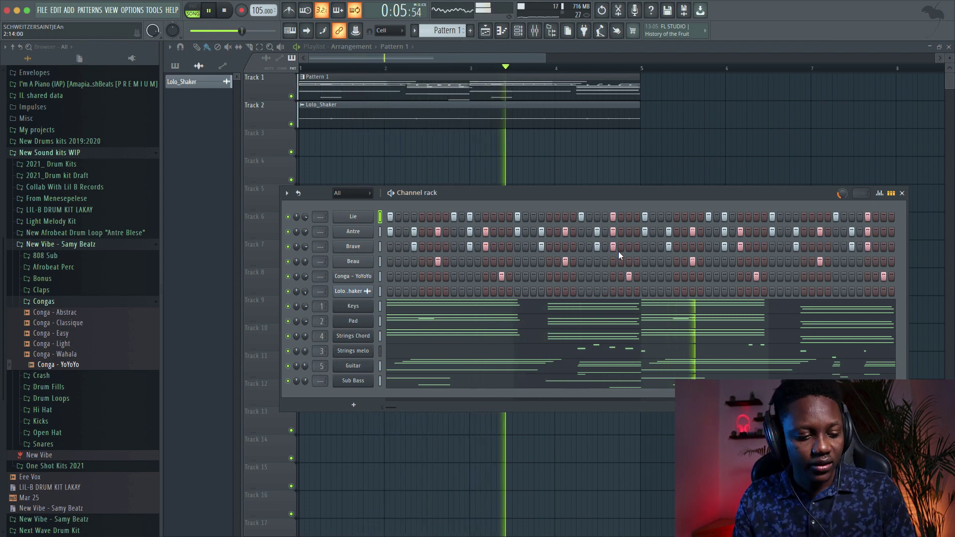
- Check the Lolo_Shaker channel's sample settings, stop playback and close its window
{"action": "left_click", "coordinate": [350, 291]}
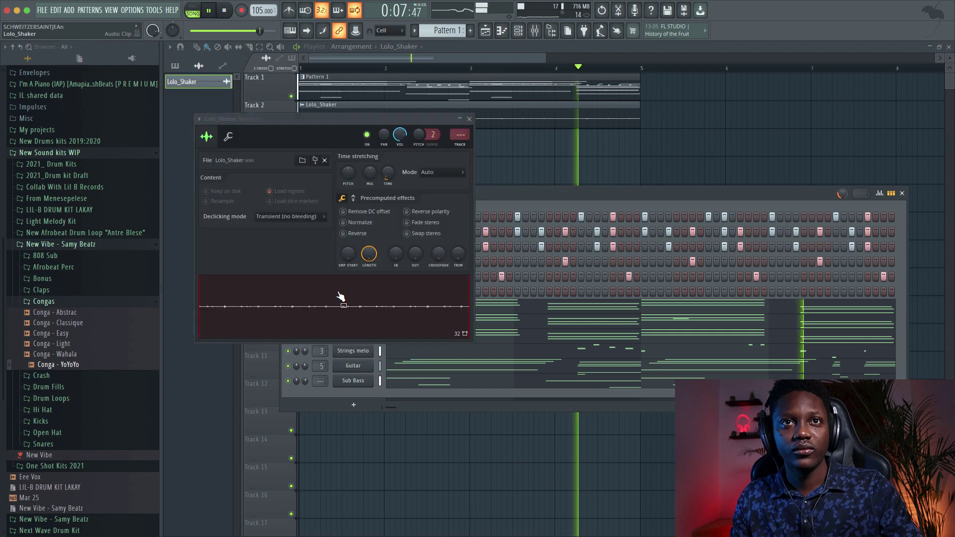
{"action": "key", "text": "space"}
{"action": "left_click", "coordinate": [469, 119]}
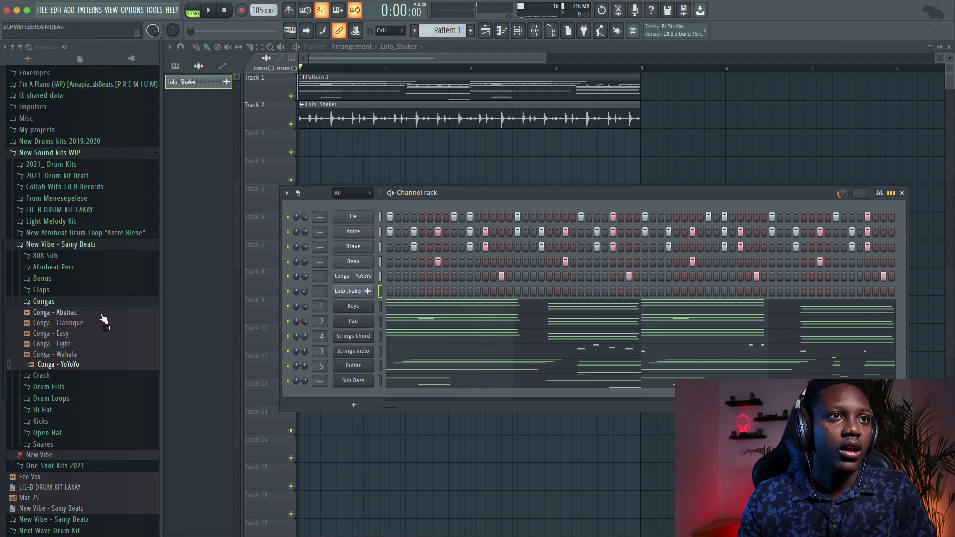
- Replace the Lolo_Shaker sample with Infinity_Shaker from the Infinity drum loops folder of the Fiya kit
{"action": "scroll", "coordinate": [97, 326], "scroll_direction": "down", "scroll_amount": 3}
{"action": "scroll", "coordinate": [44, 311], "scroll_direction": "up", "scroll_amount": 8}
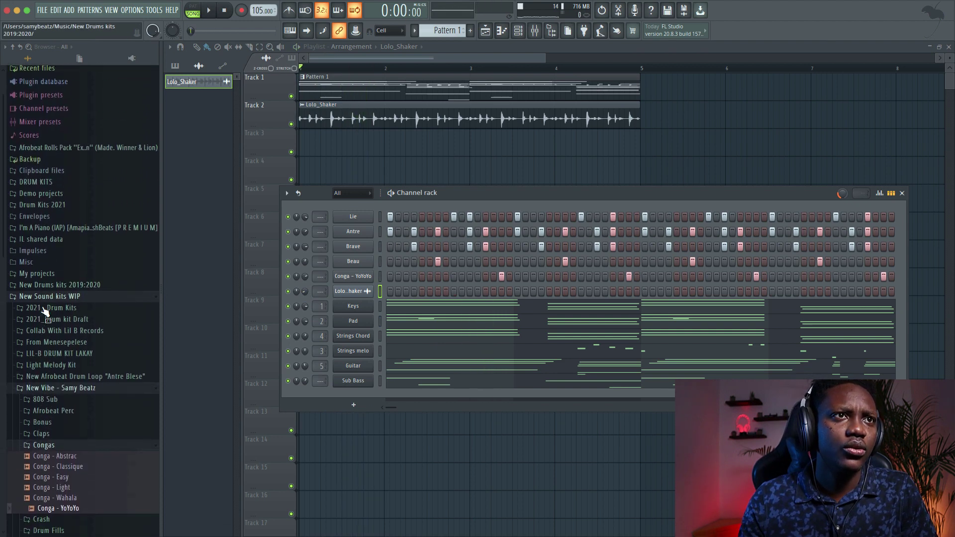
{"action": "left_click", "coordinate": [43, 306]}
{"action": "scroll", "coordinate": [69, 363], "scroll_direction": "down", "scroll_amount": 3}
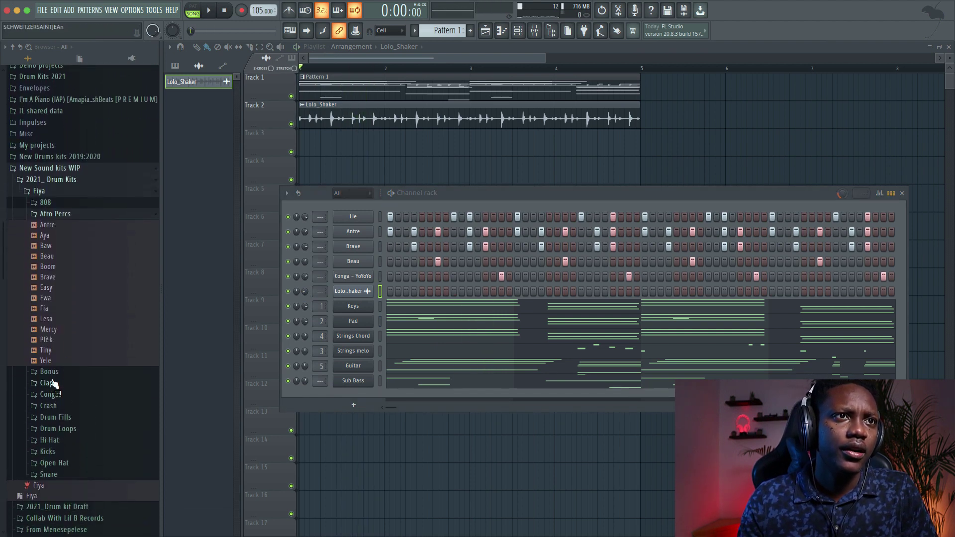
{"action": "left_click", "coordinate": [59, 429]}
{"action": "left_click", "coordinate": [57, 343]}
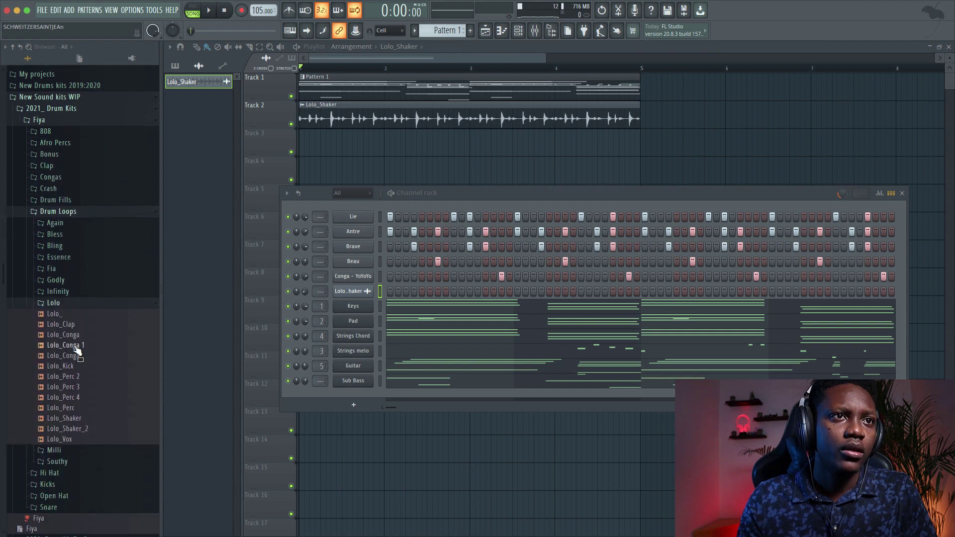
{"action": "scroll", "coordinate": [62, 363], "scroll_direction": "down", "scroll_amount": 4}
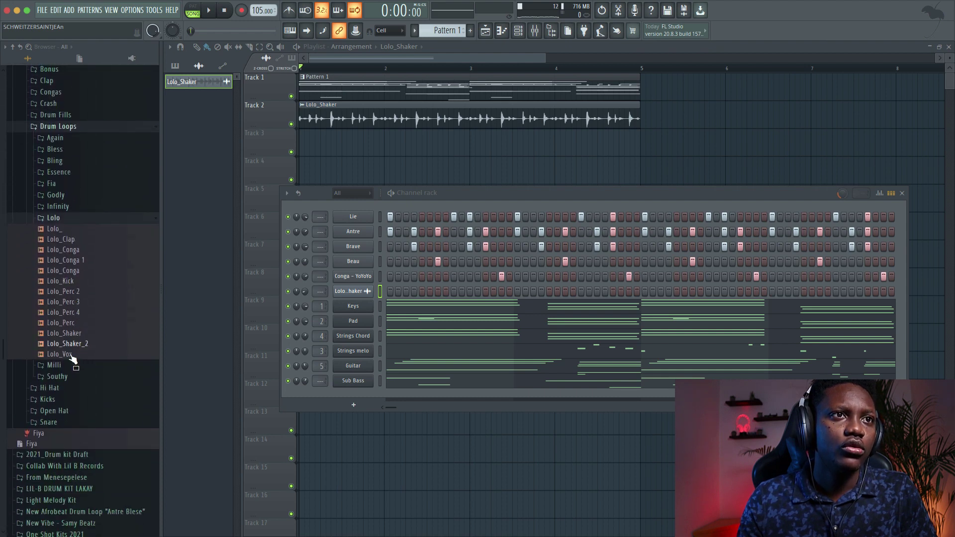
{"action": "left_click", "coordinate": [65, 206]}
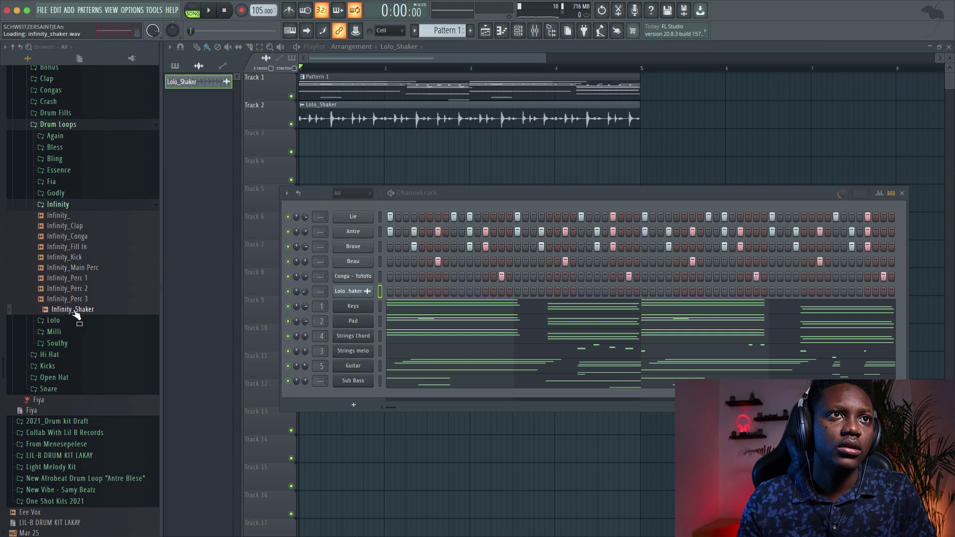
{"action": "left_click_drag", "start_coordinate": [362, 192], "coordinate": [352, 123]}
- Place the Warr drum fill from Fiya's Drum Fills folder on Track 3, starting at bar 4
{"action": "scroll", "coordinate": [74, 338], "scroll_direction": "down", "scroll_amount": 3}
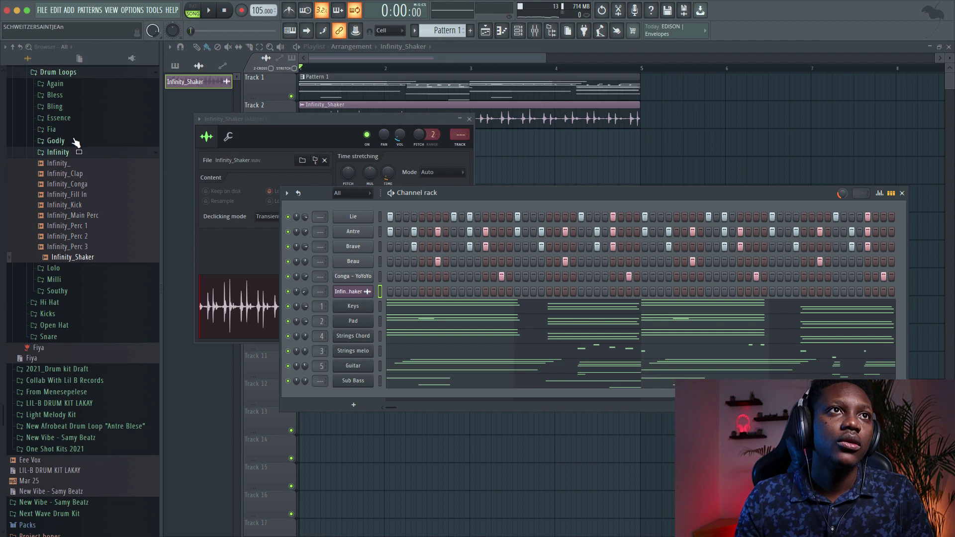
{"action": "scroll", "coordinate": [68, 229], "scroll_direction": "up", "scroll_amount": 9}
{"action": "left_click", "coordinate": [65, 200]}
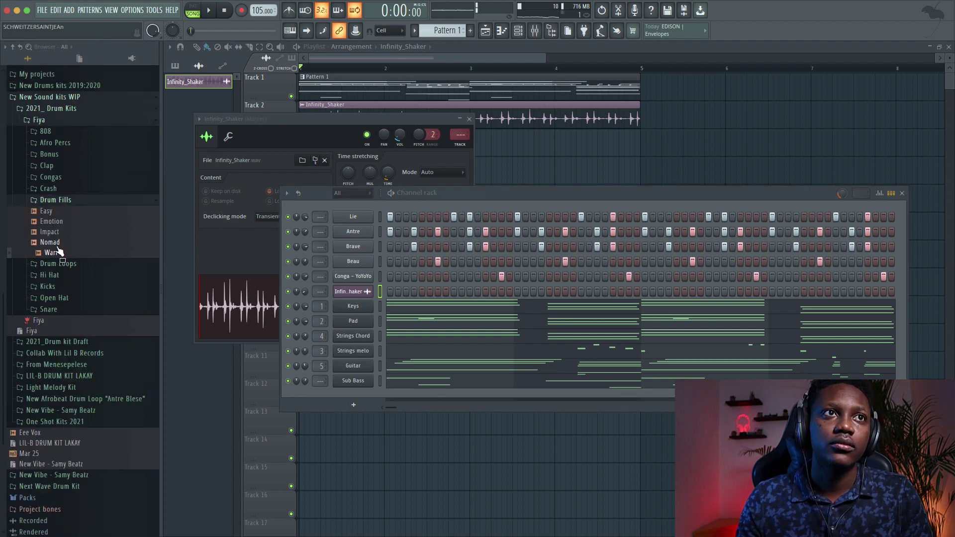
{"action": "left_click_drag", "start_coordinate": [111, 244], "coordinate": [557, 148]}
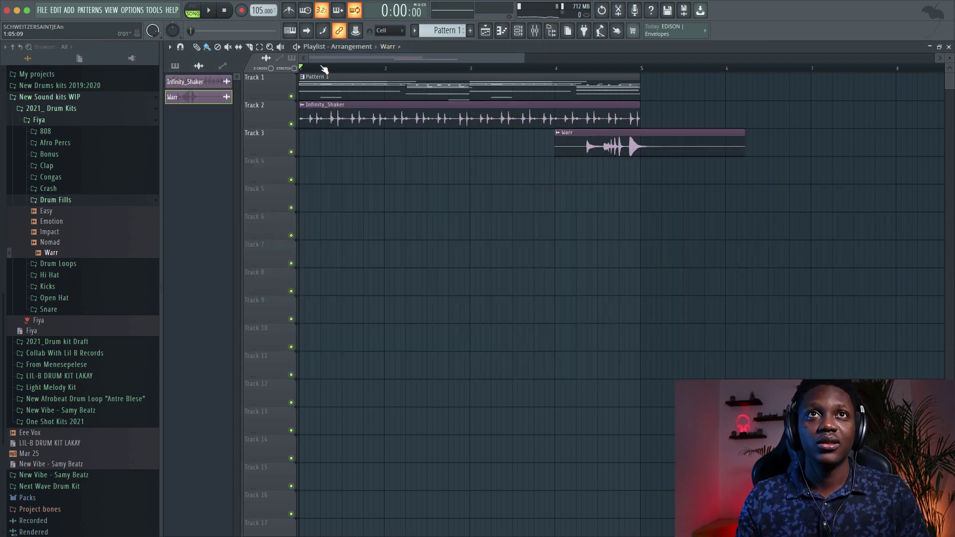
- Slice the Warr clip at bar 5 and move the cut-off tail to bar 1 of Track 3
{"action": "left_click", "coordinate": [249, 46]}
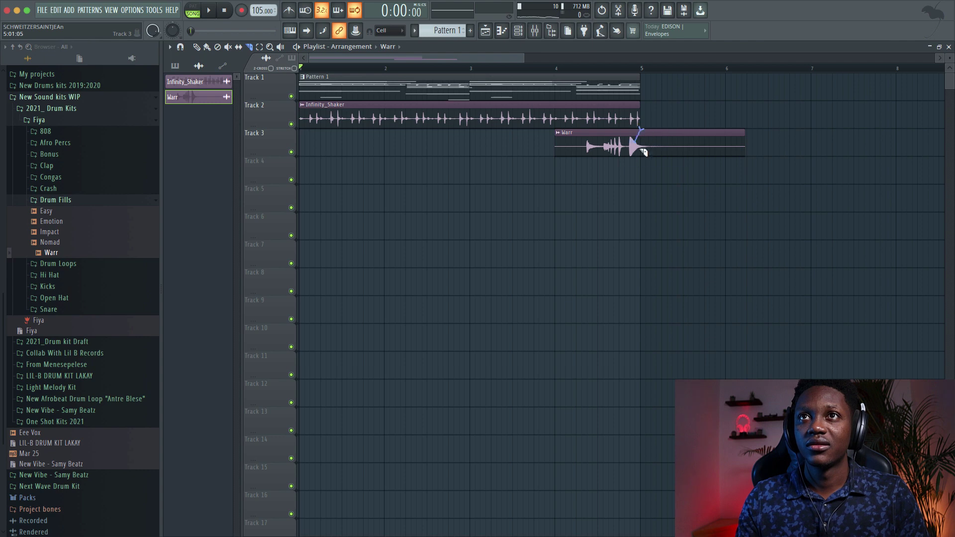
{"action": "left_click_drag", "start_coordinate": [640, 130], "coordinate": [643, 172]}
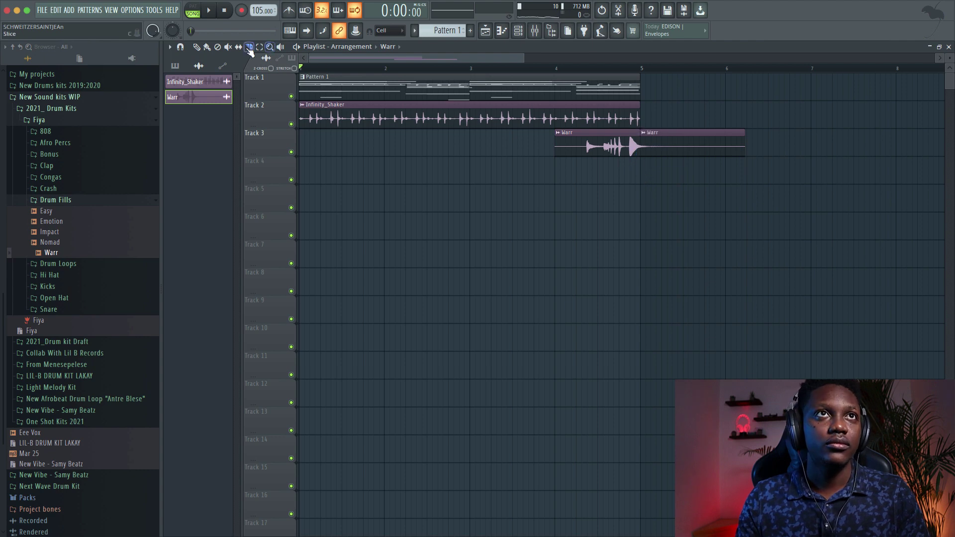
{"action": "left_click", "coordinate": [196, 47]}
{"action": "left_click_drag", "start_coordinate": [673, 145], "coordinate": [332, 144]}
- Bring up the channel rack, record a short Guitar #2 part over the loop and play it back
{"action": "key", "text": "F6"}
{"action": "key", "text": "space"}
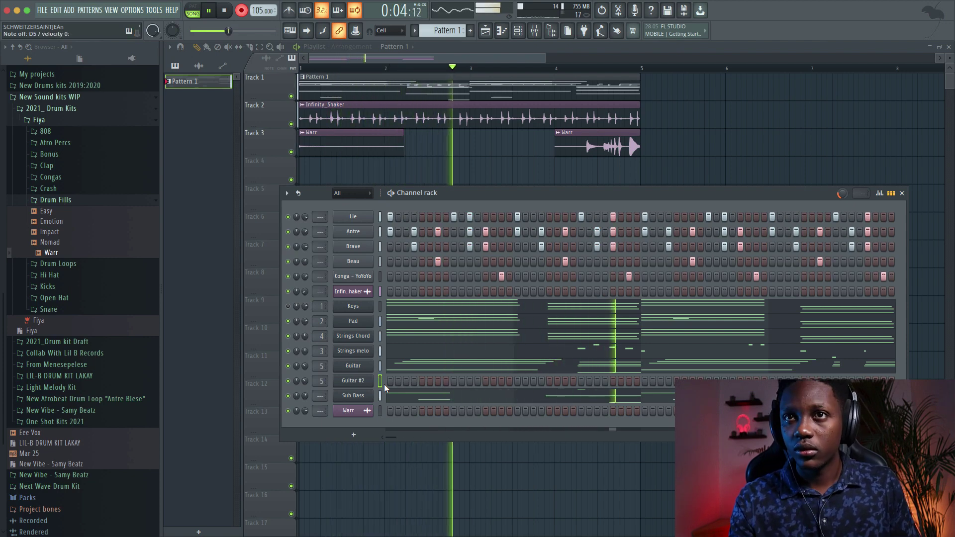
{"action": "key", "text": "space"}
{"action": "key", "text": "space"}
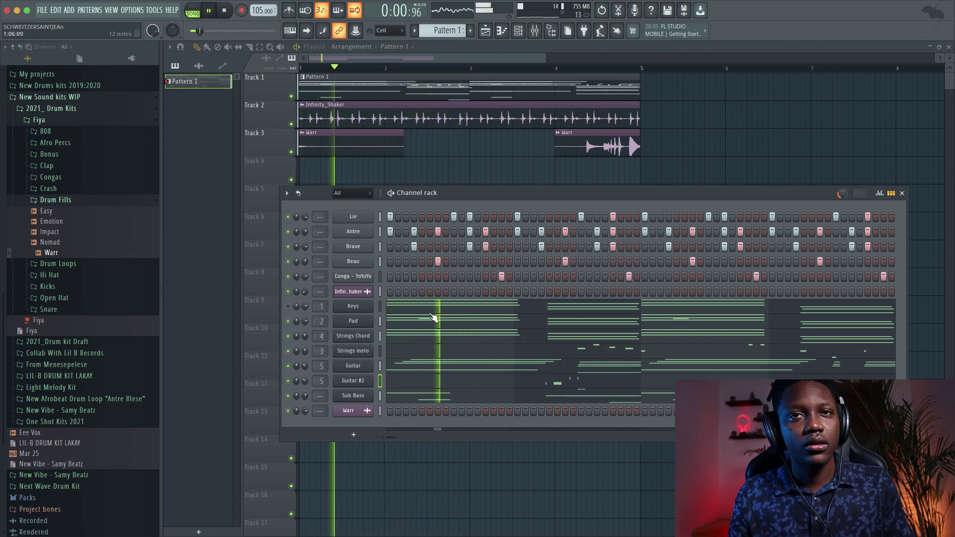
{"action": "key", "text": "space"}
- Nudge Guitar #2's longer C5 note slightly later in its piano roll at 1/4 step snap, and set the snap to 1/3 beat
{"action": "left_click", "coordinate": [390, 30]}
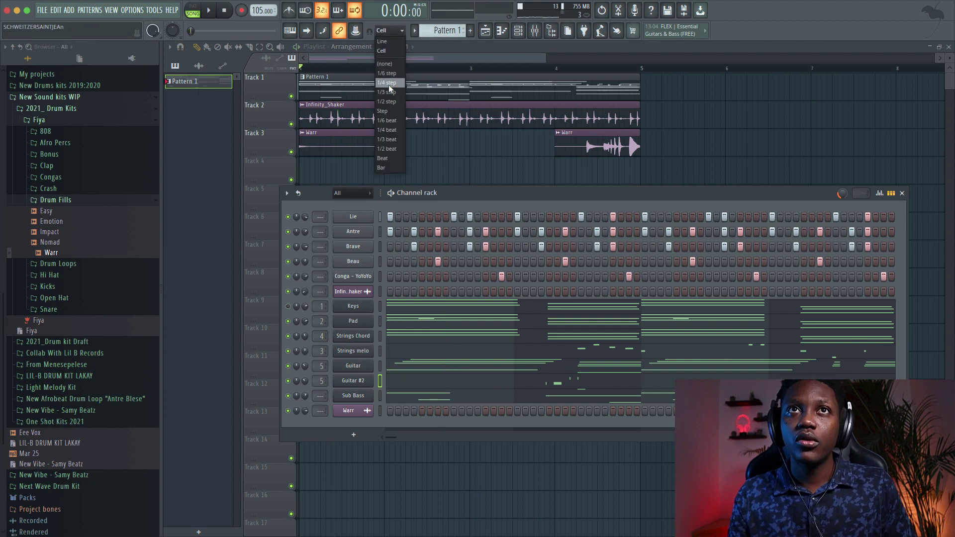
{"action": "left_click", "coordinate": [389, 84]}
{"action": "key", "text": "space"}
{"action": "left_click", "coordinate": [559, 380]}
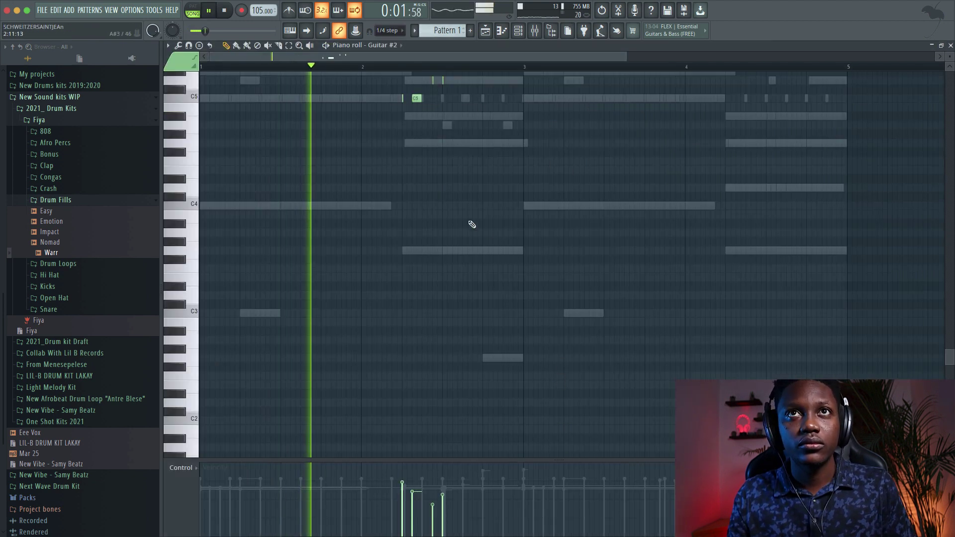
{"action": "scroll", "coordinate": [472, 225], "scroll_direction": "up", "scroll_amount": 5}
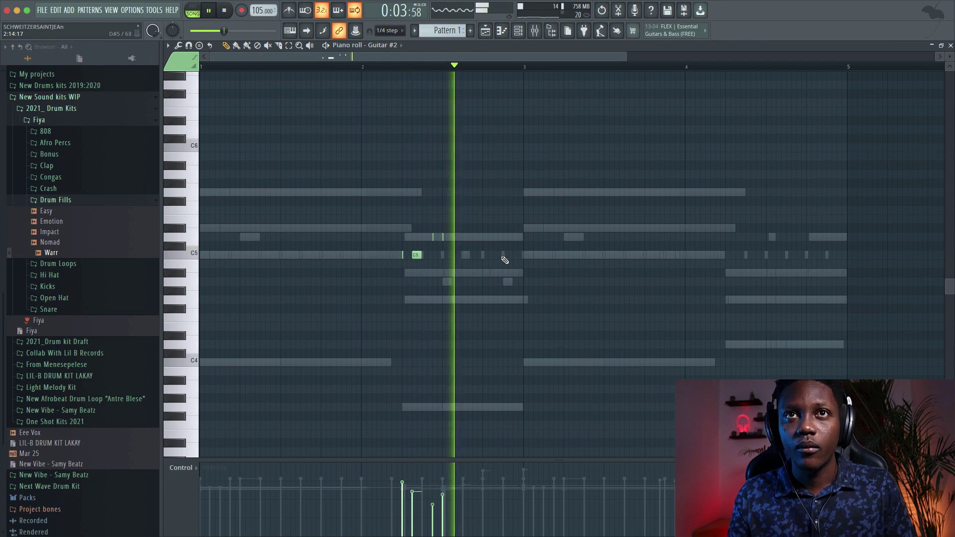
{"action": "scroll", "coordinate": [347, 57], "scroll_direction": "up", "scroll_amount": 4}
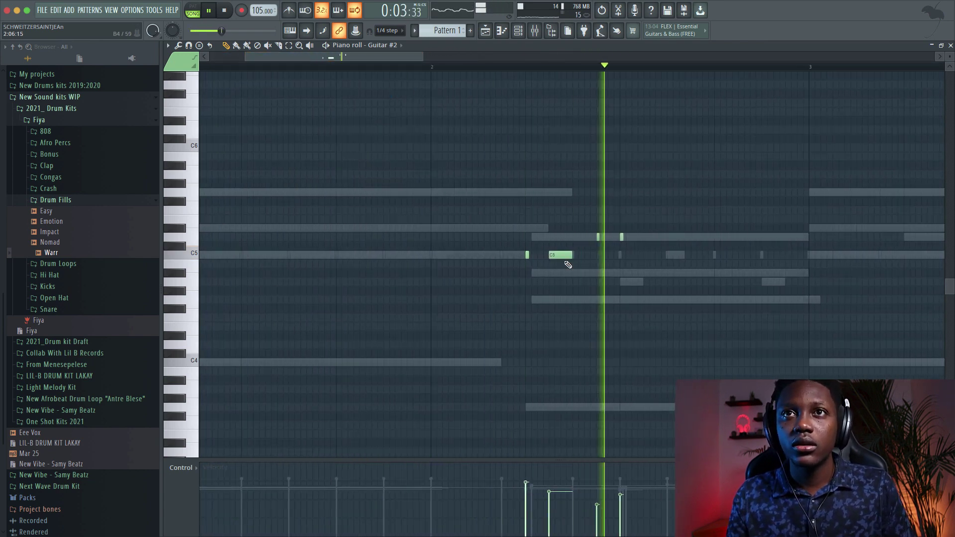
{"action": "key", "text": "space"}
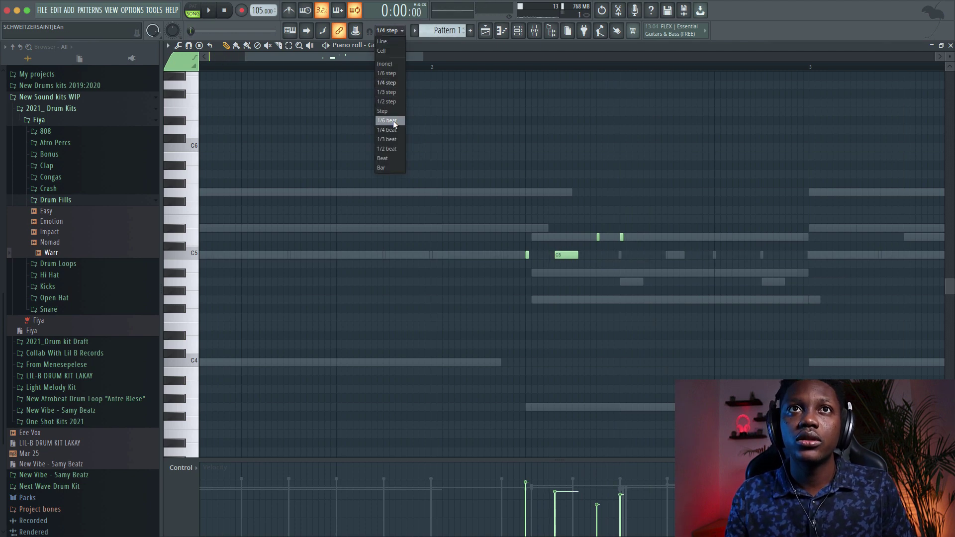
{"action": "left_click", "coordinate": [391, 139]}
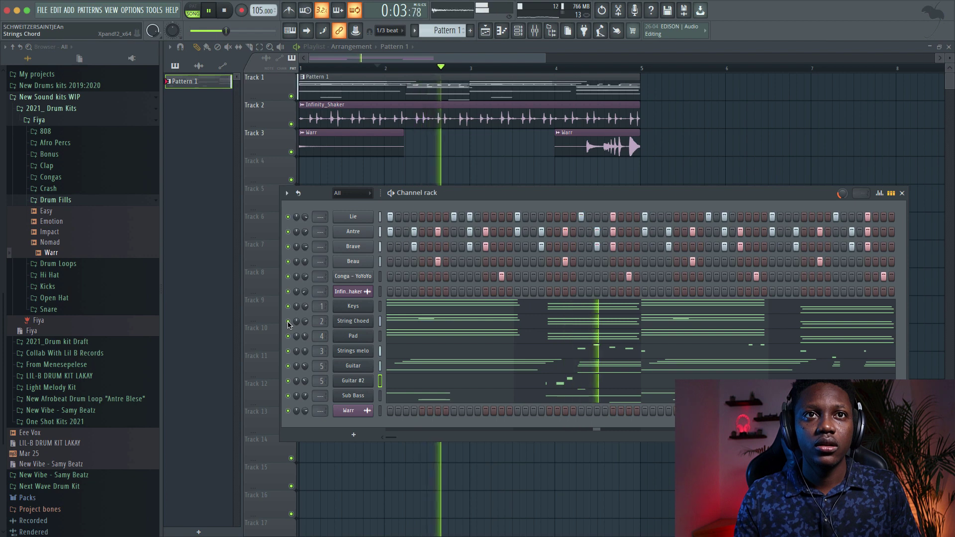
- Play the loop with String Chord soloed, bring the drum channels back in, and switch from String Chord to Pad
{"action": "right_click", "coordinate": [288, 325]}
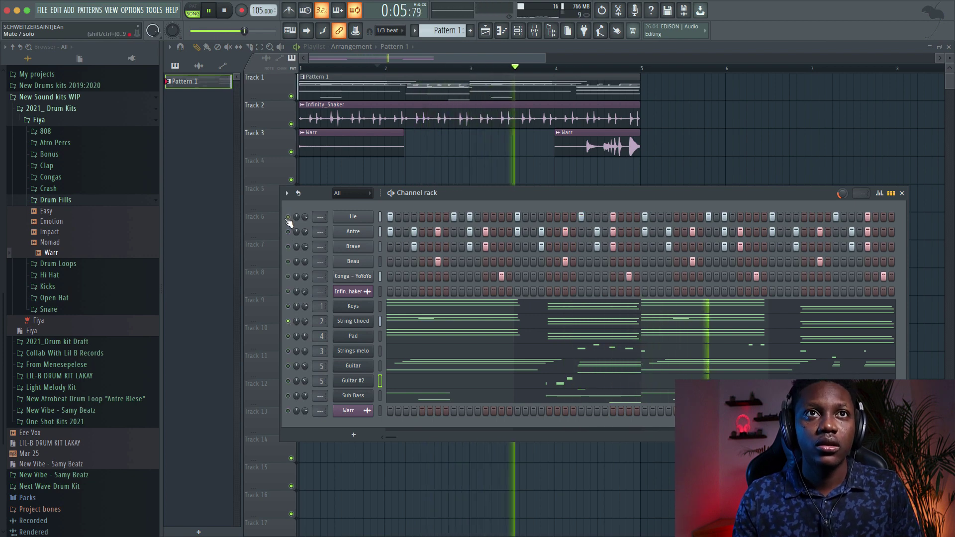
{"action": "left_click_drag", "start_coordinate": [288, 247], "coordinate": [288, 291]}
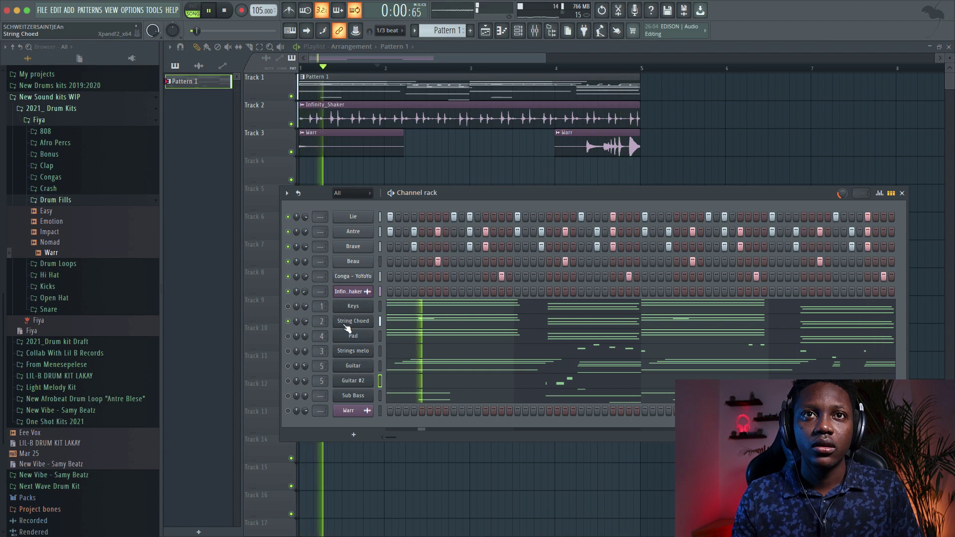
{"action": "left_click", "coordinate": [288, 337]}
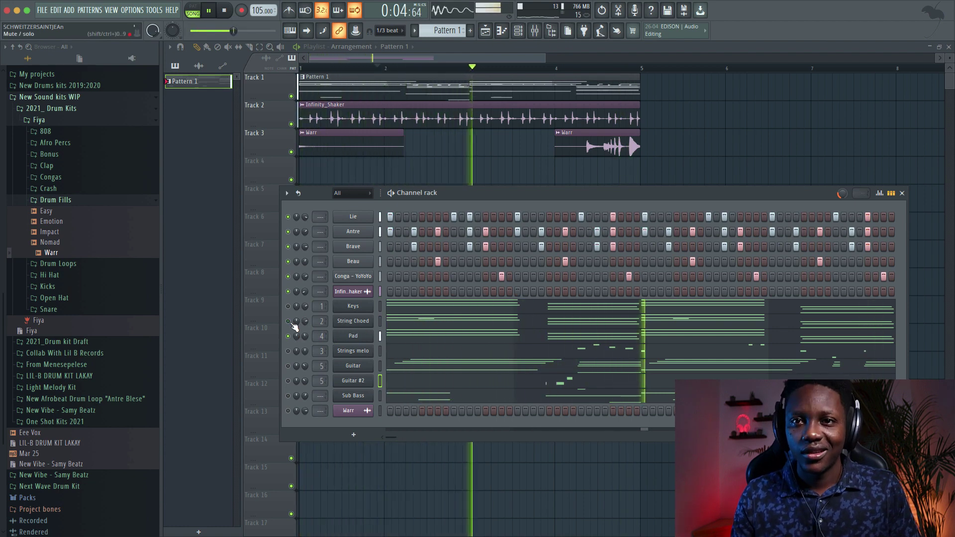
{"action": "key", "text": "space"}
{"action": "key", "text": "space"}
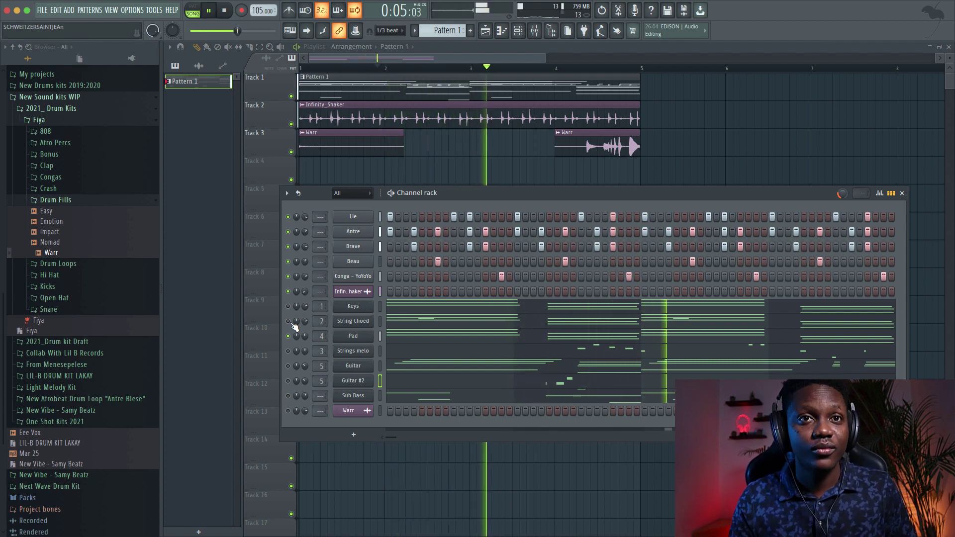
- Move the Sub Bass channel up the rack to sit directly above Keys
{"action": "left_click", "coordinate": [380, 395]}
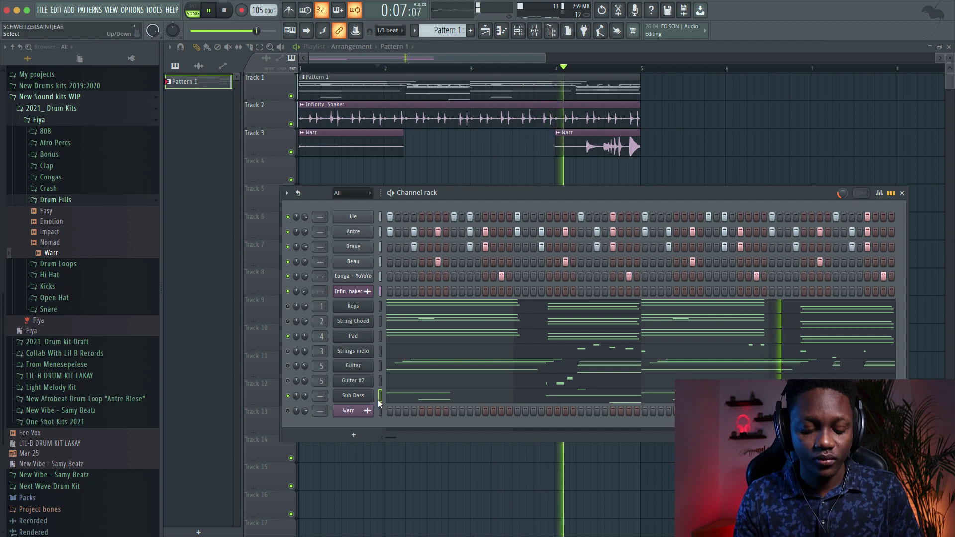
{"action": "key", "text": "alt+Up"}
{"action": "key", "text": "alt+Up"}
{"action": "key", "text": "alt+Up"}
{"action": "key", "text": "alt+Up"}
{"action": "key", "text": "alt+Up"}
{"action": "key", "text": "alt+Up"}
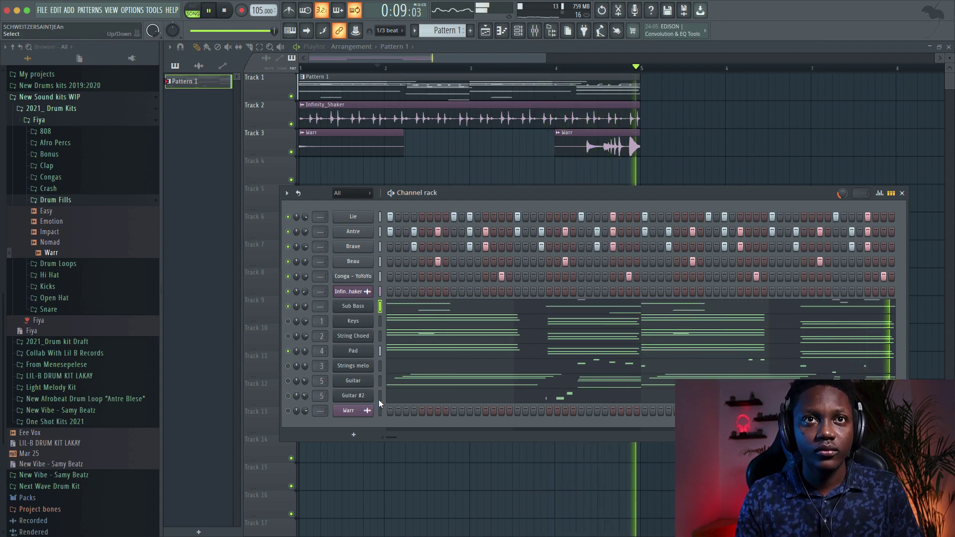
- Move the Warr channel up to sit directly above Sub Bass and stop playback
{"action": "left_click", "coordinate": [380, 410]}
{"action": "key", "text": "alt+Up"}
{"action": "key", "text": "alt+Up"}
{"action": "key", "text": "alt+Up"}
{"action": "key", "text": "alt+Up"}
{"action": "key", "text": "alt+Up"}
{"action": "key", "text": "alt+Up"}
{"action": "key", "text": "alt+Up"}
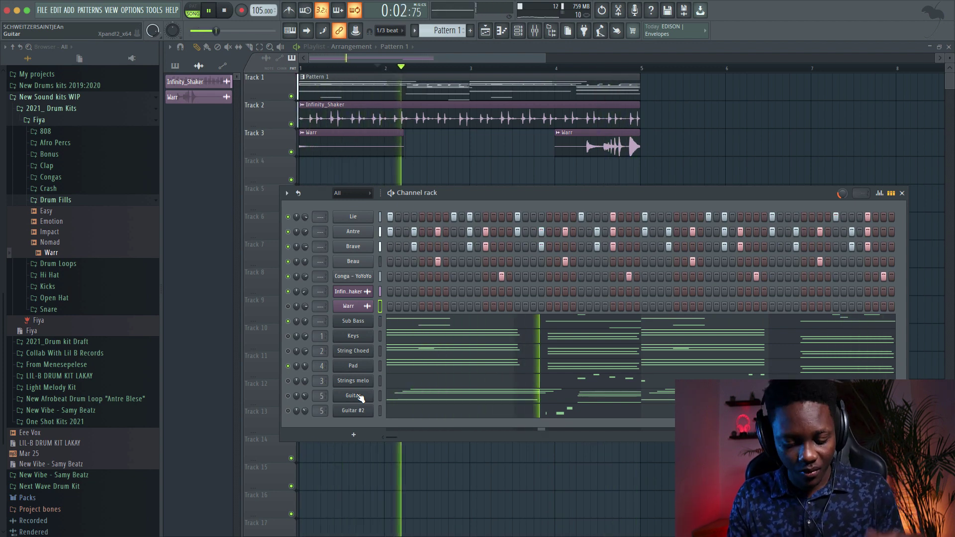
{"action": "key", "text": "space"}
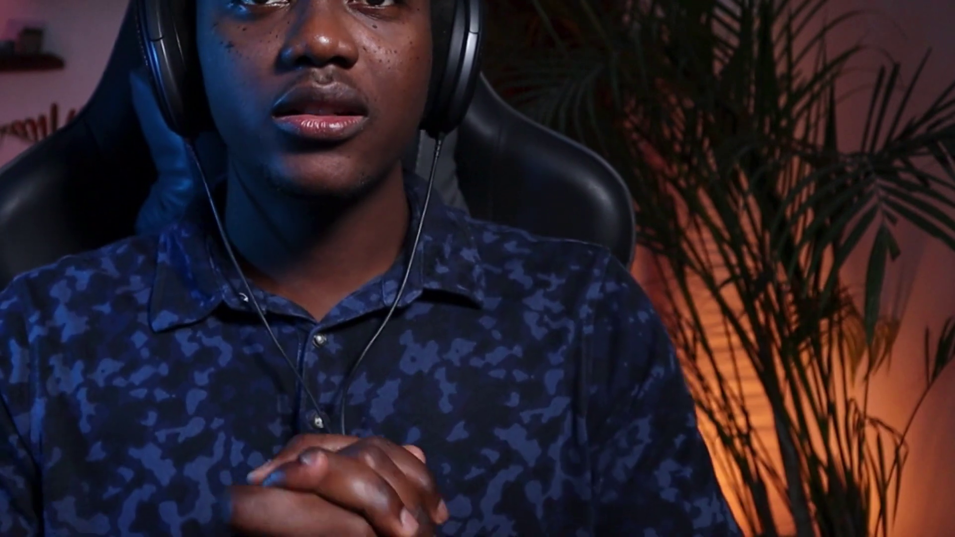